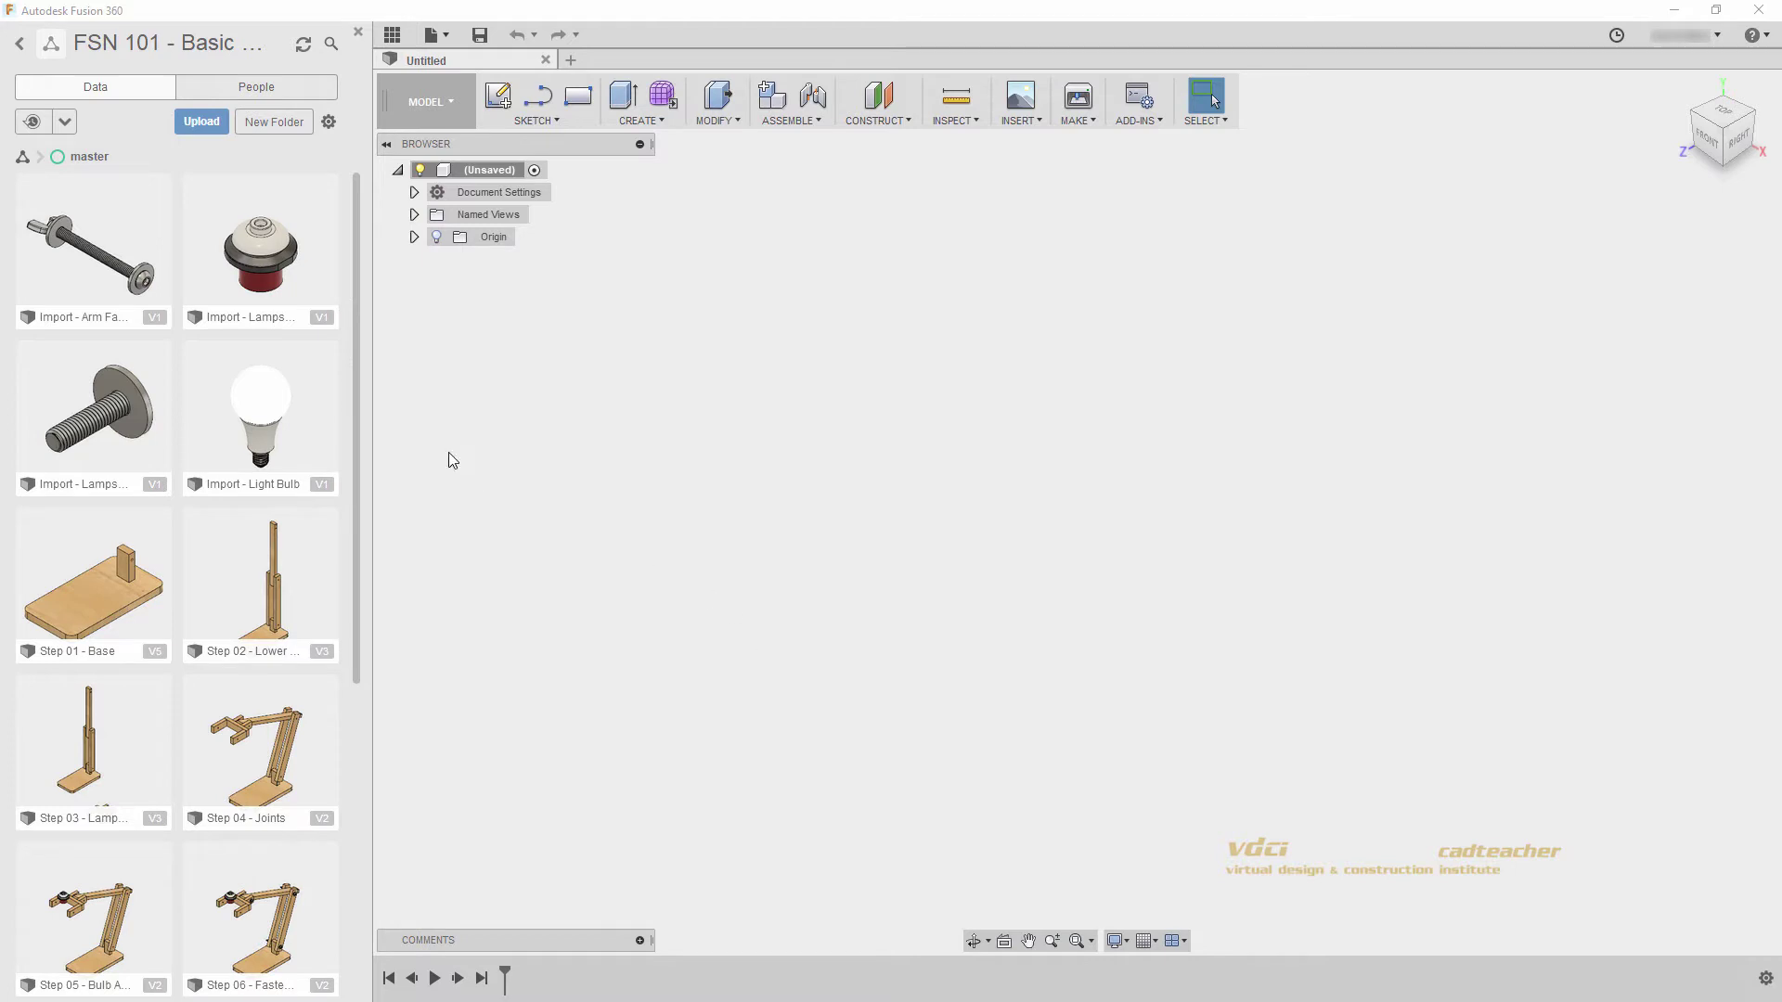
- Scroll the Data Panel down to the Step 11 - Groups design and open it
left_click_drag(357, 358, 379, 715)
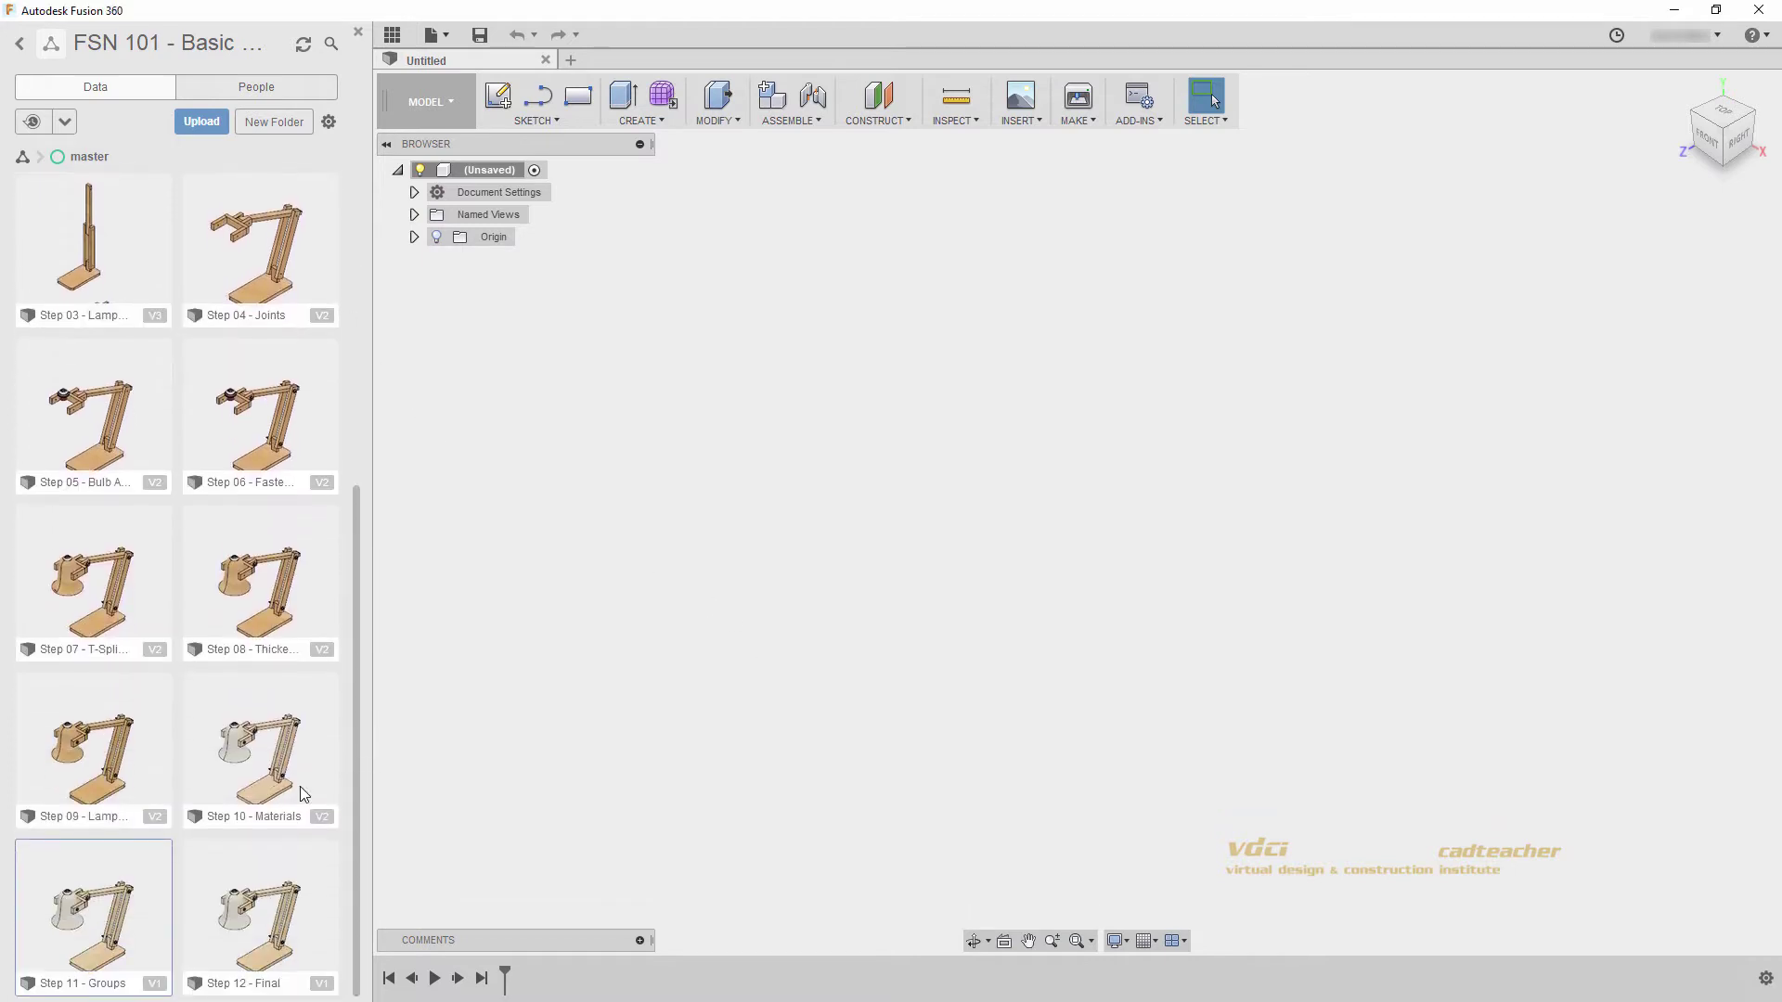
double_click(105, 898)
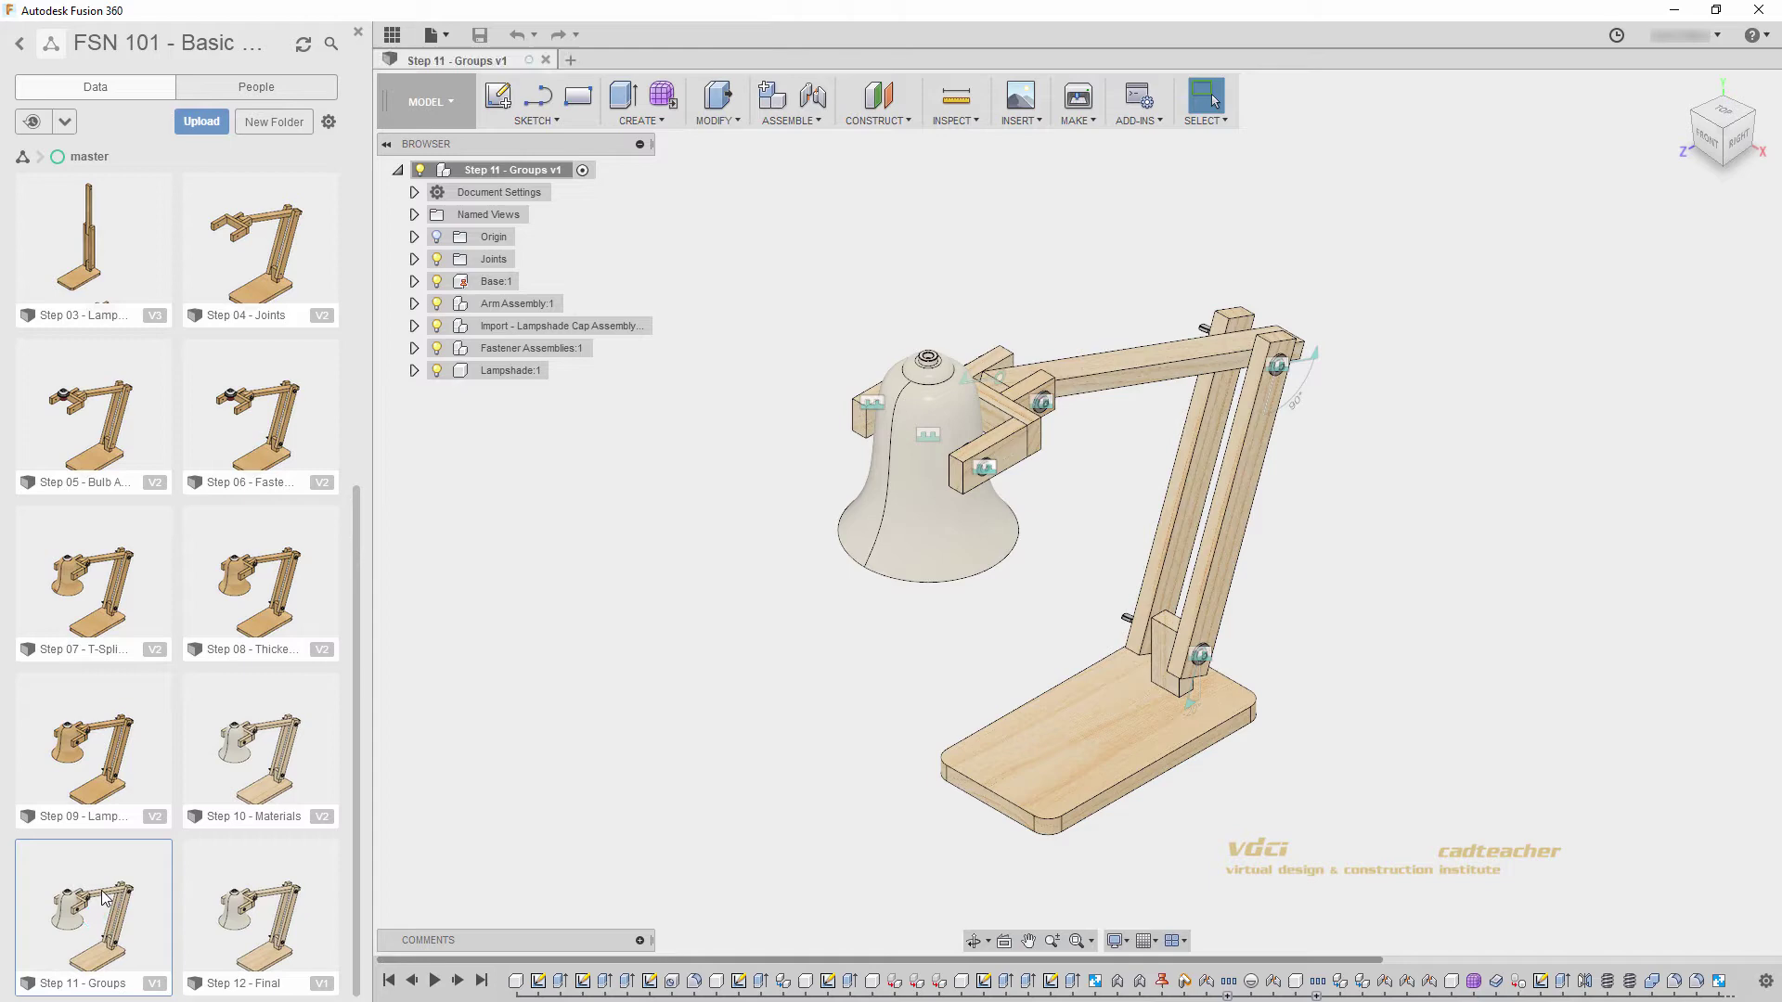
- Hide the Data Panel and play the timeline through to the final Rigid18 joint
left_click(393, 35)
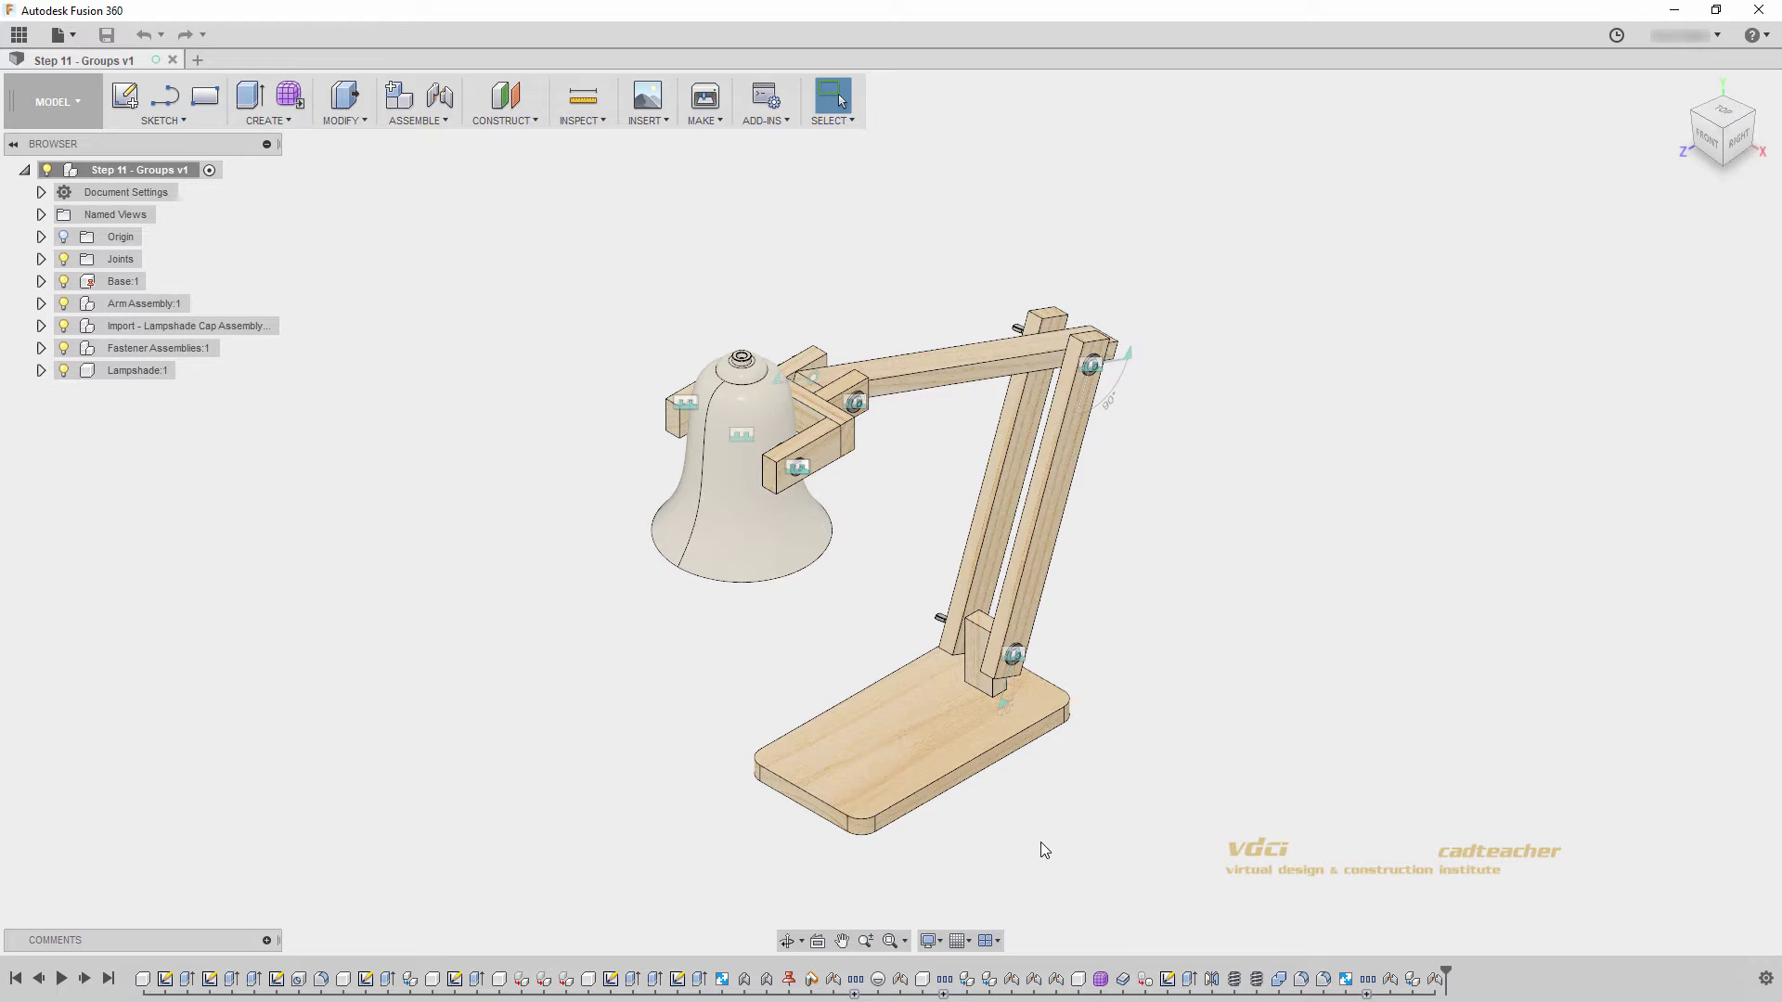
left_click(61, 979)
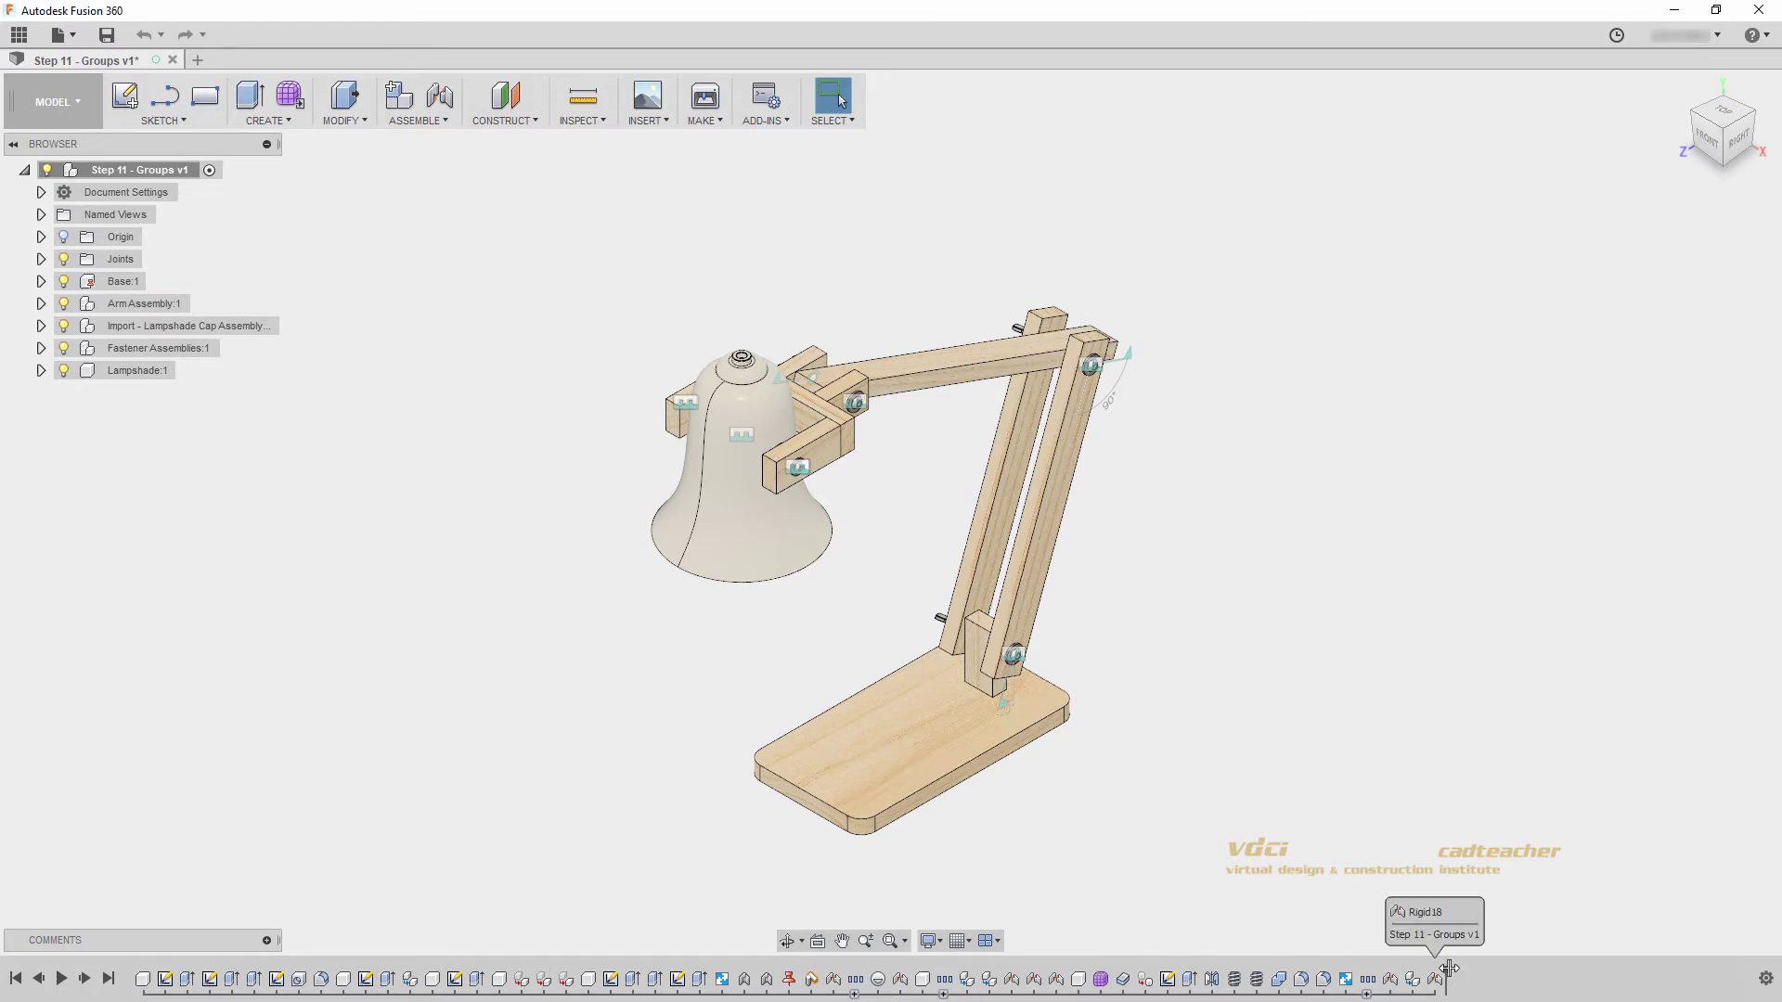
mouse_move(1445, 975)
left_mouse_down()
mouse_move(689, 972)
mouse_move(900, 970)
left_mouse_up()
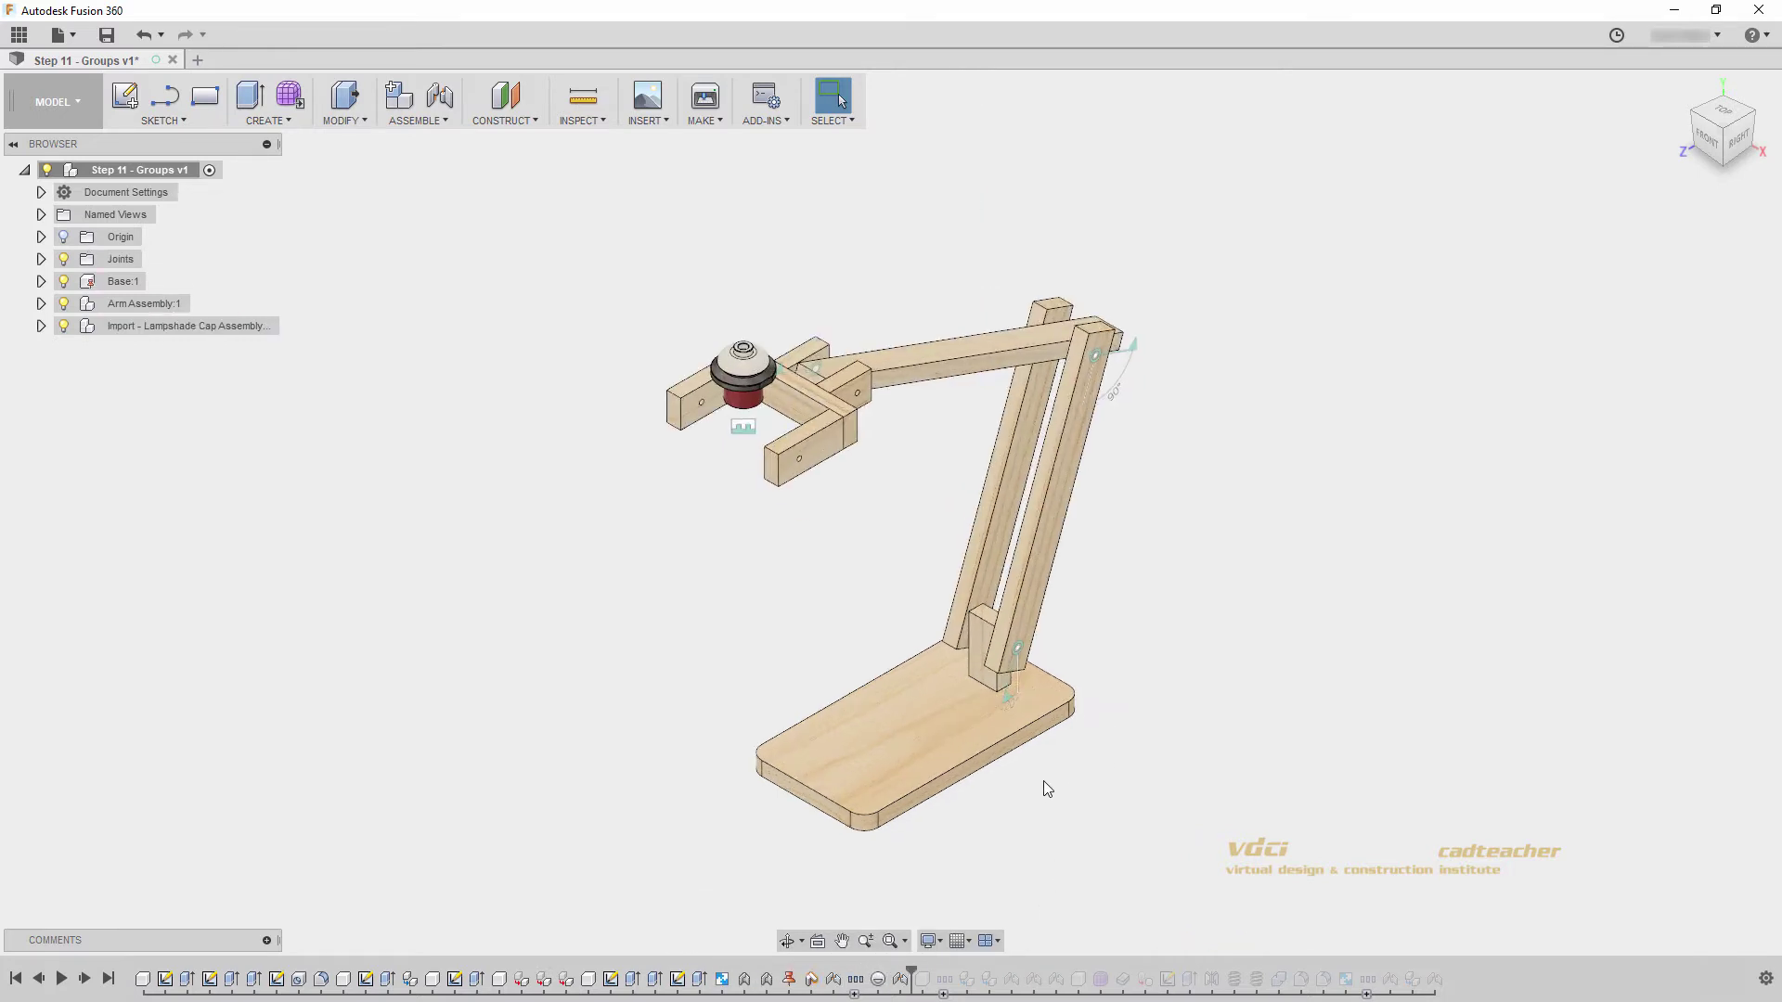
left_click_drag(911, 975, 1100, 956)
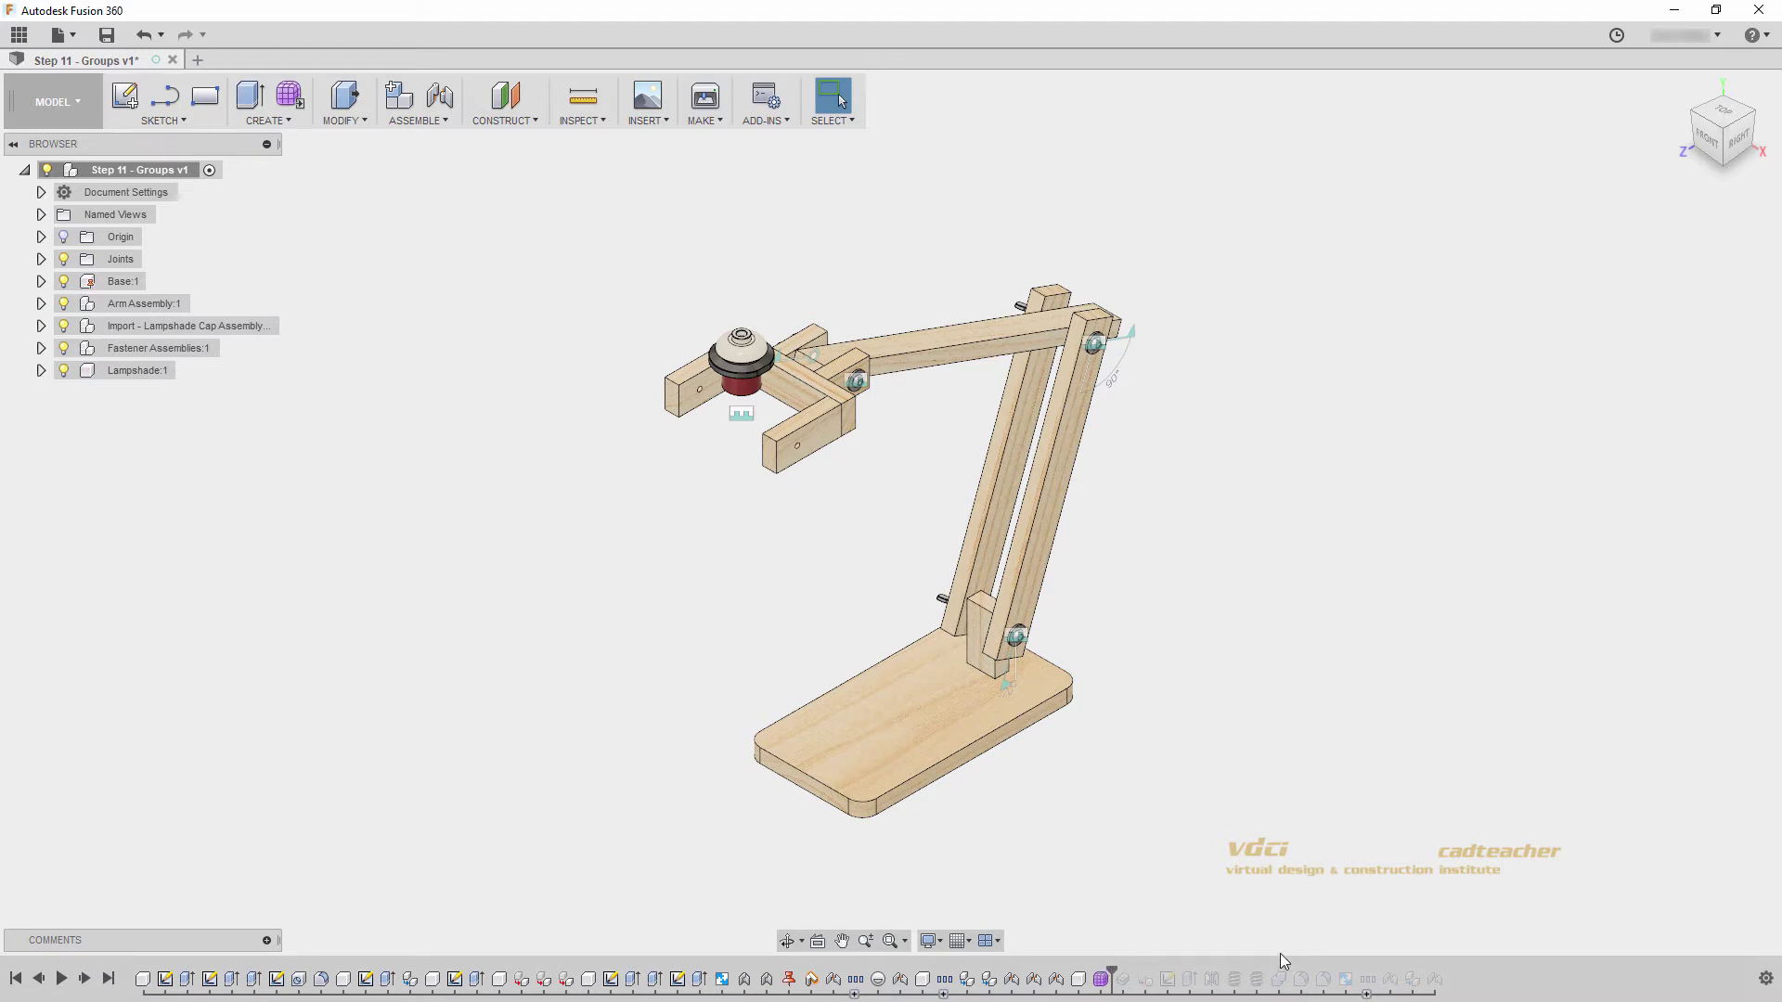
left_click_drag(1112, 970, 1445, 972)
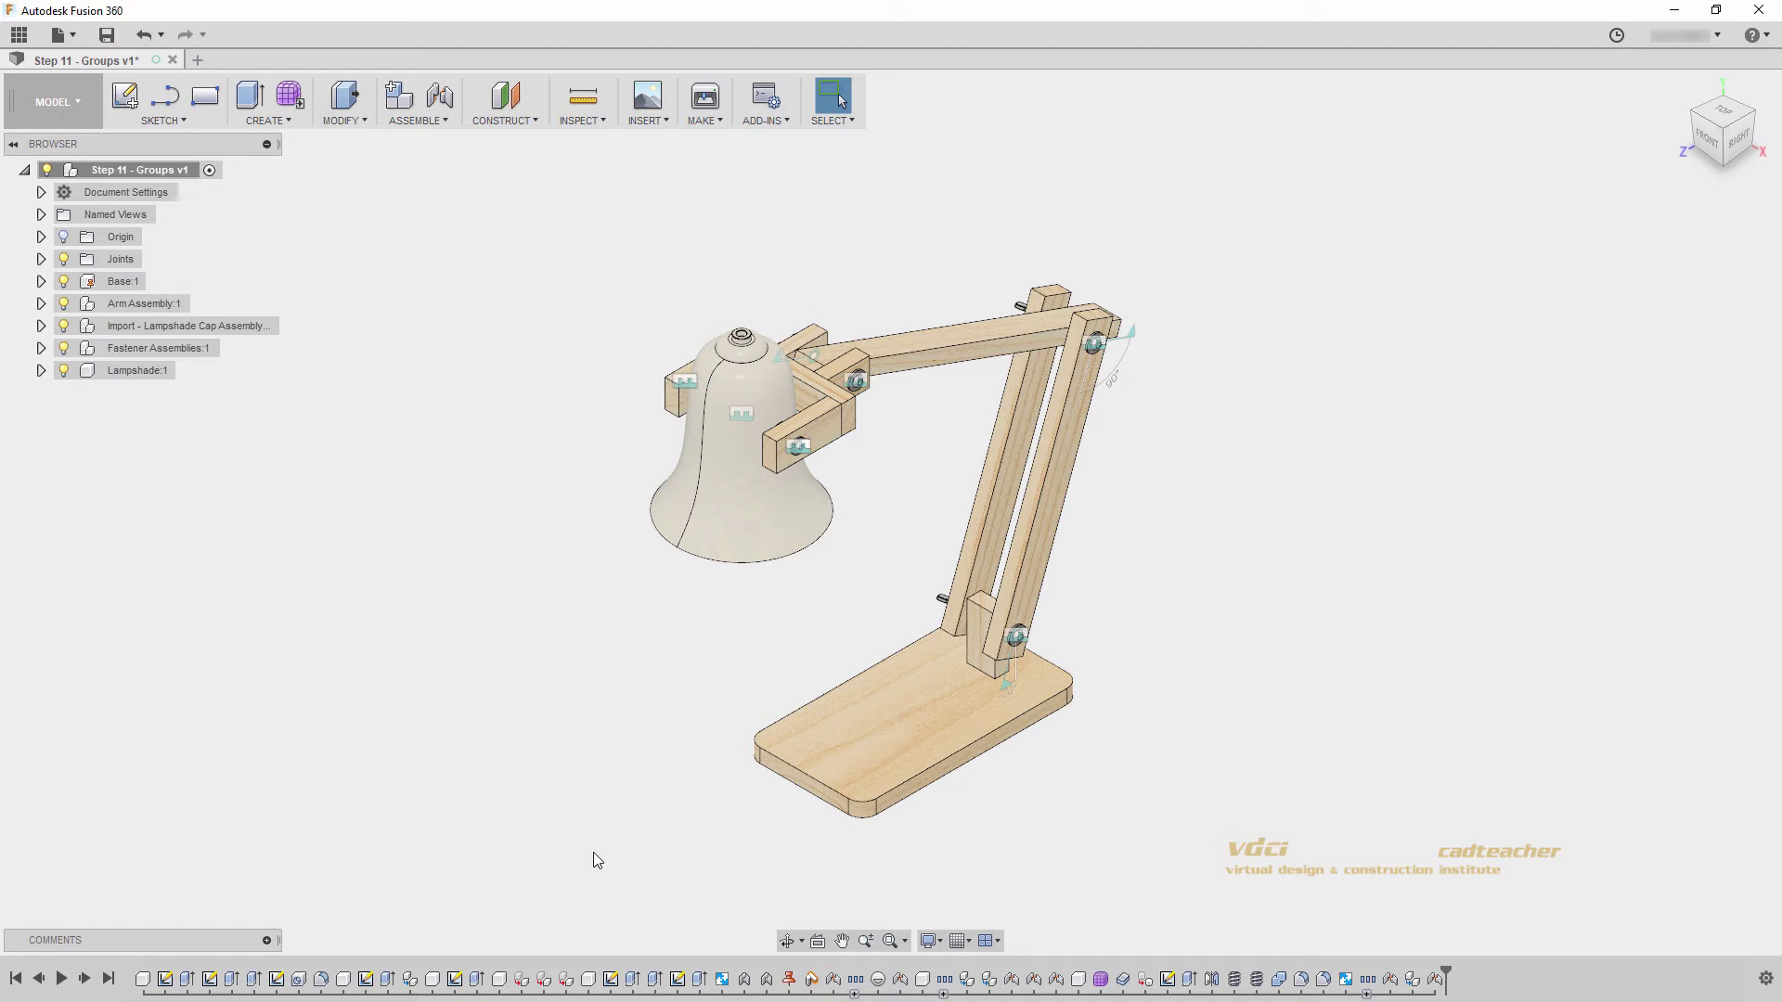
- Turn on Component Color Cycling from Inspect, then expand and collapse a timeline group
left_click(571, 127)
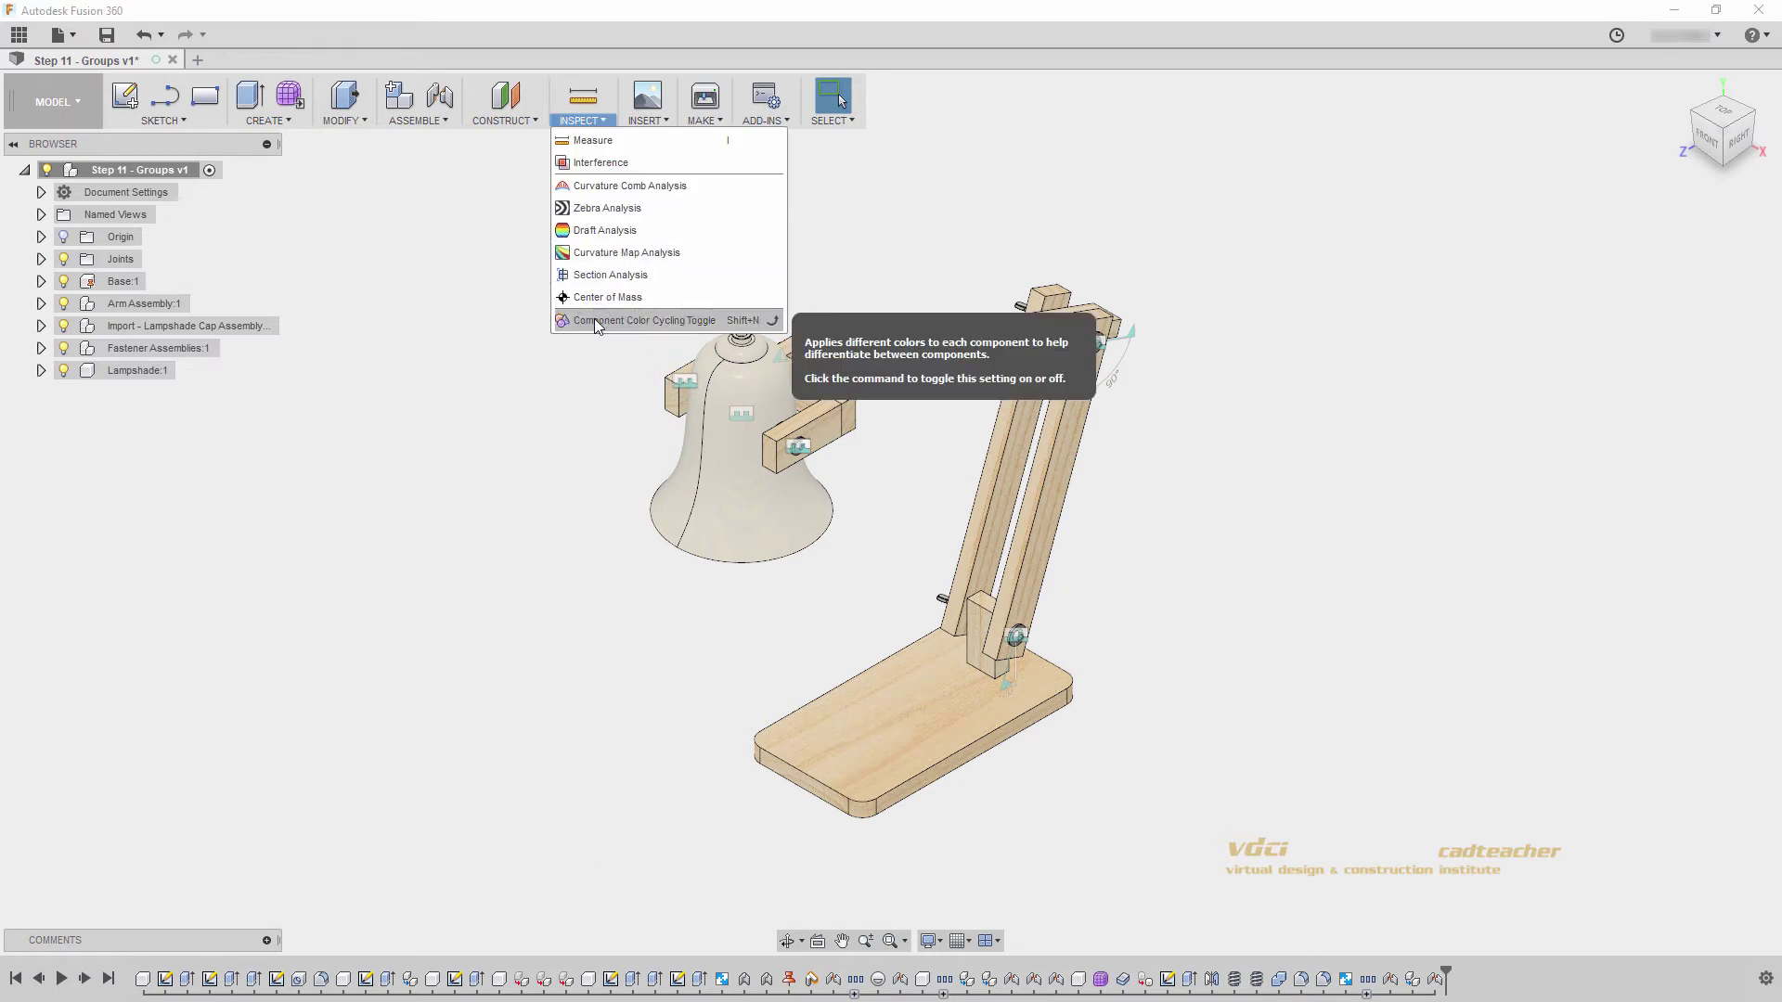
left_click(594, 319)
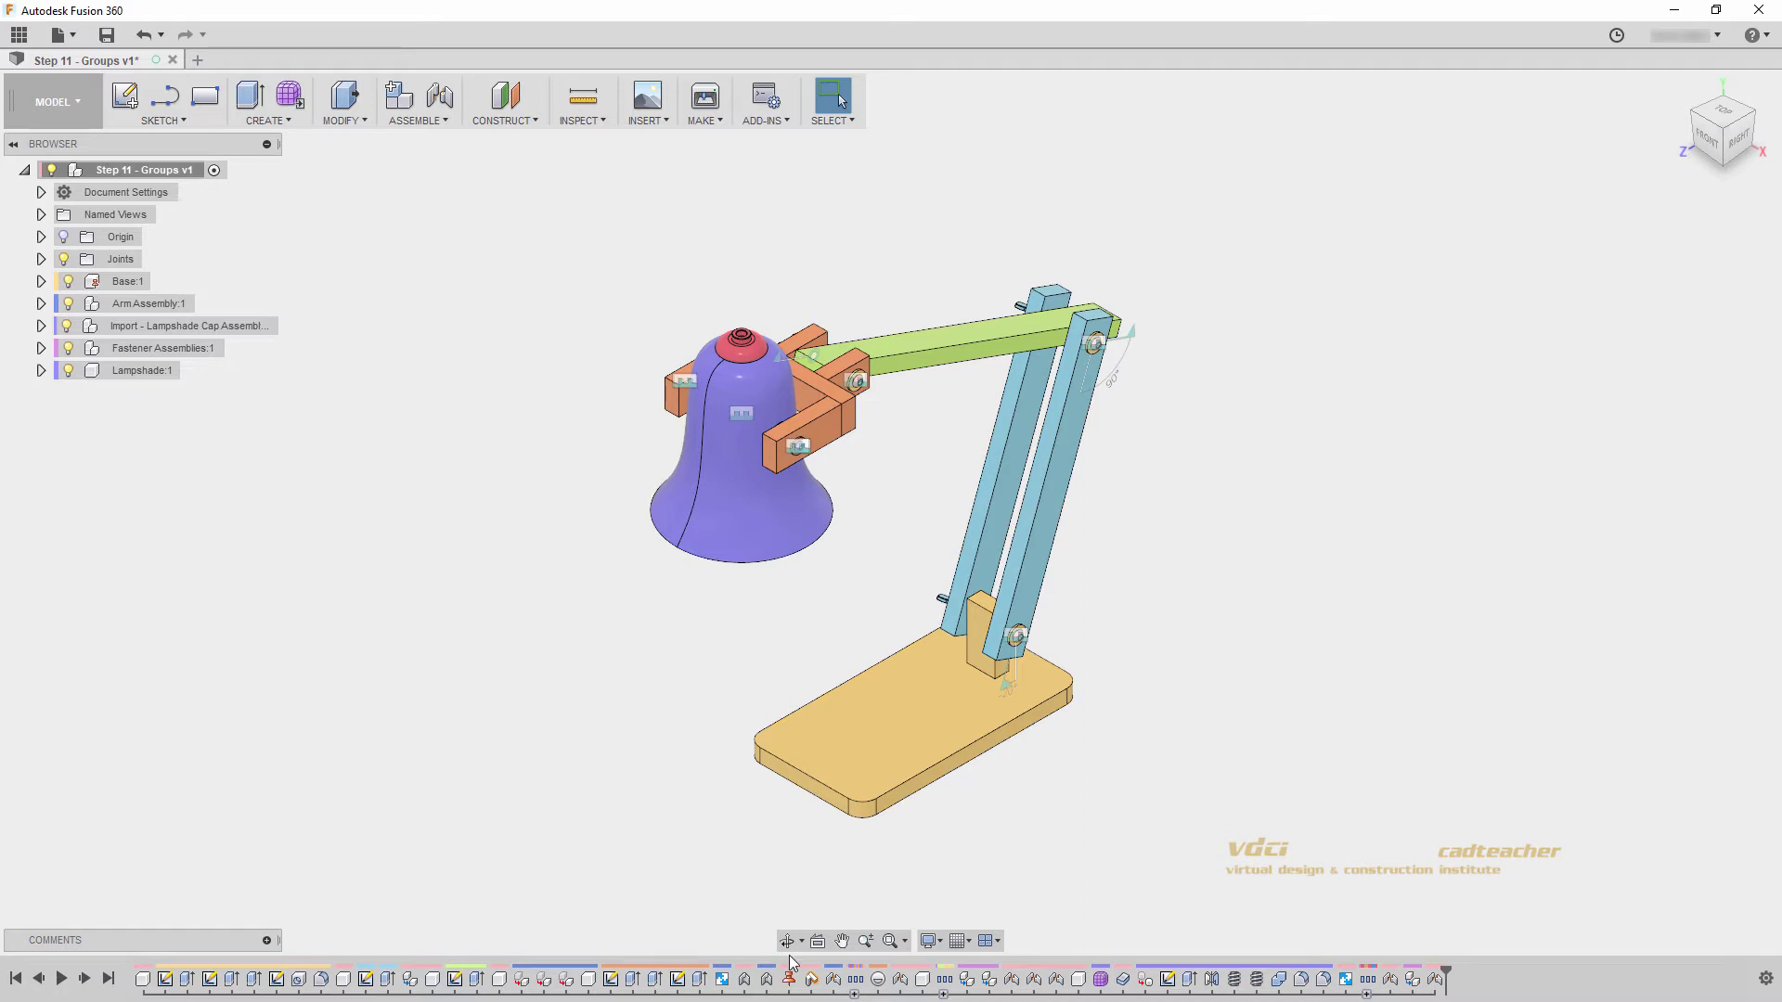
left_click(854, 993)
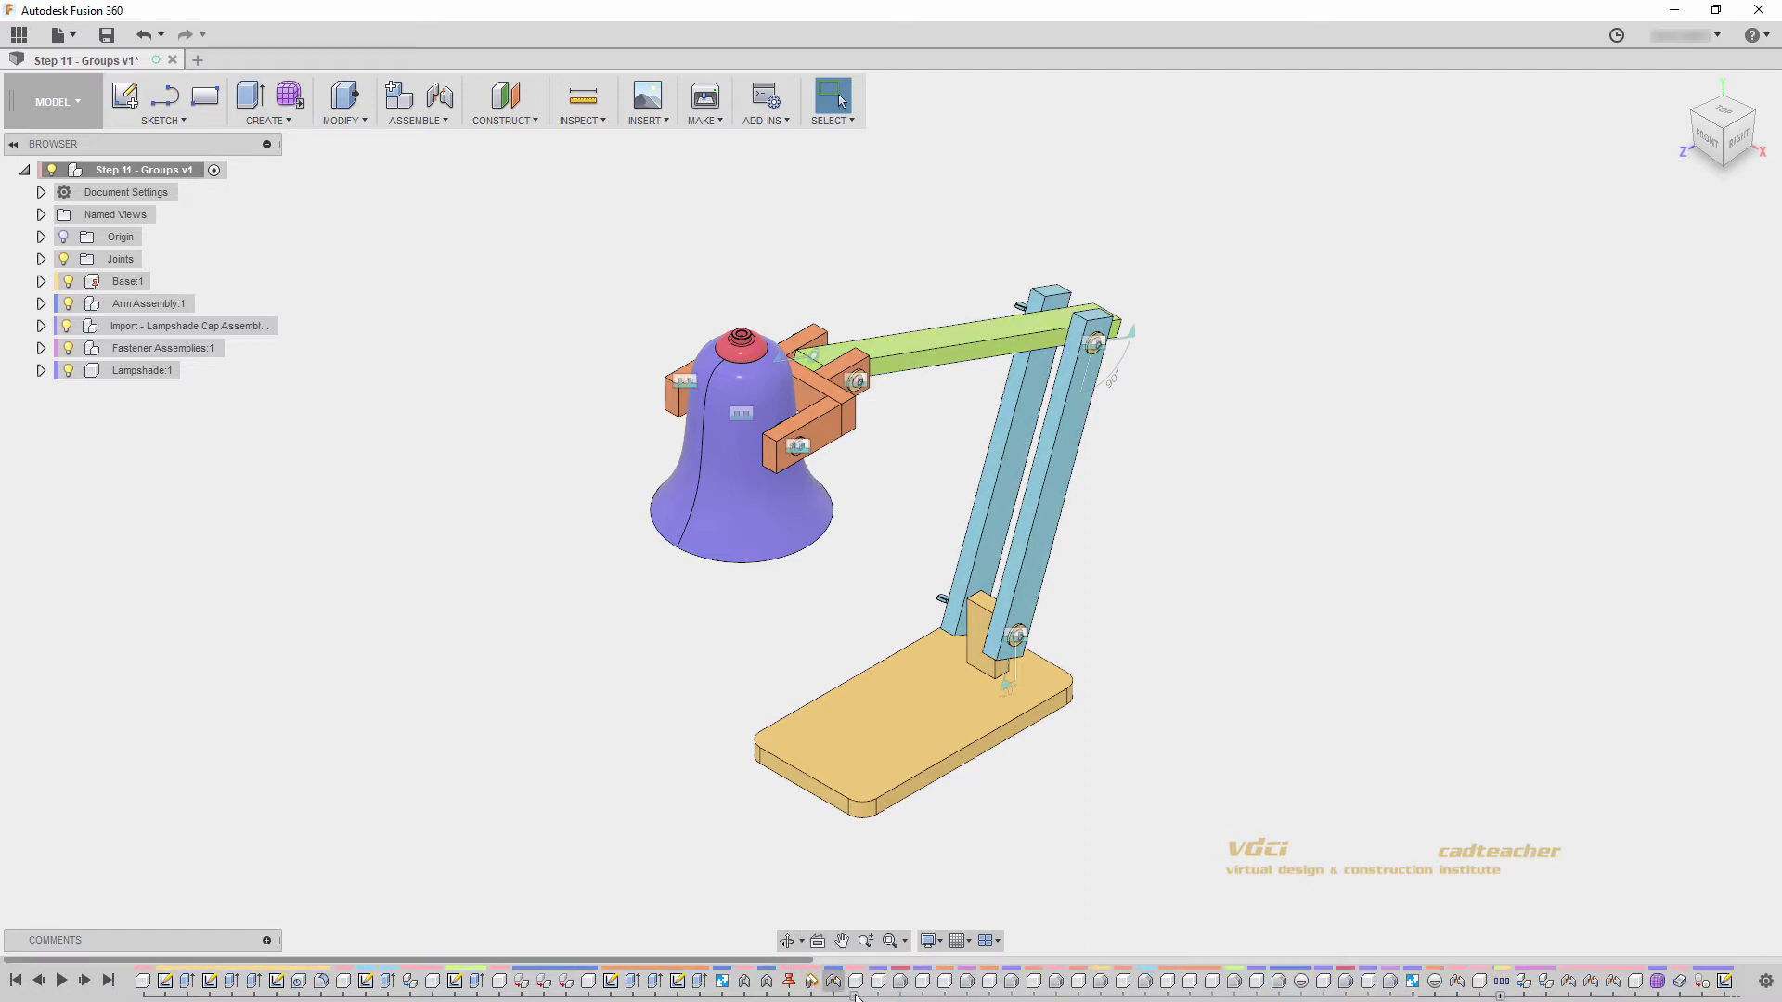
left_click(854, 994)
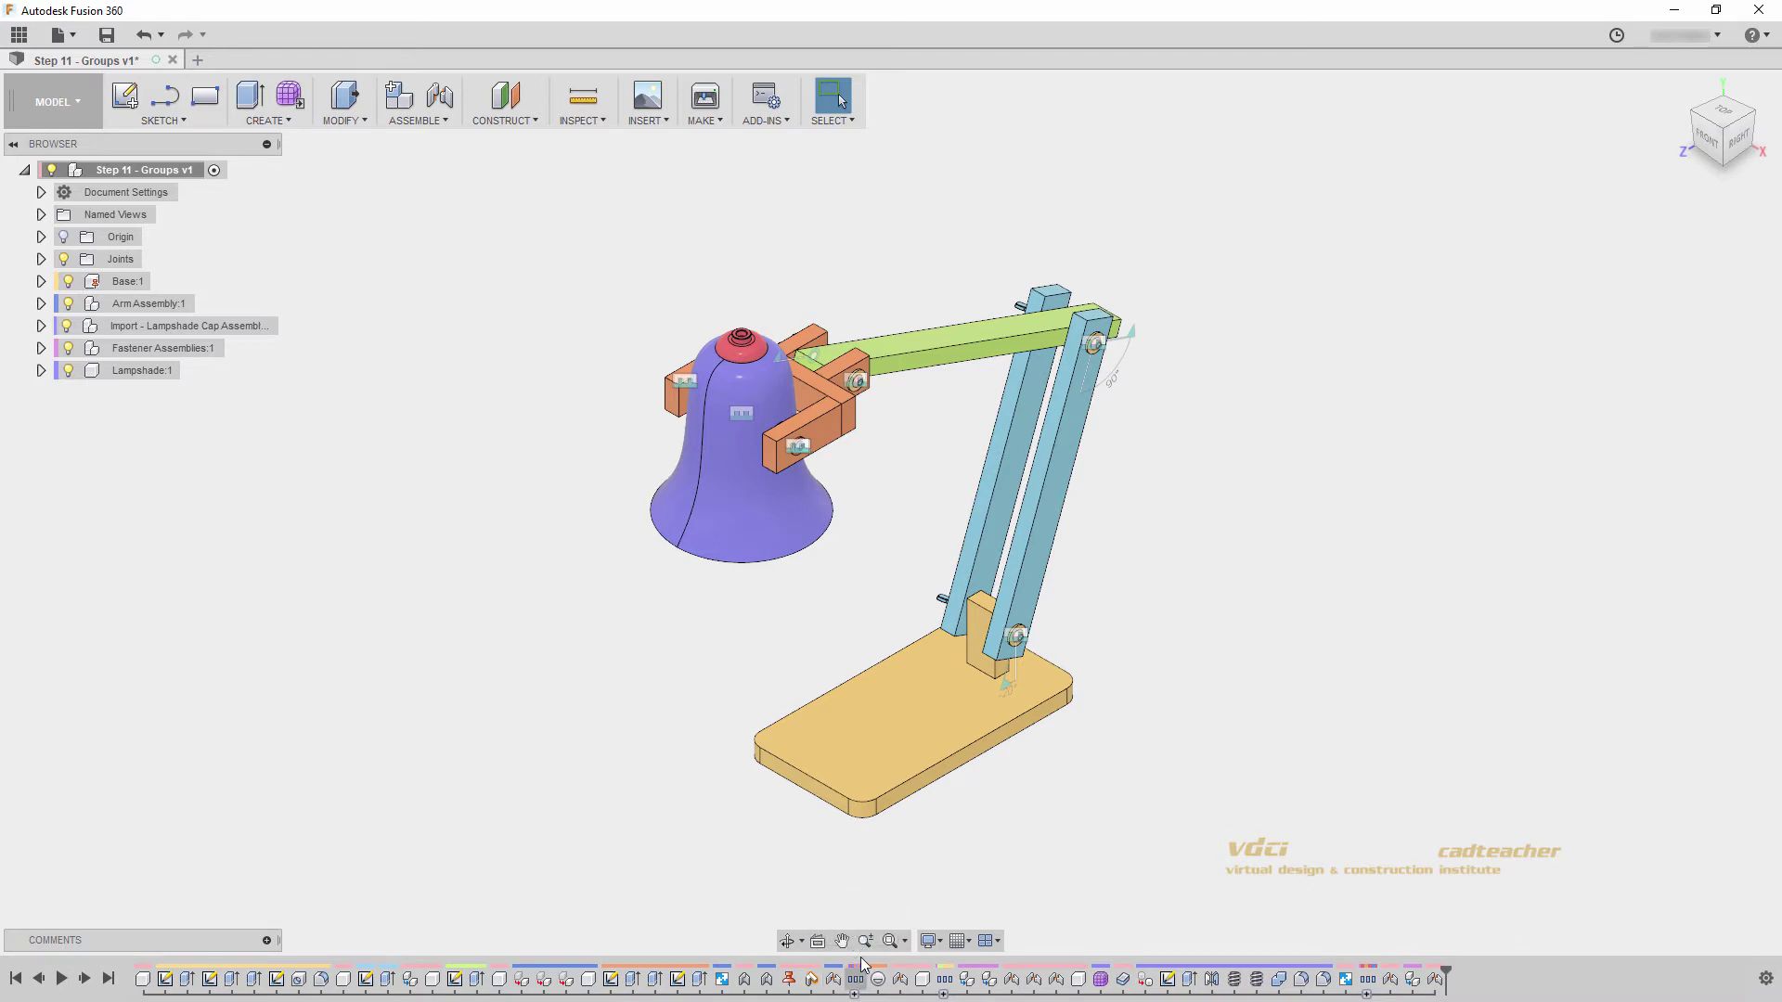
mouse_move(946, 984)
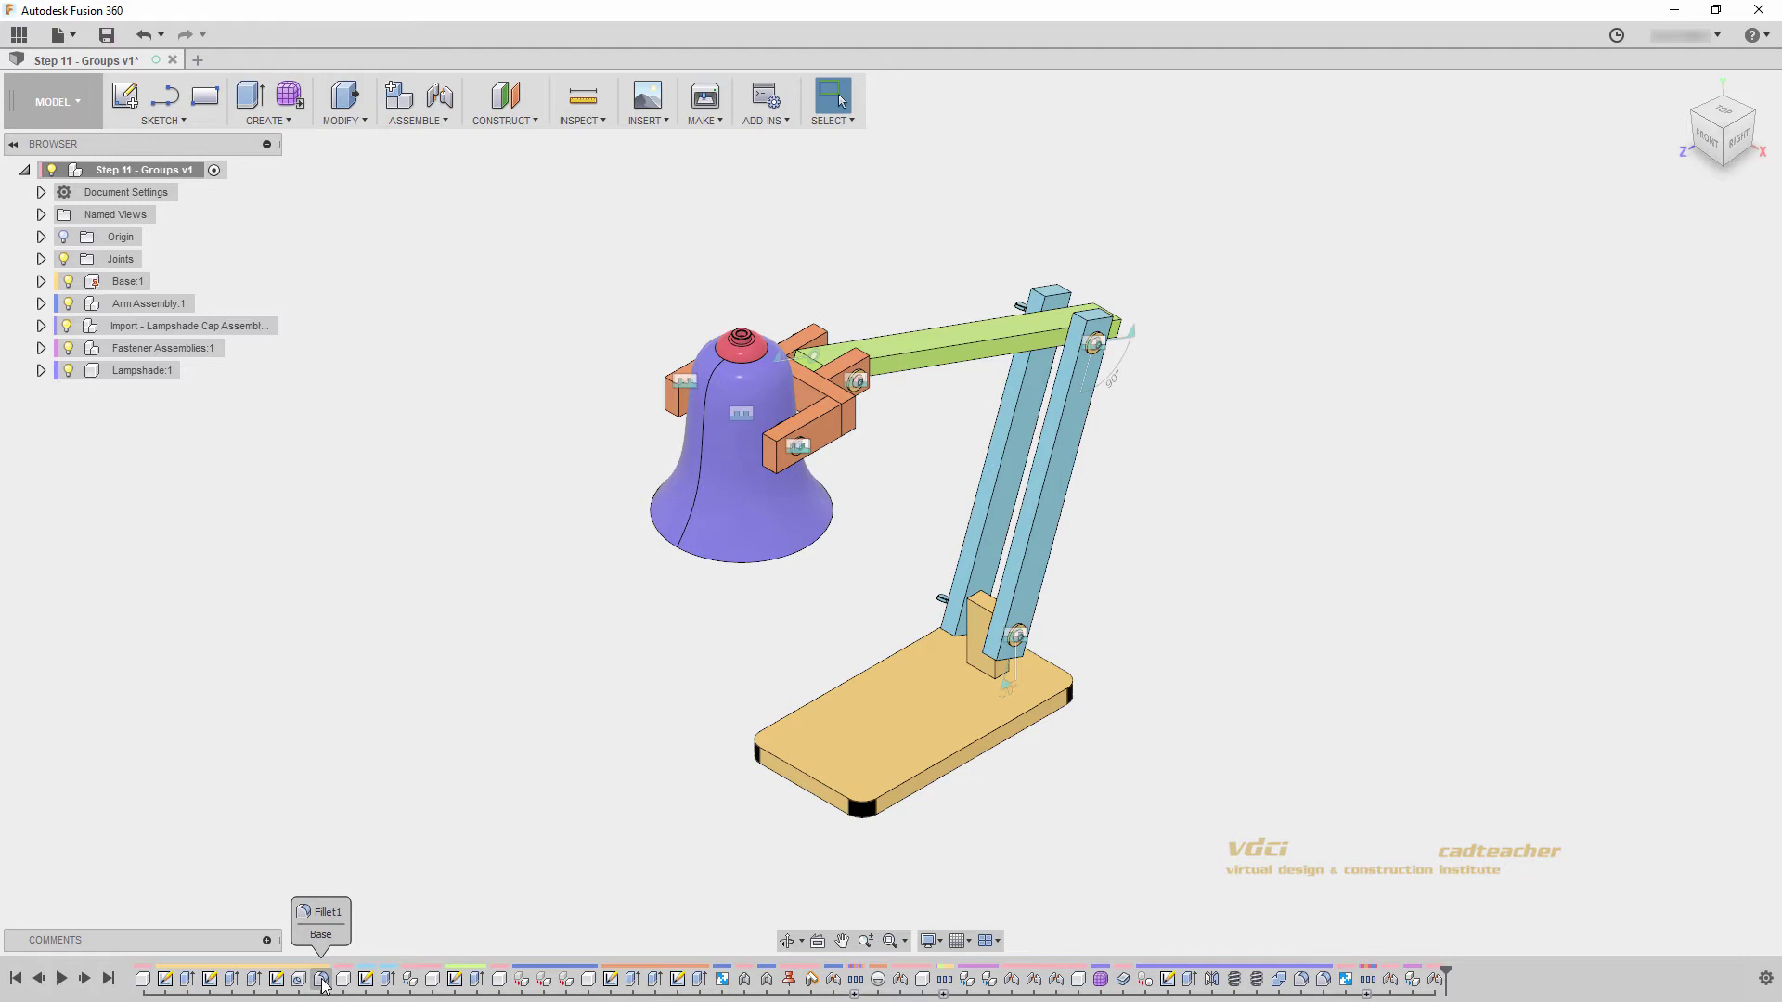
- Group Base:1 through the last Base feature, then expand and collapse the group to verify it
left_click(142, 980)
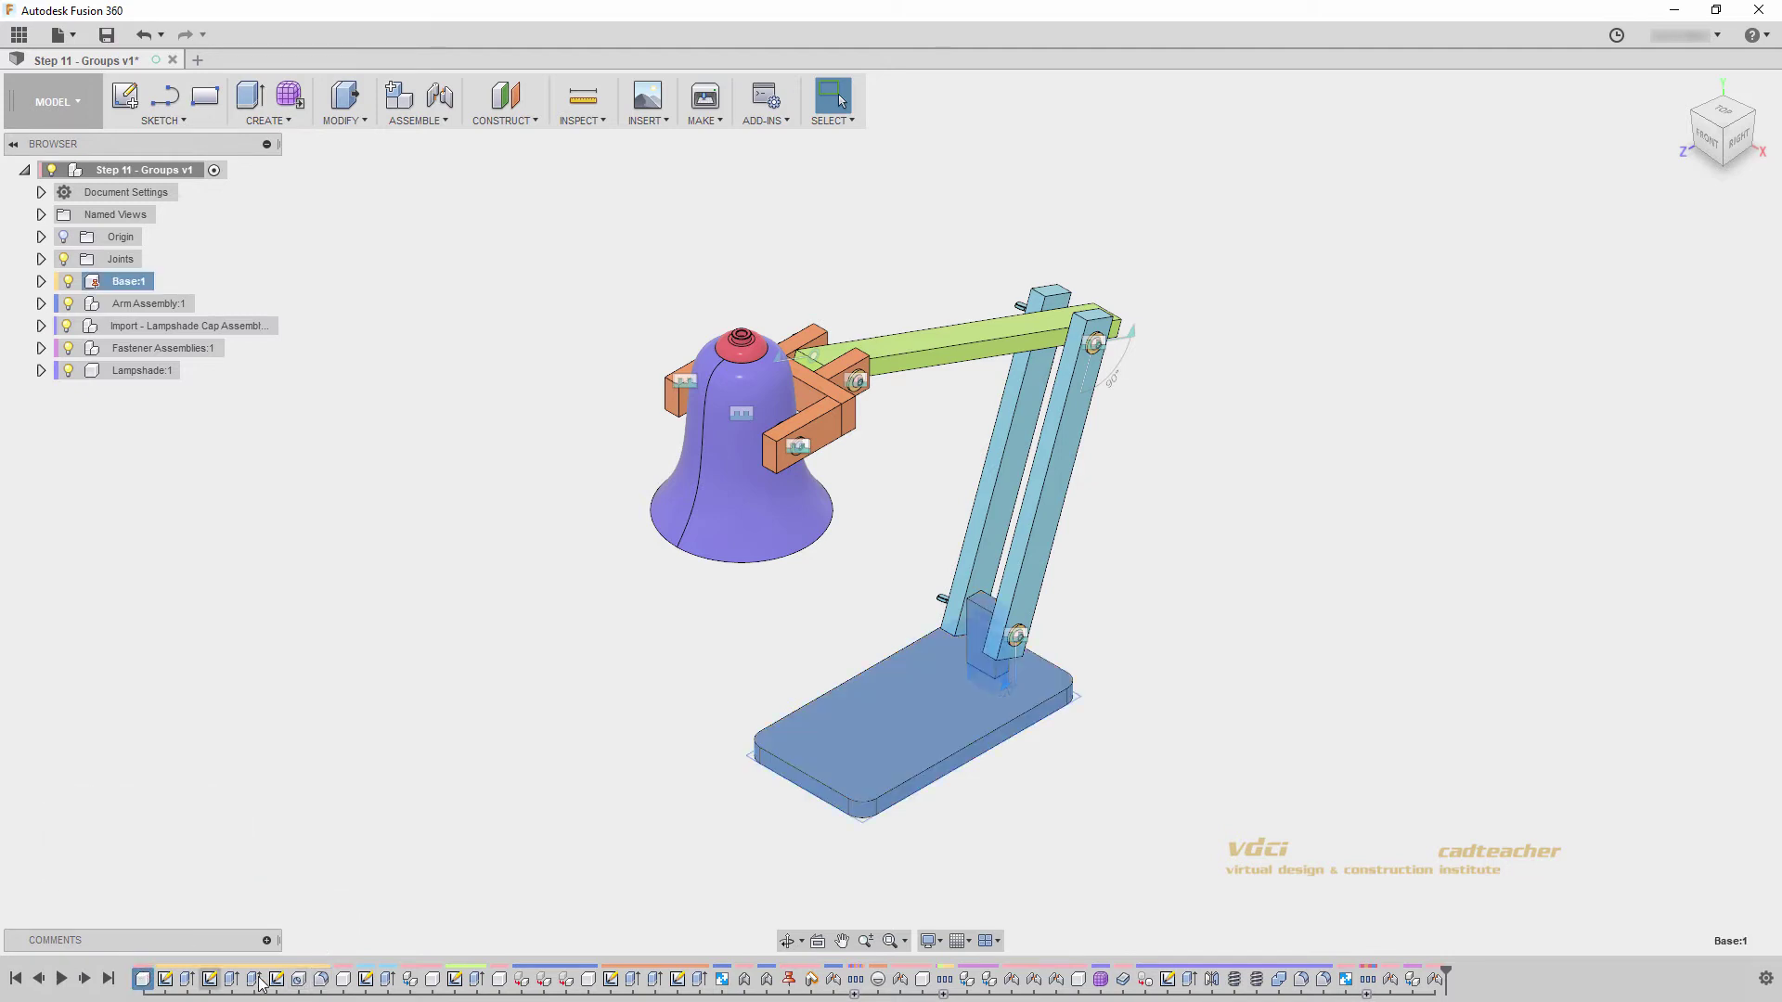
left_click(325, 980, "shift")
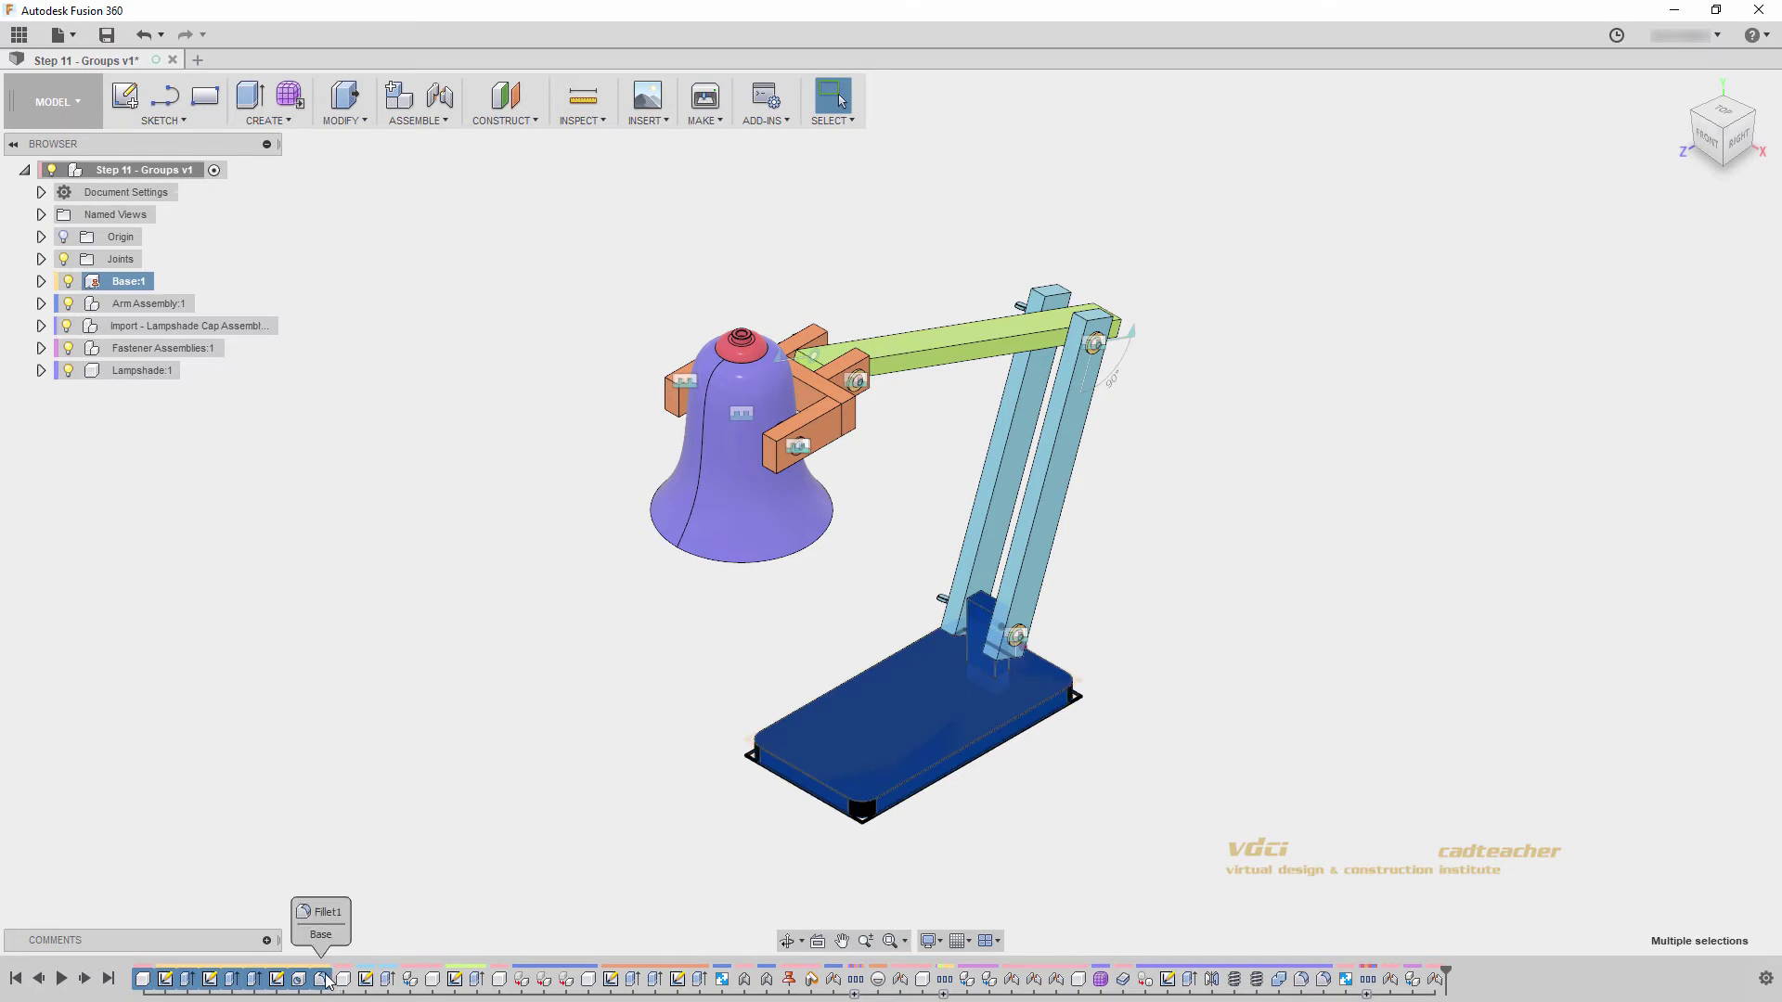
right_click(326, 982)
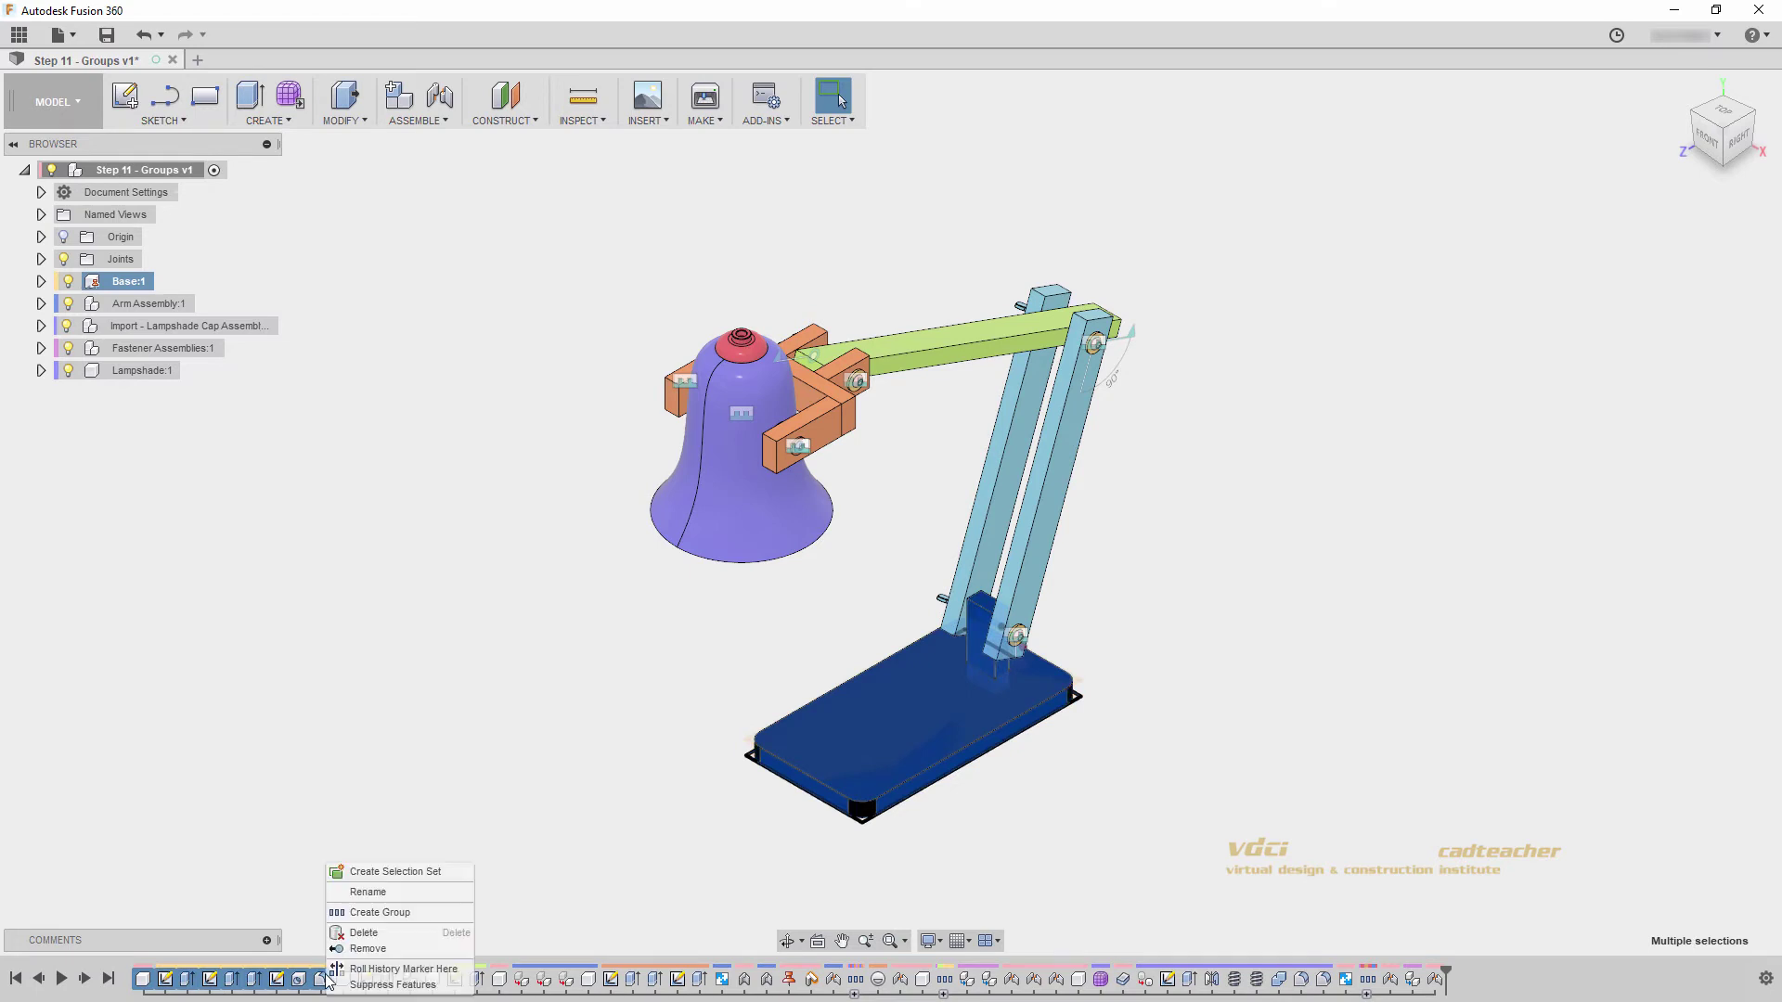
left_click(354, 917)
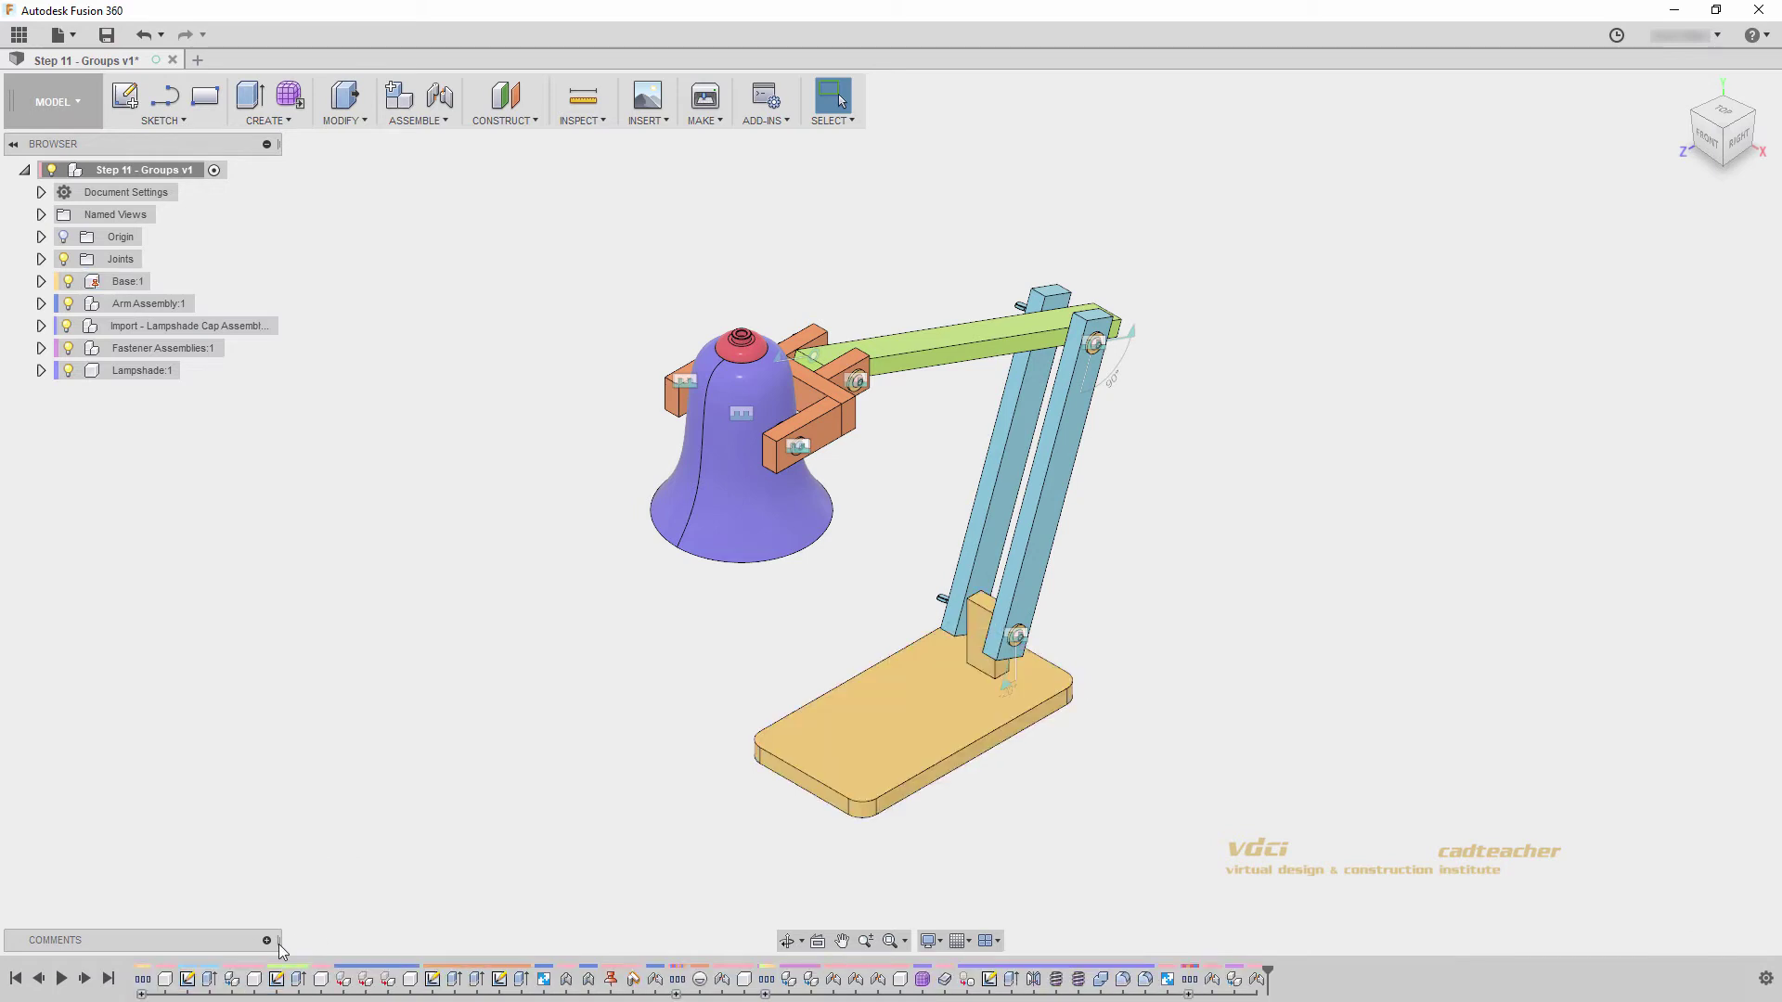
right_click(144, 993)
key("Escape")
left_click(142, 994)
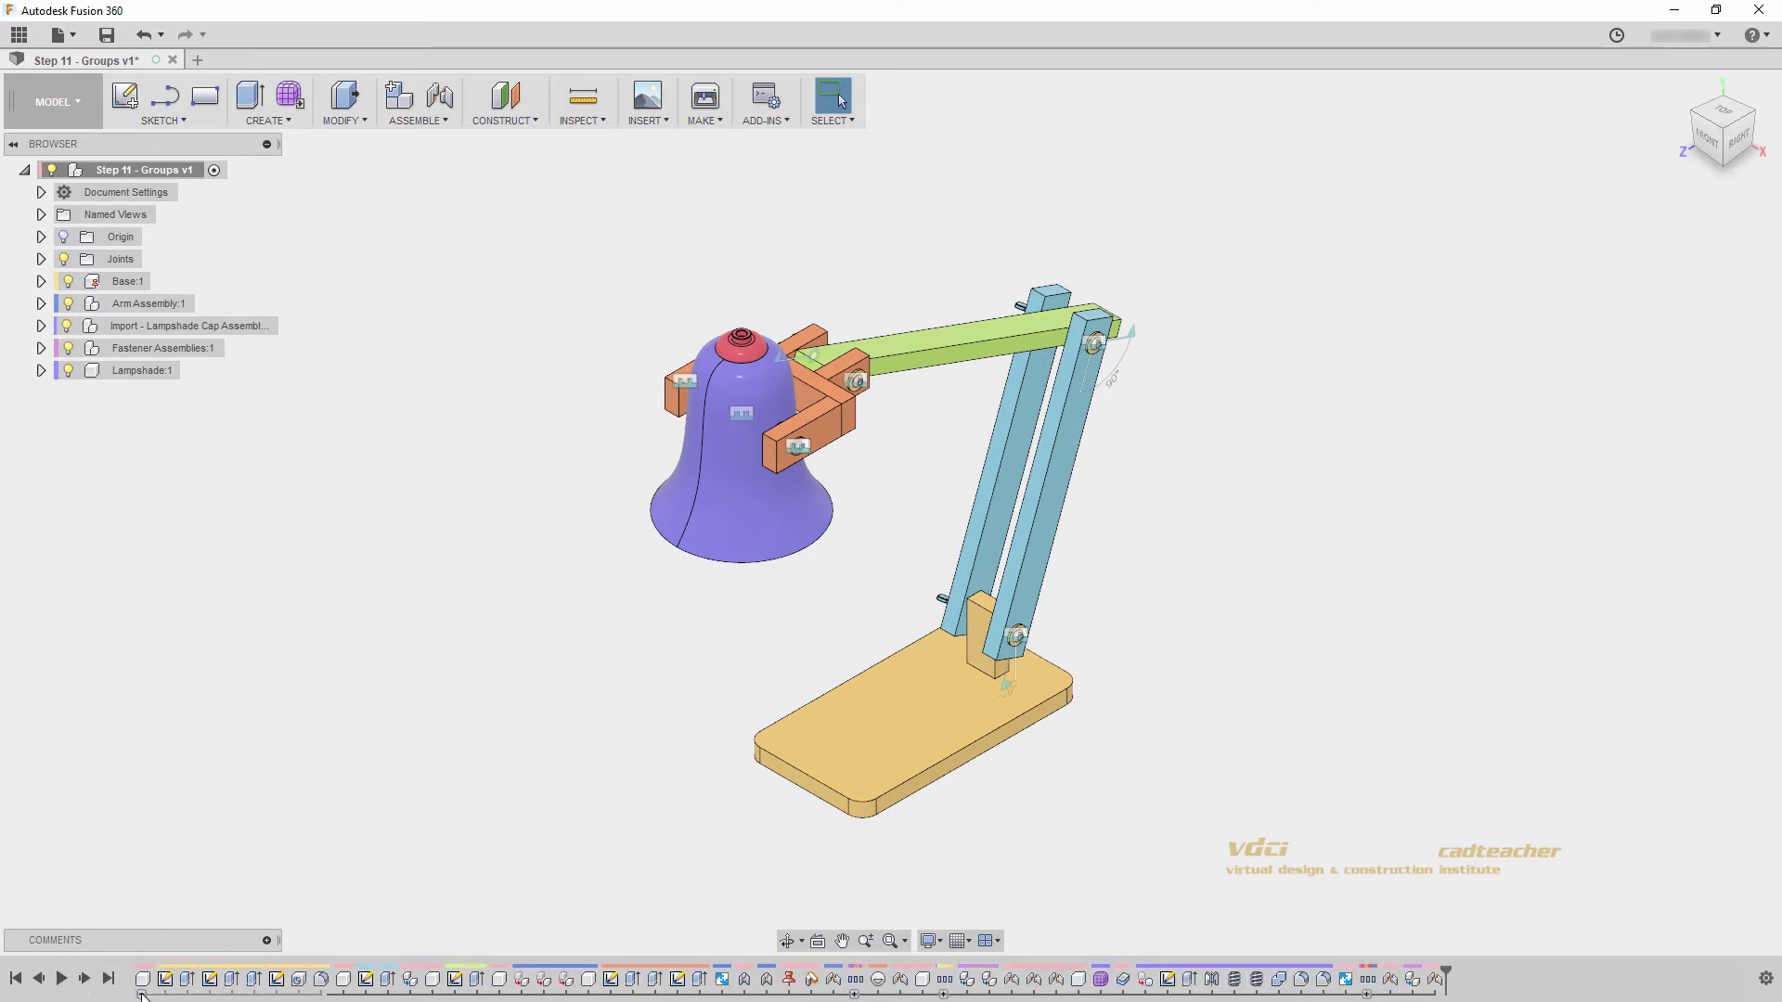
left_click(142, 995)
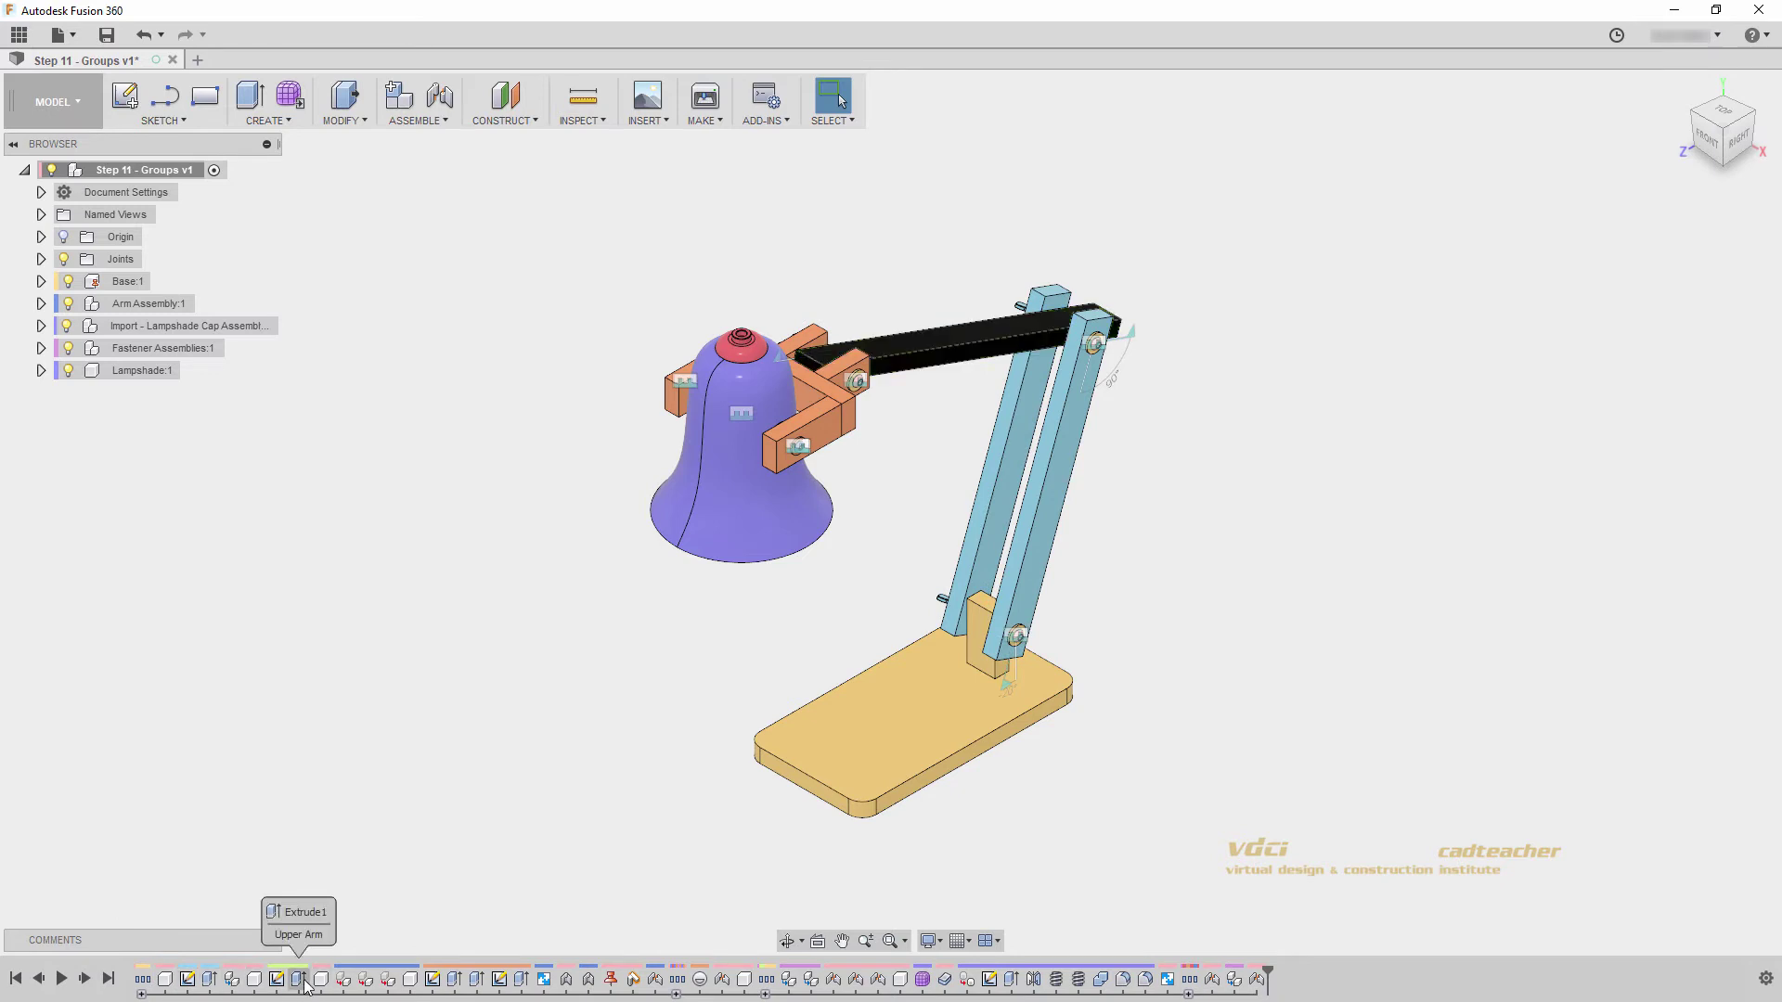
- Group the Lower Arm features into one timeline group
left_click(165, 979)
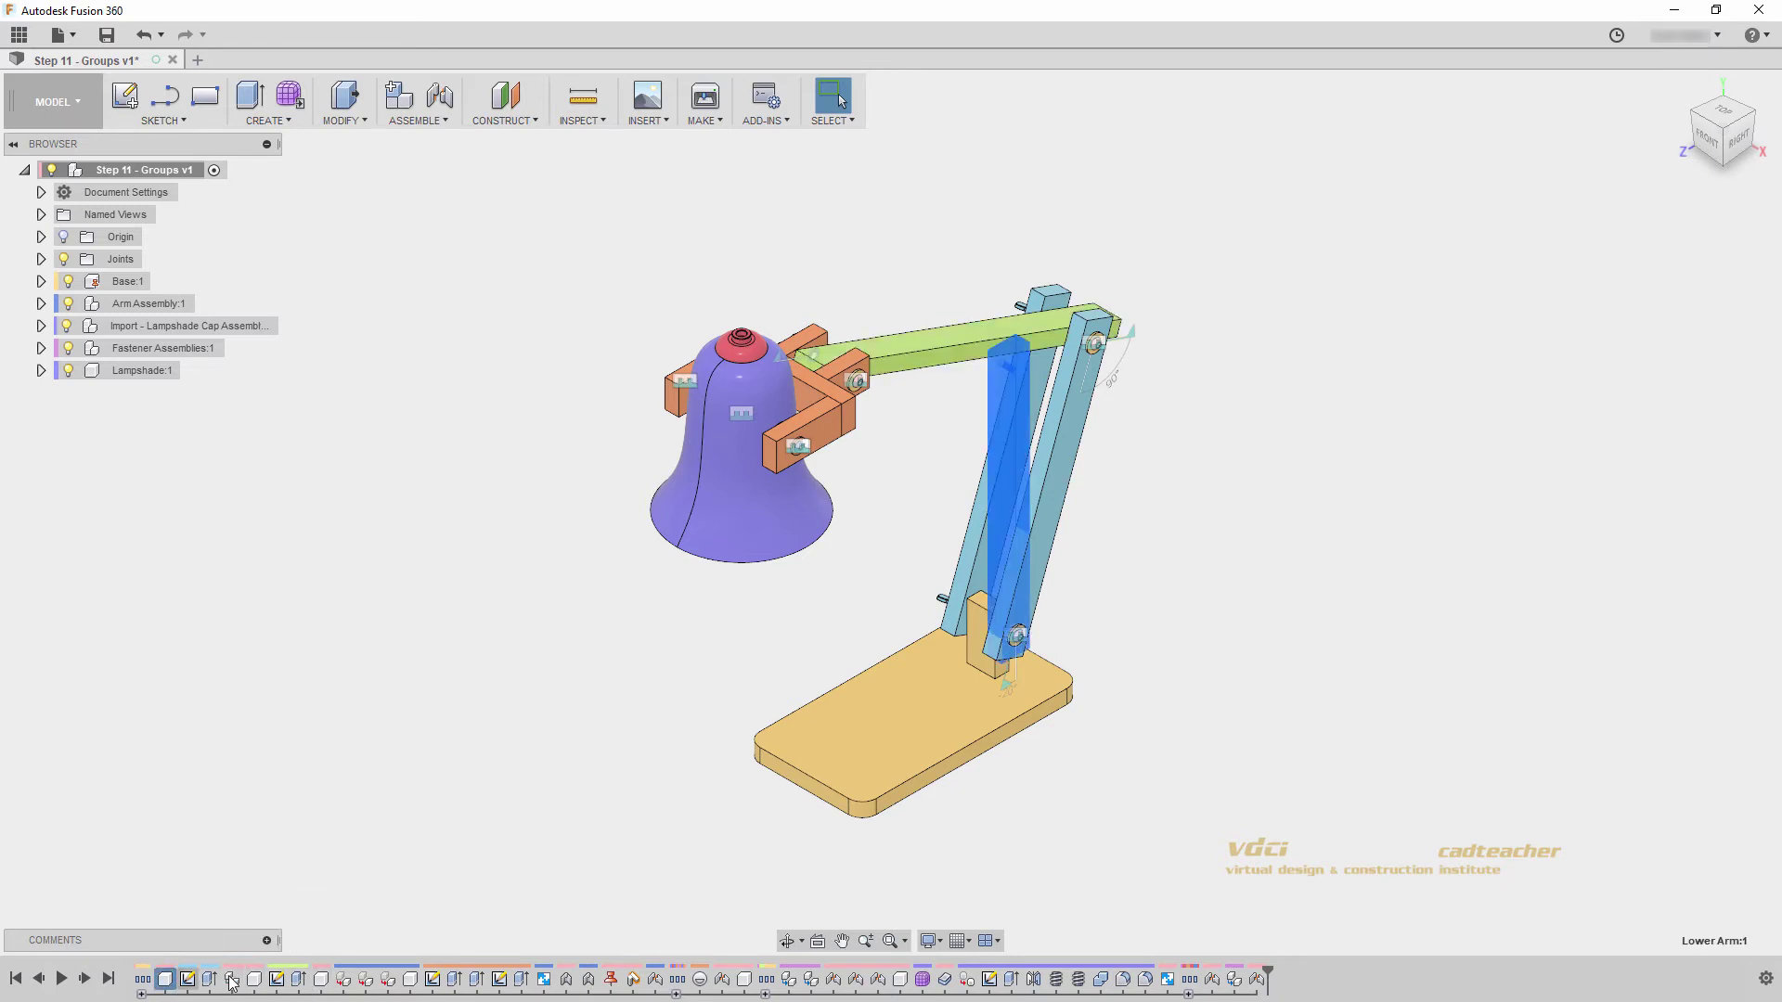
left_click(299, 979, "shift")
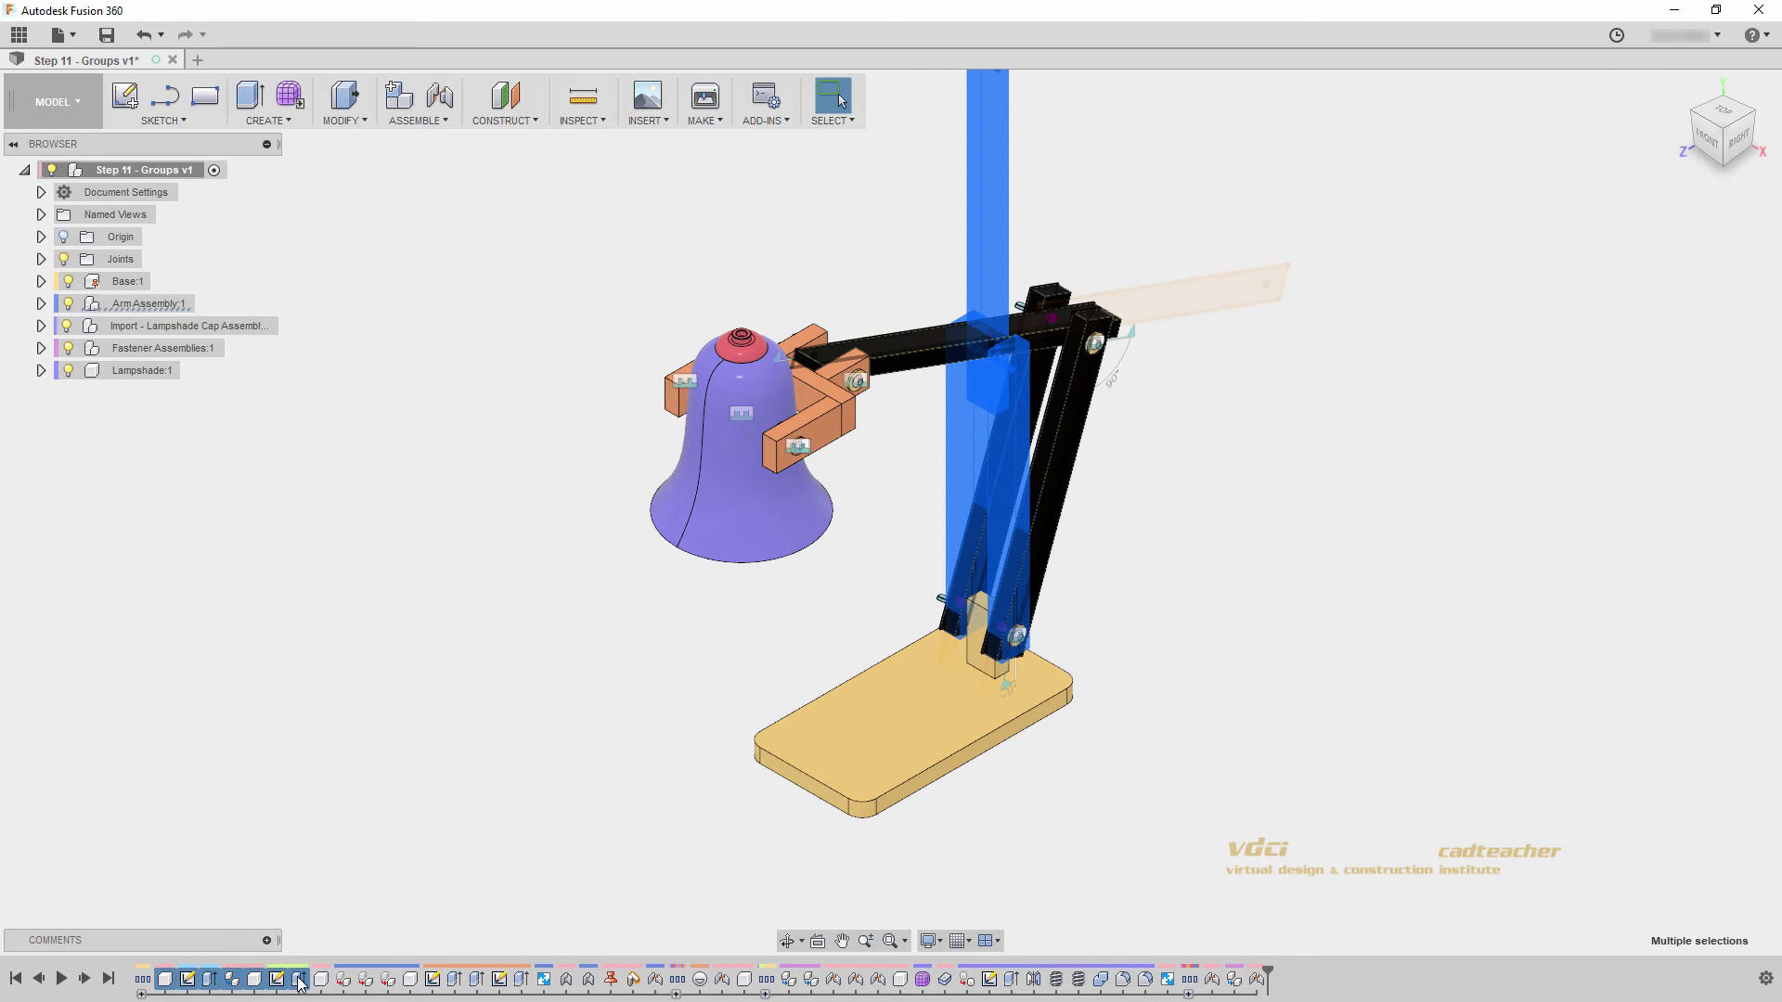
right_click(299, 982)
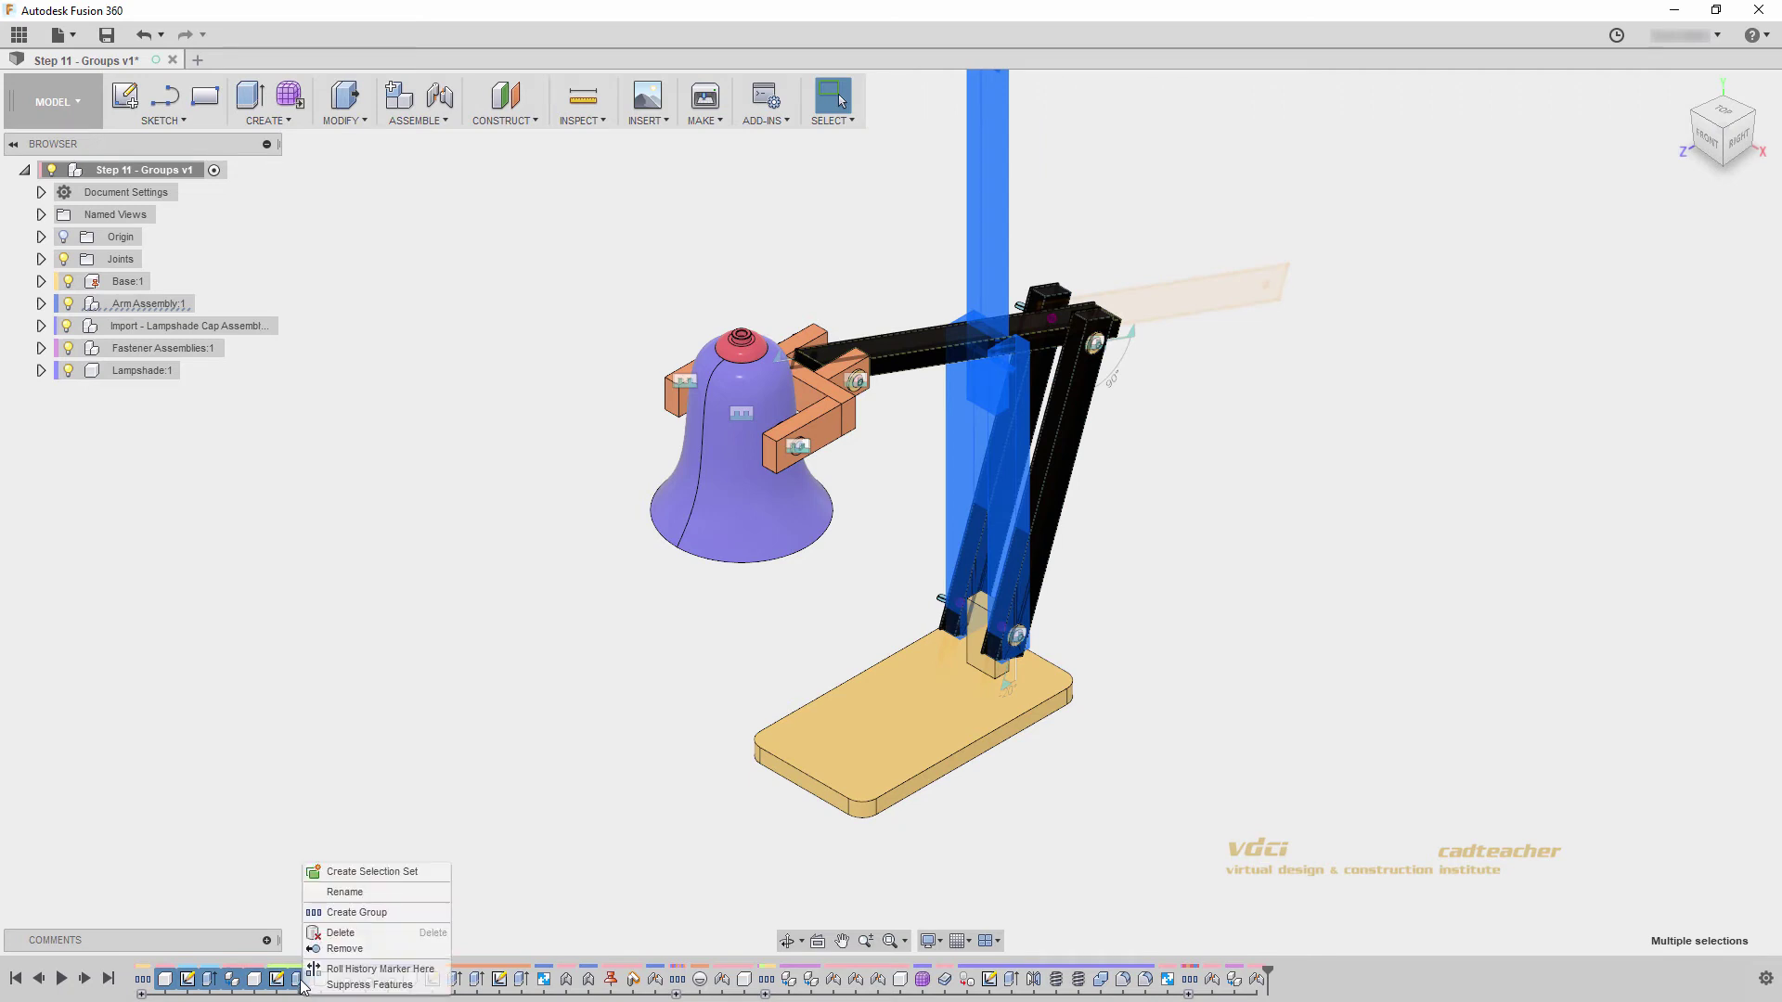
left_click(323, 915)
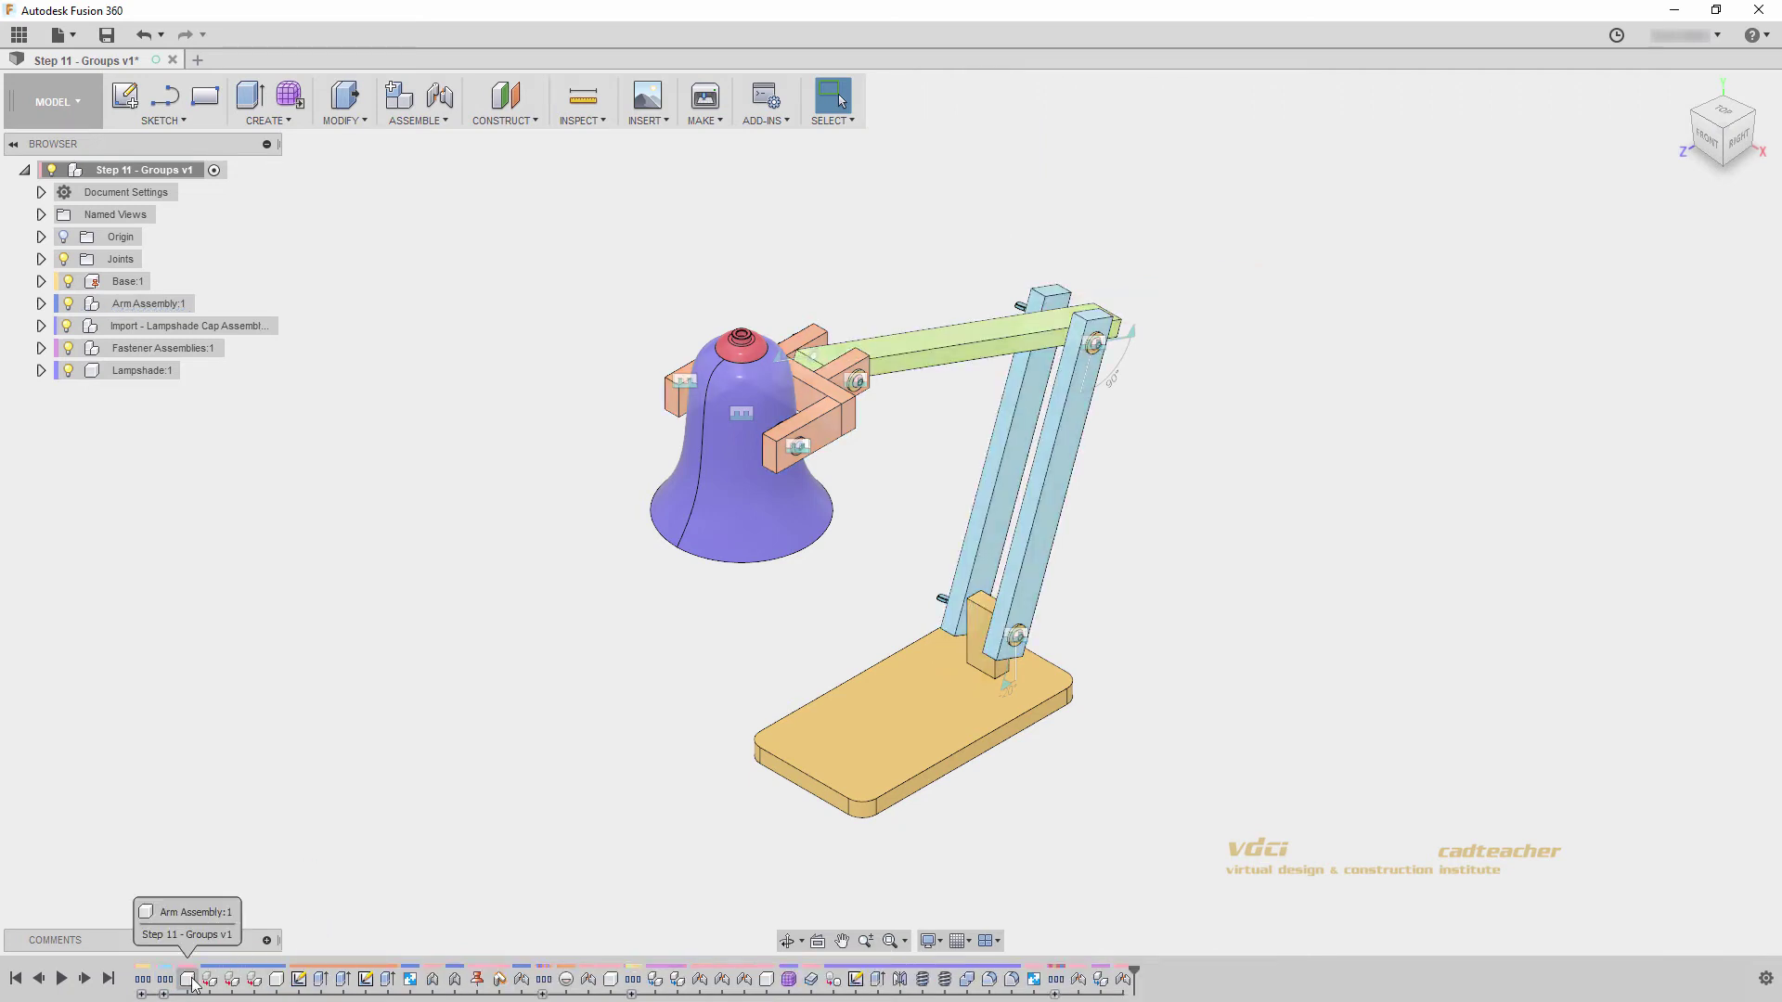
- Group the run of arm assembly features from Arm Assembly:1 onward
left_click(189, 980)
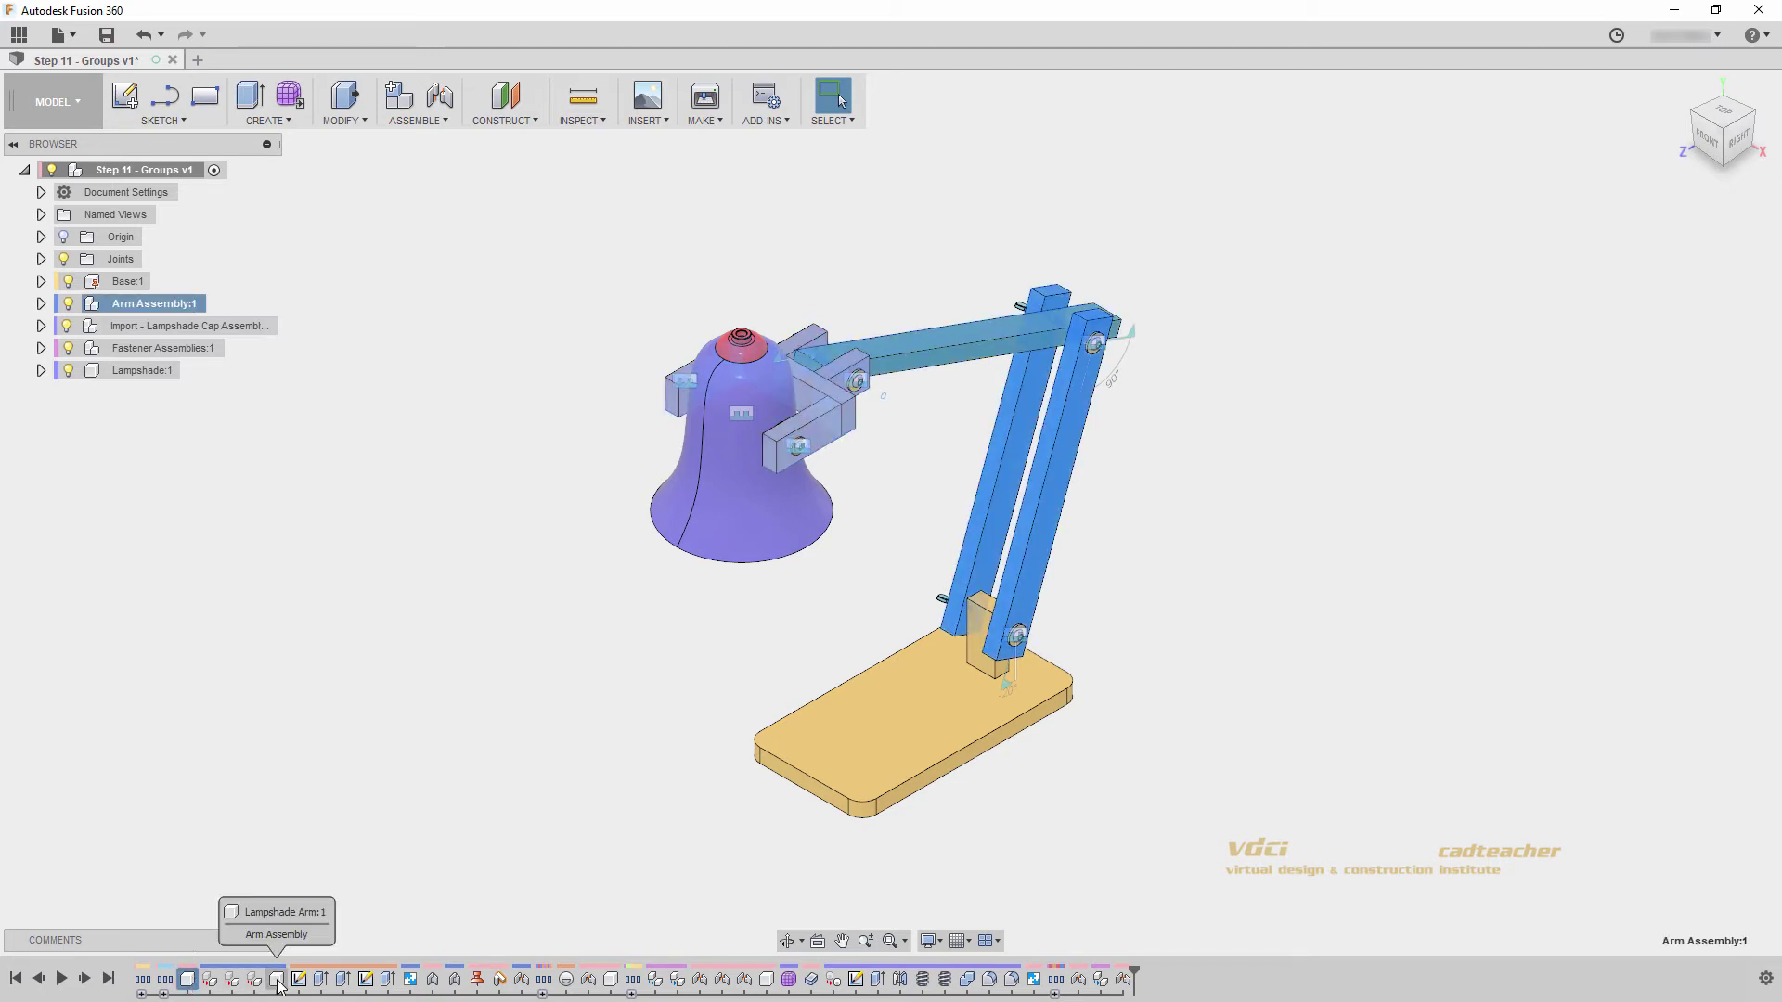
left_click(411, 981)
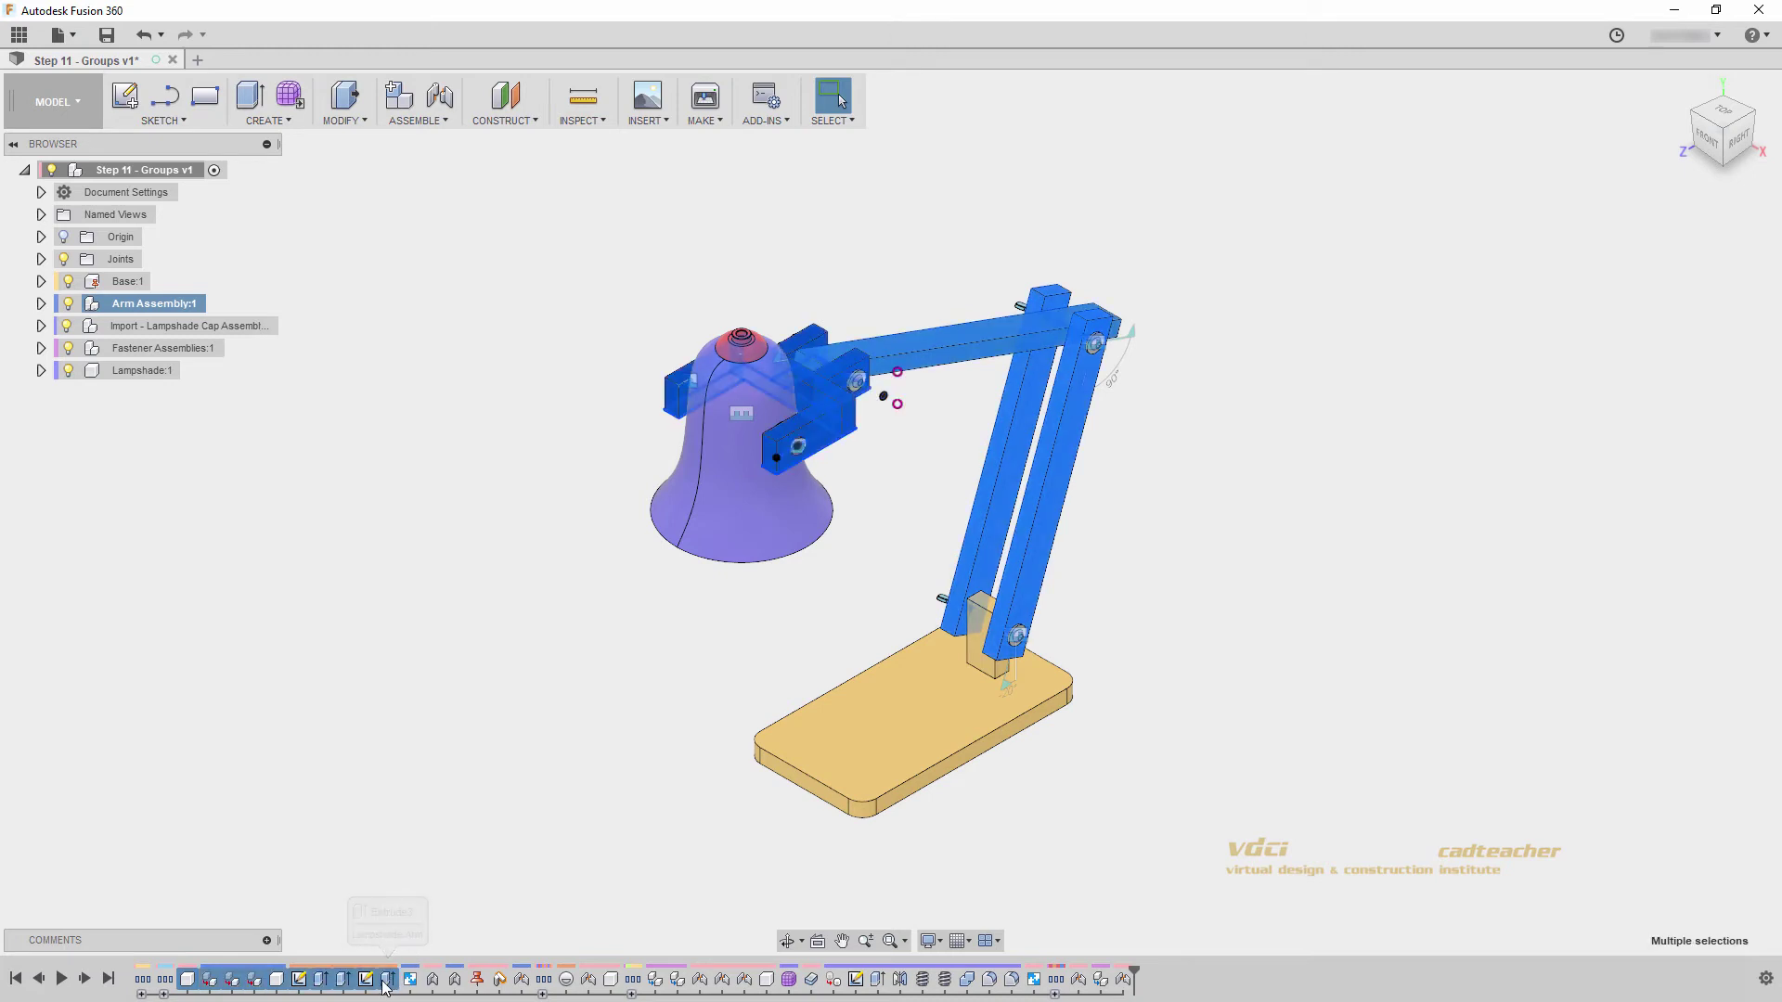
right_click(386, 981)
left_click(422, 947)
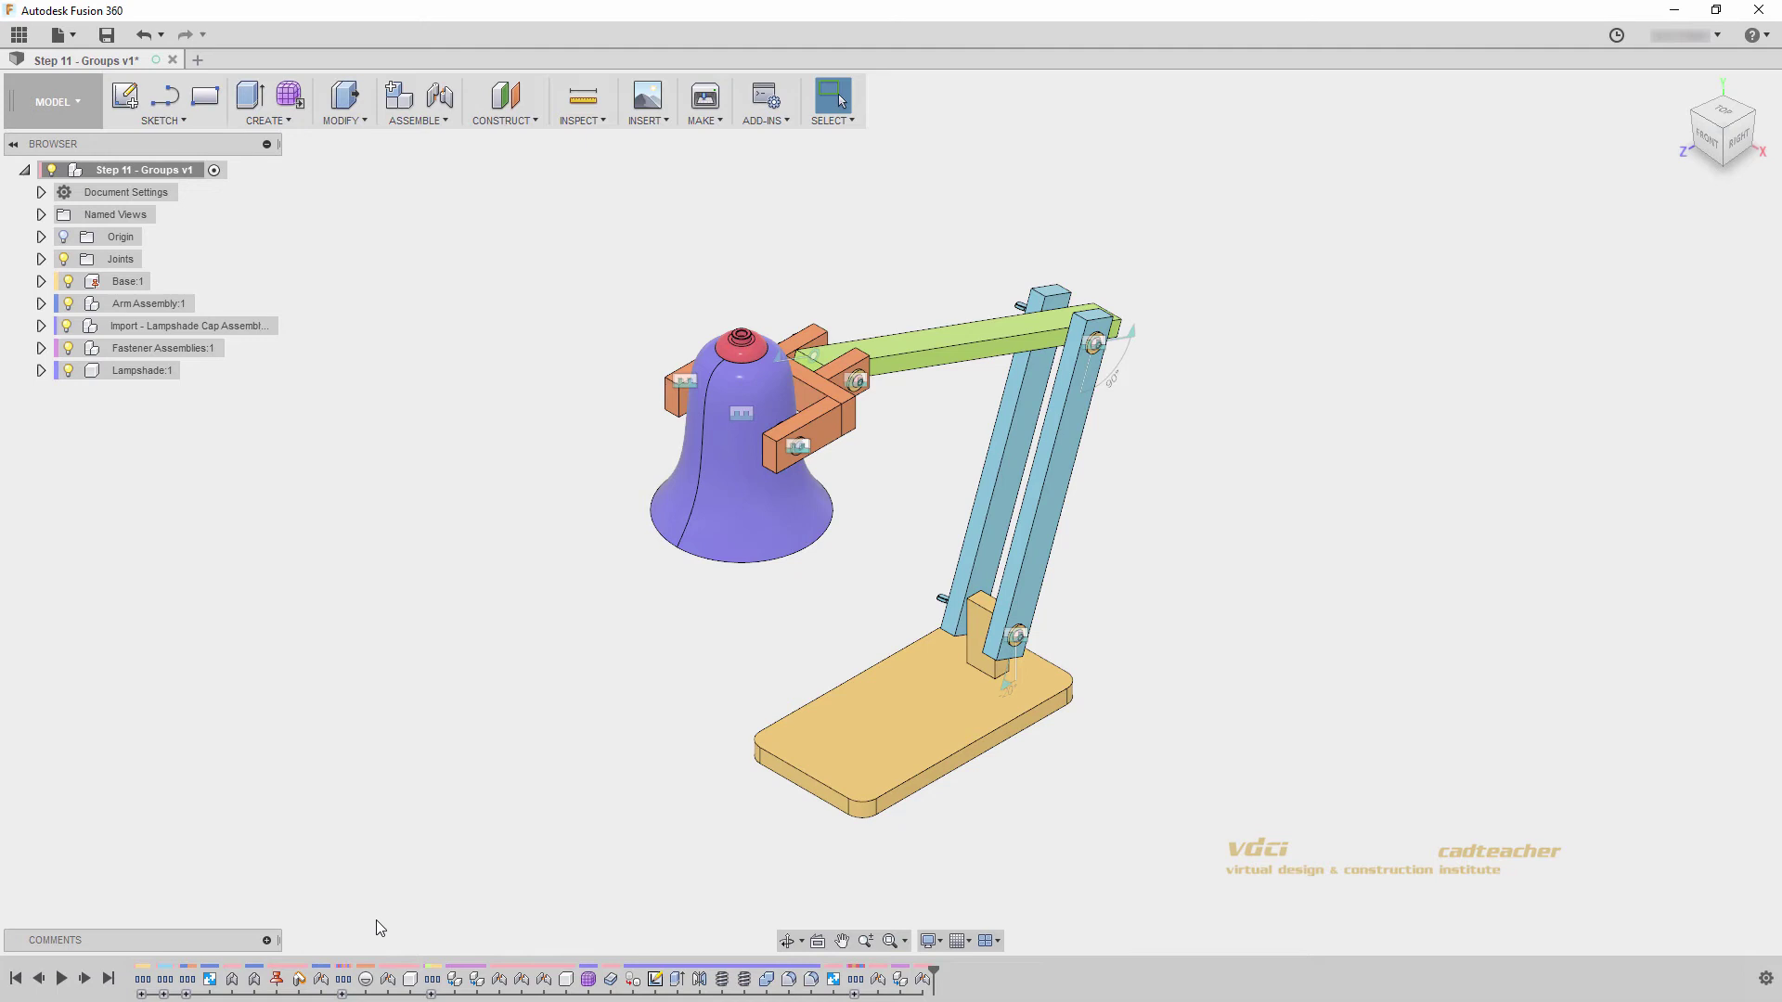
left_click_drag(209, 983, 325, 986)
right_click(325, 986)
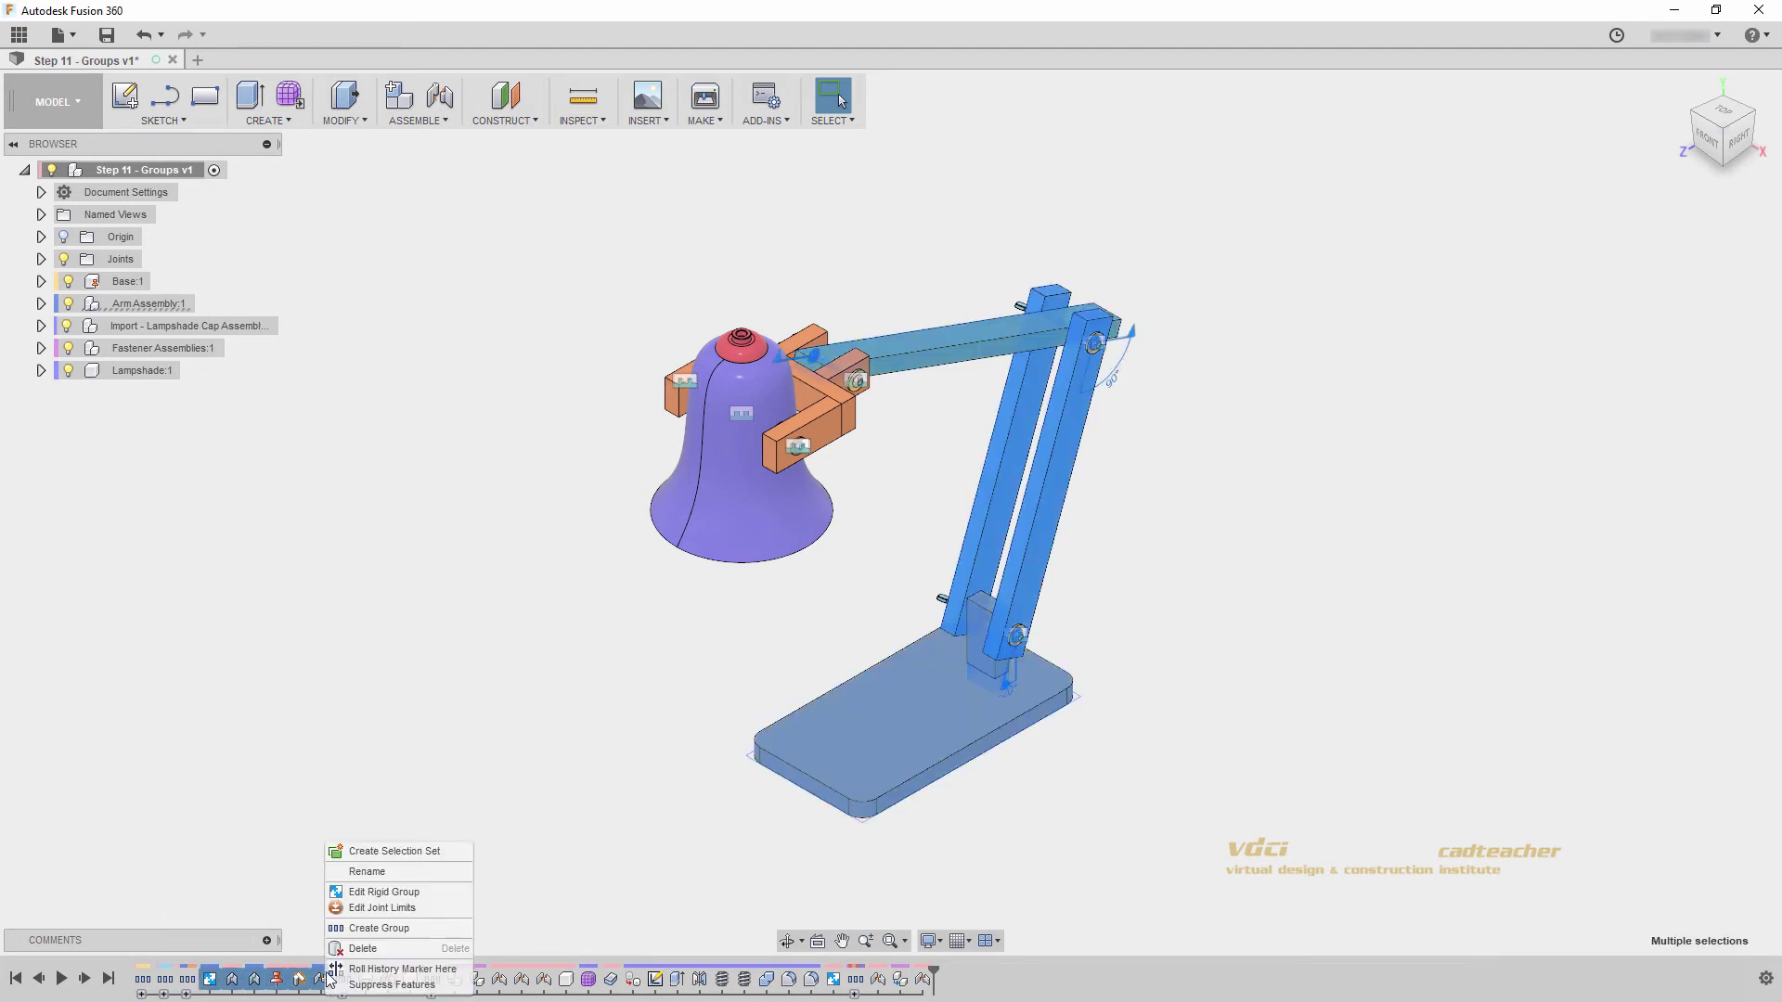
left_click(354, 932)
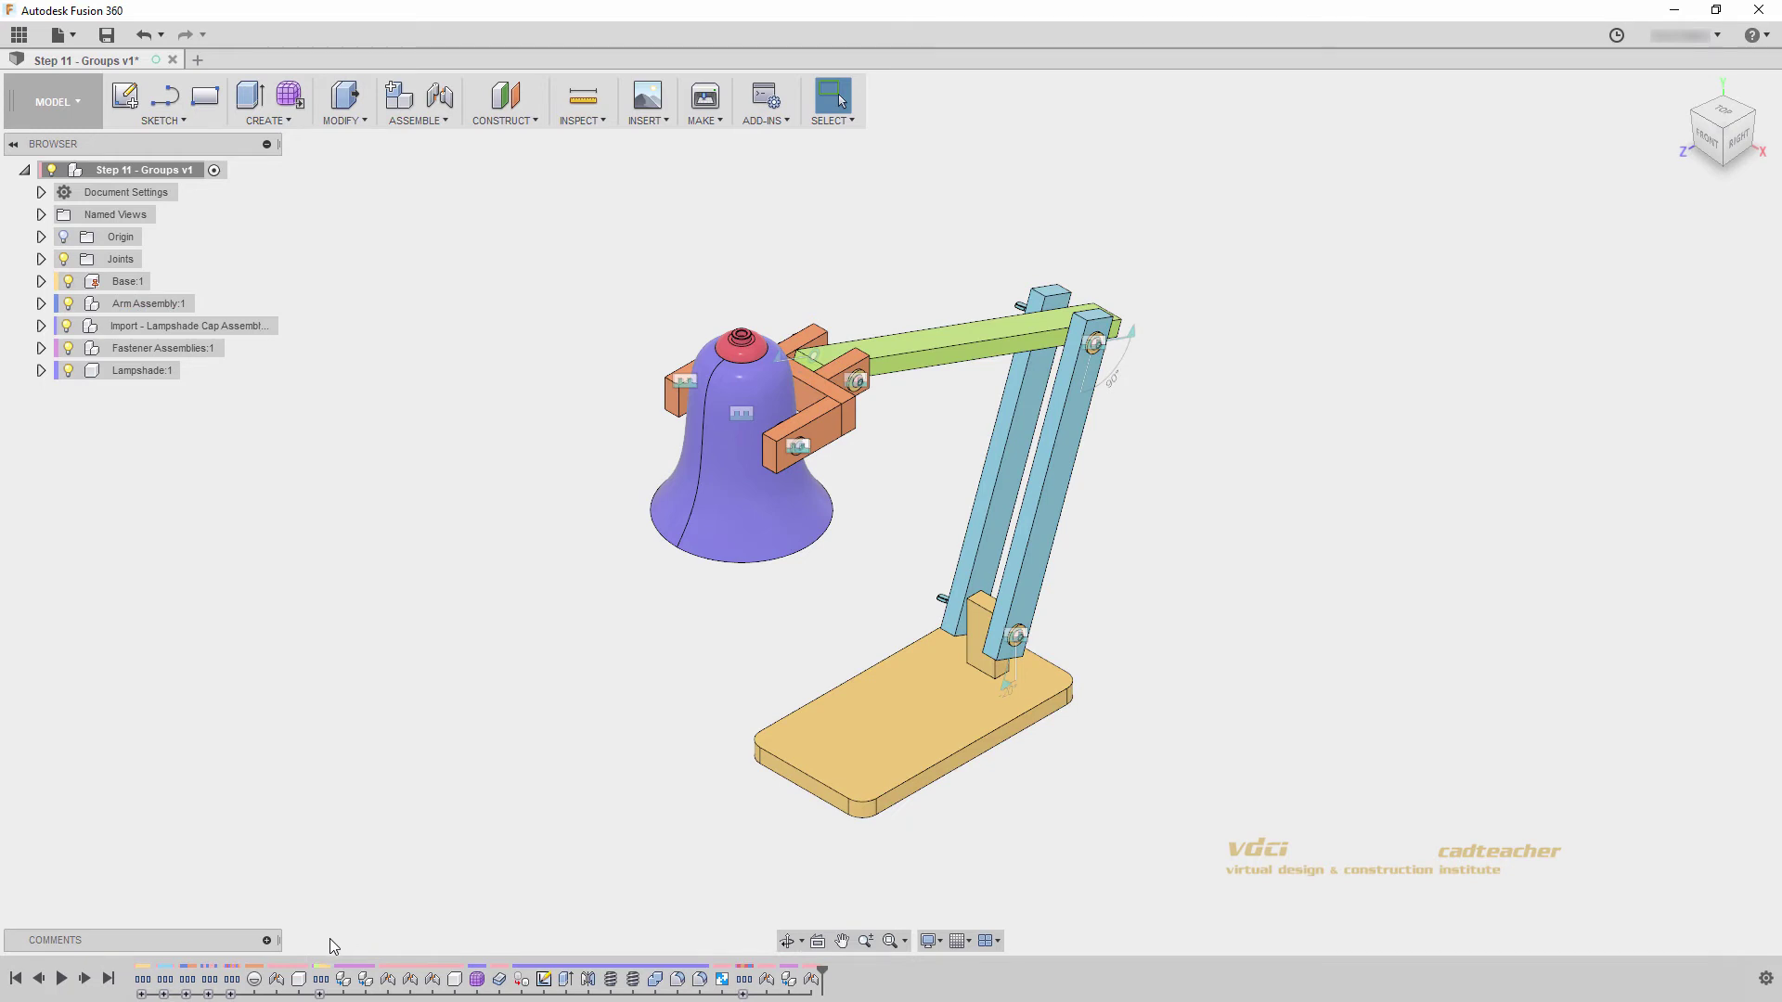
- Expand Group4 and group its three Fastener Assemblies features together
left_click(232, 984)
left_click(300, 982, "shift")
right_click(300, 982)
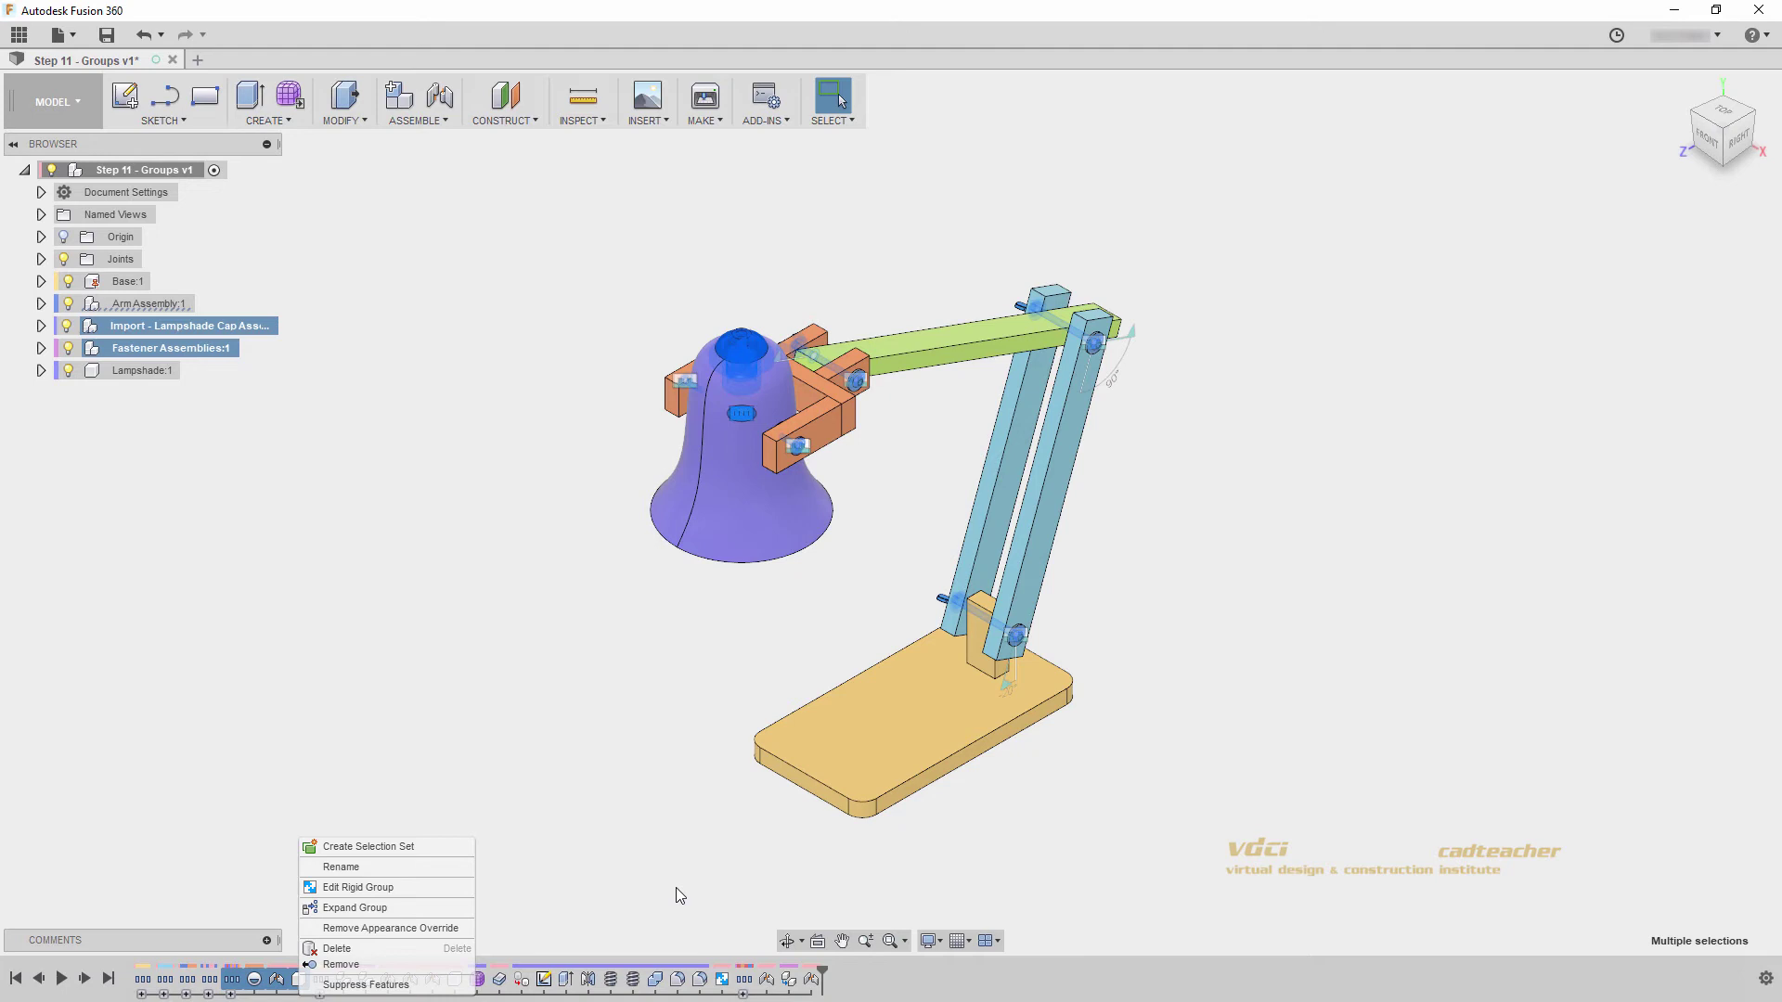
left_click(371, 907)
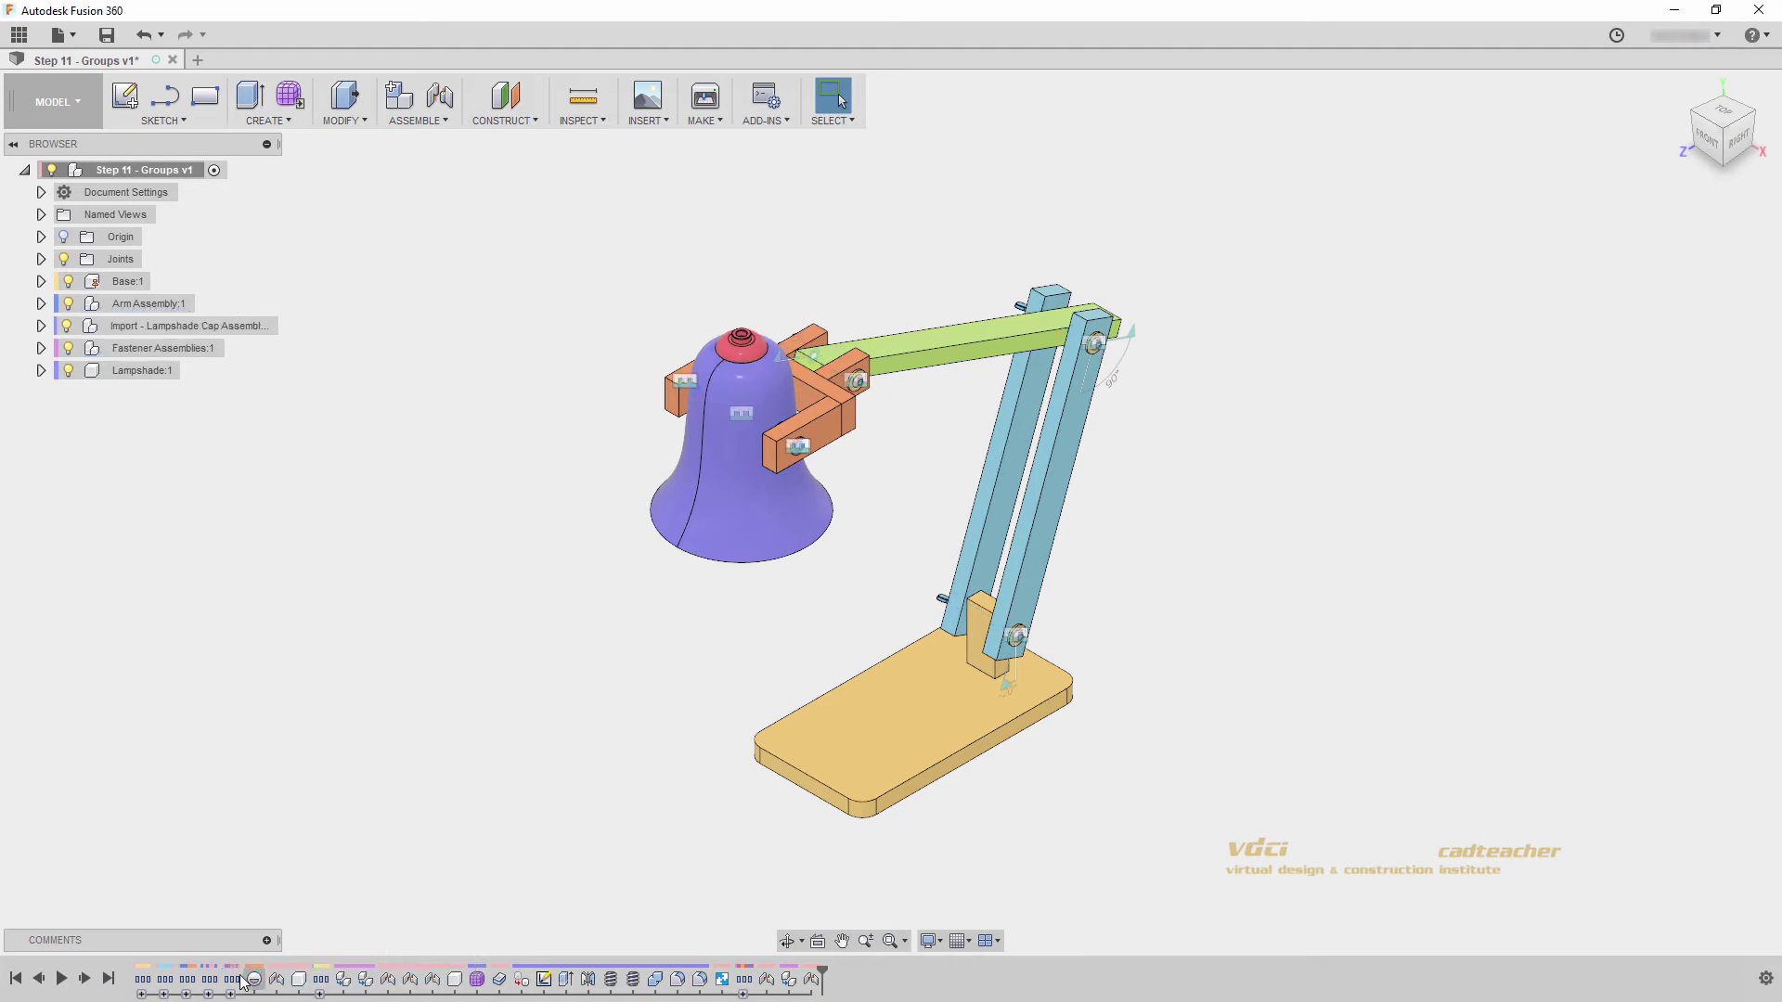
left_click_drag(253, 984, 304, 986)
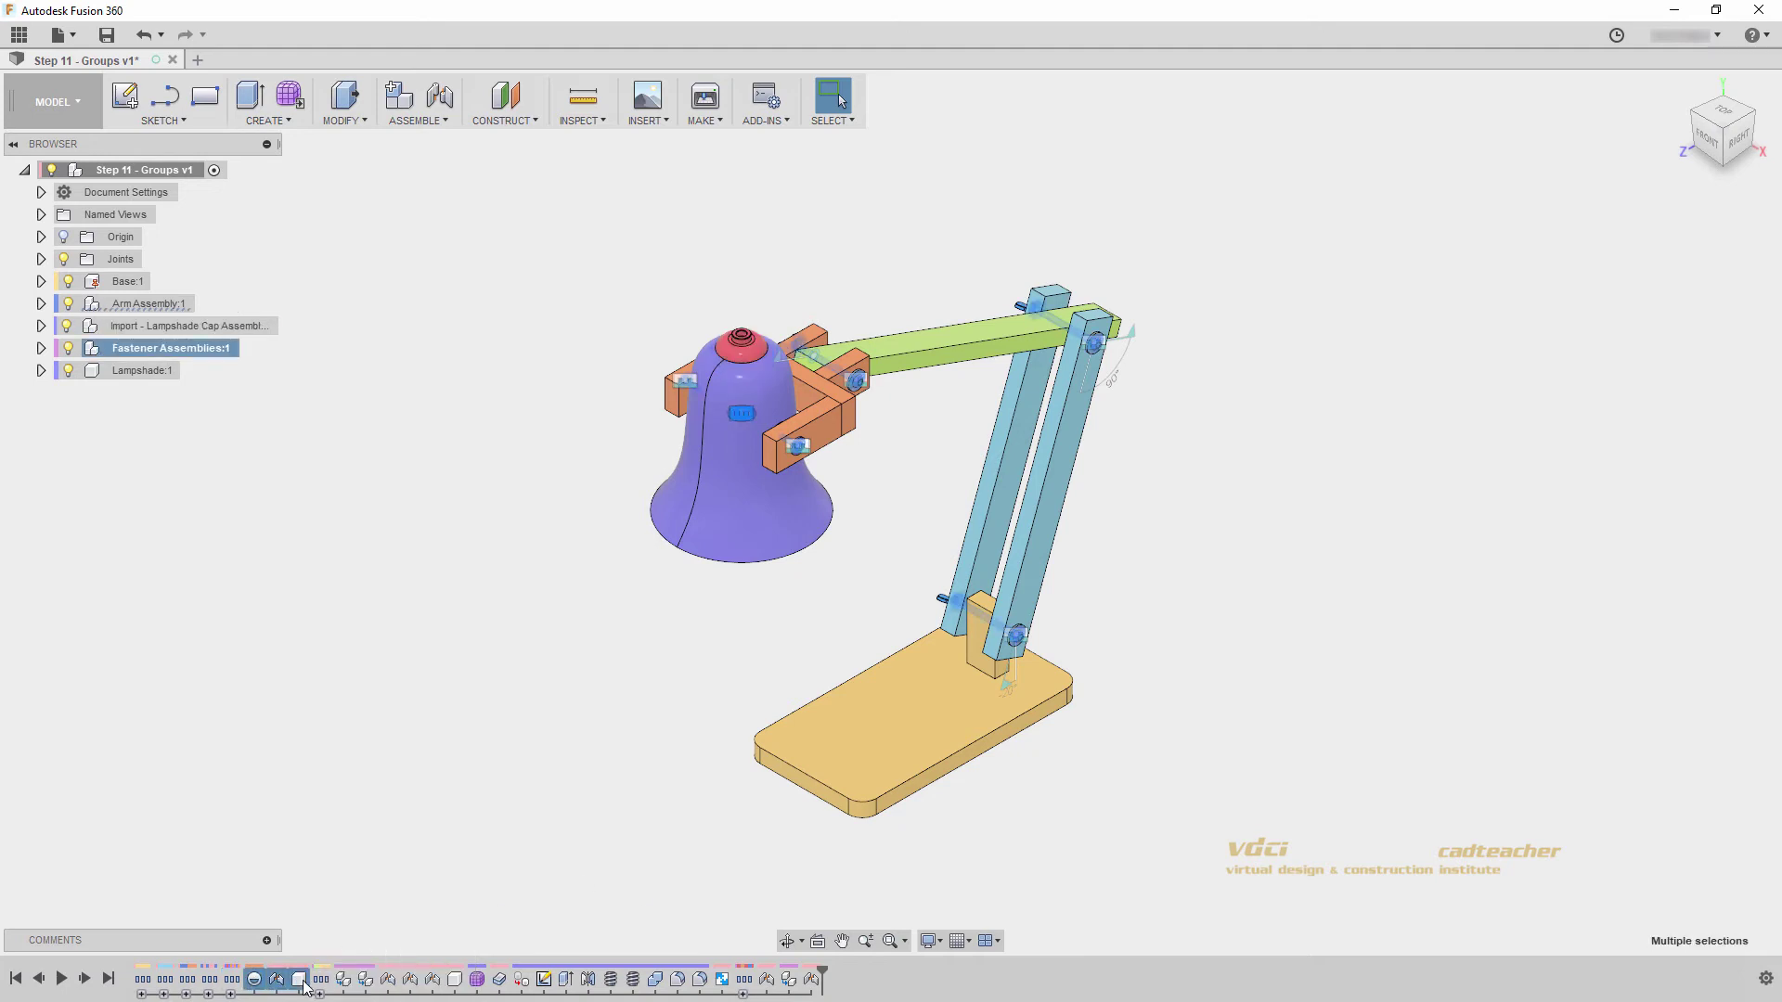
right_click(304, 986)
left_click(315, 927)
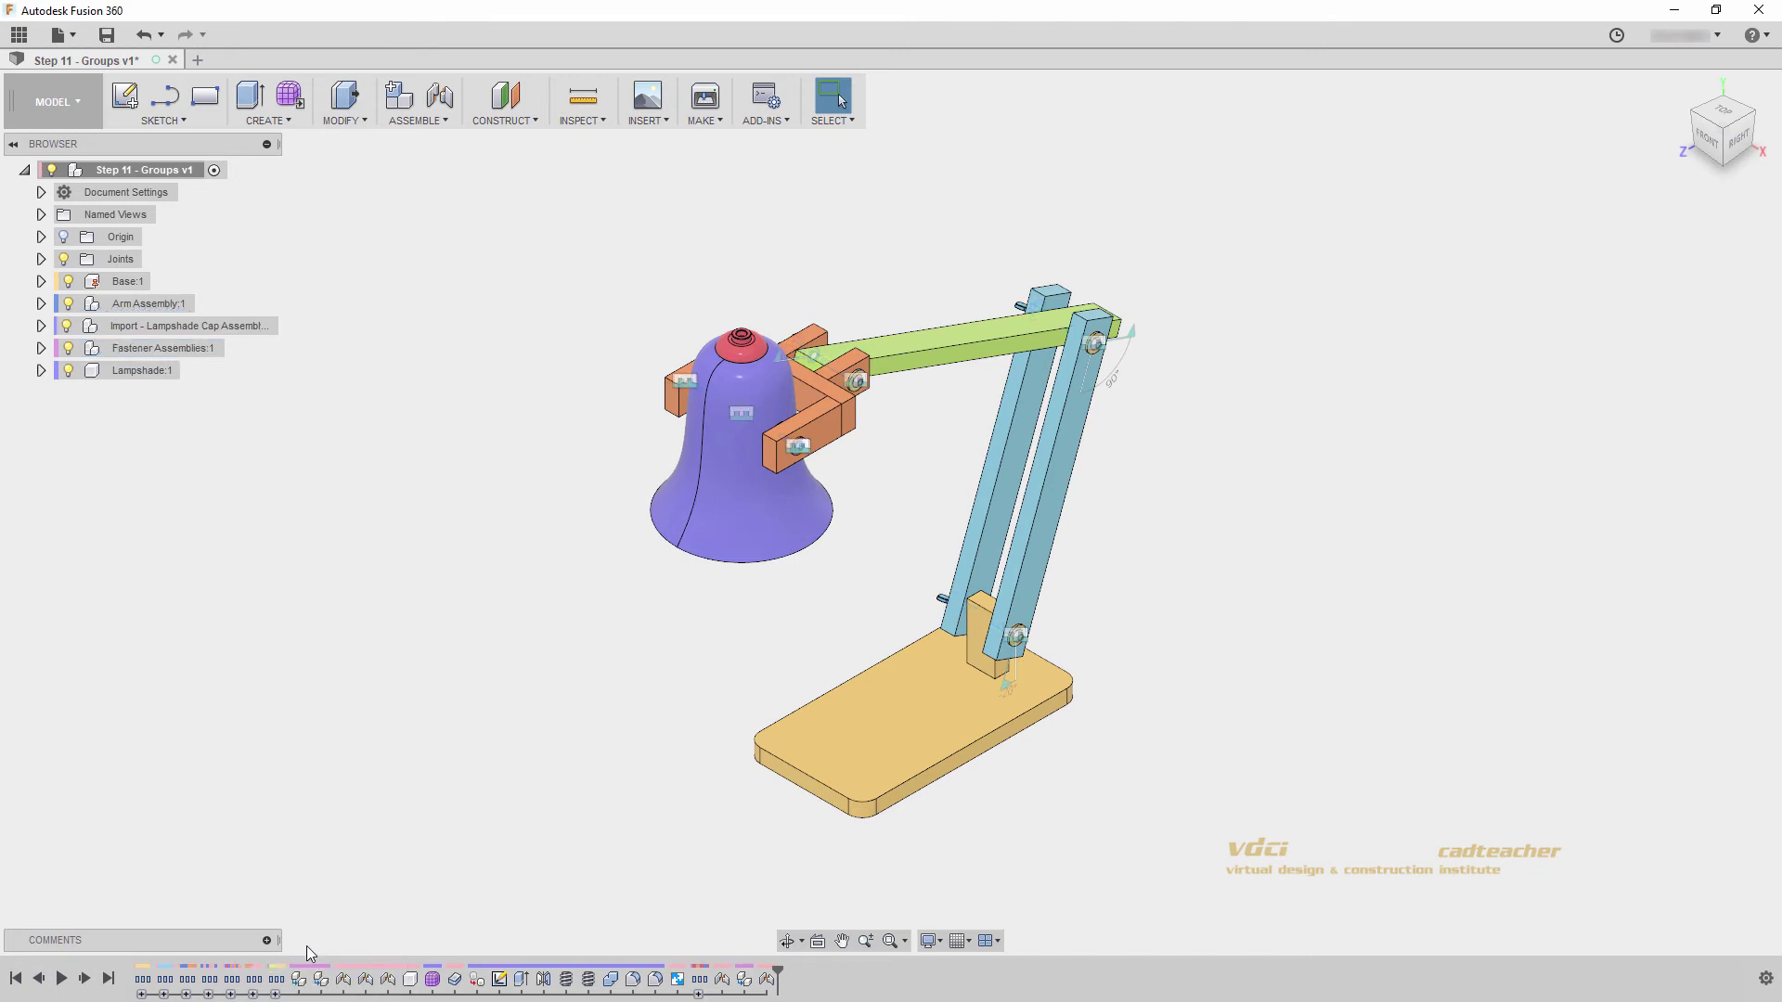
- Group the five features starting at the arm fasteners import
left_click(298, 979)
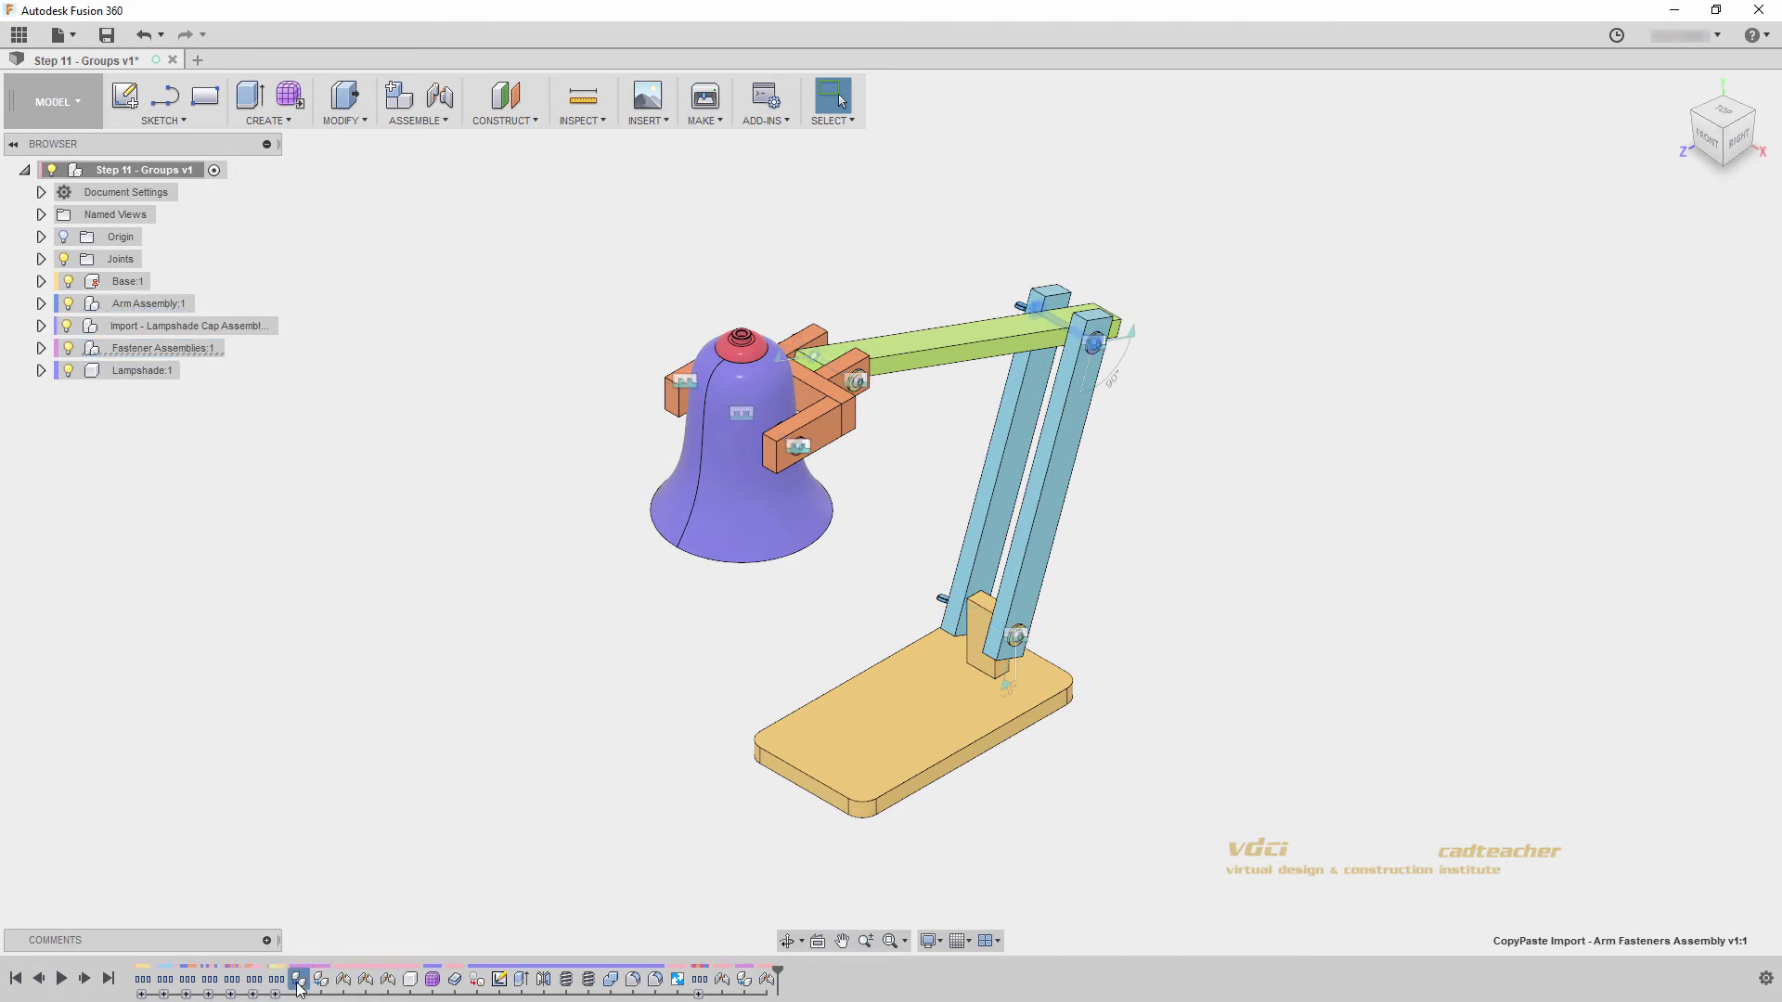
left_click(389, 981, "shift")
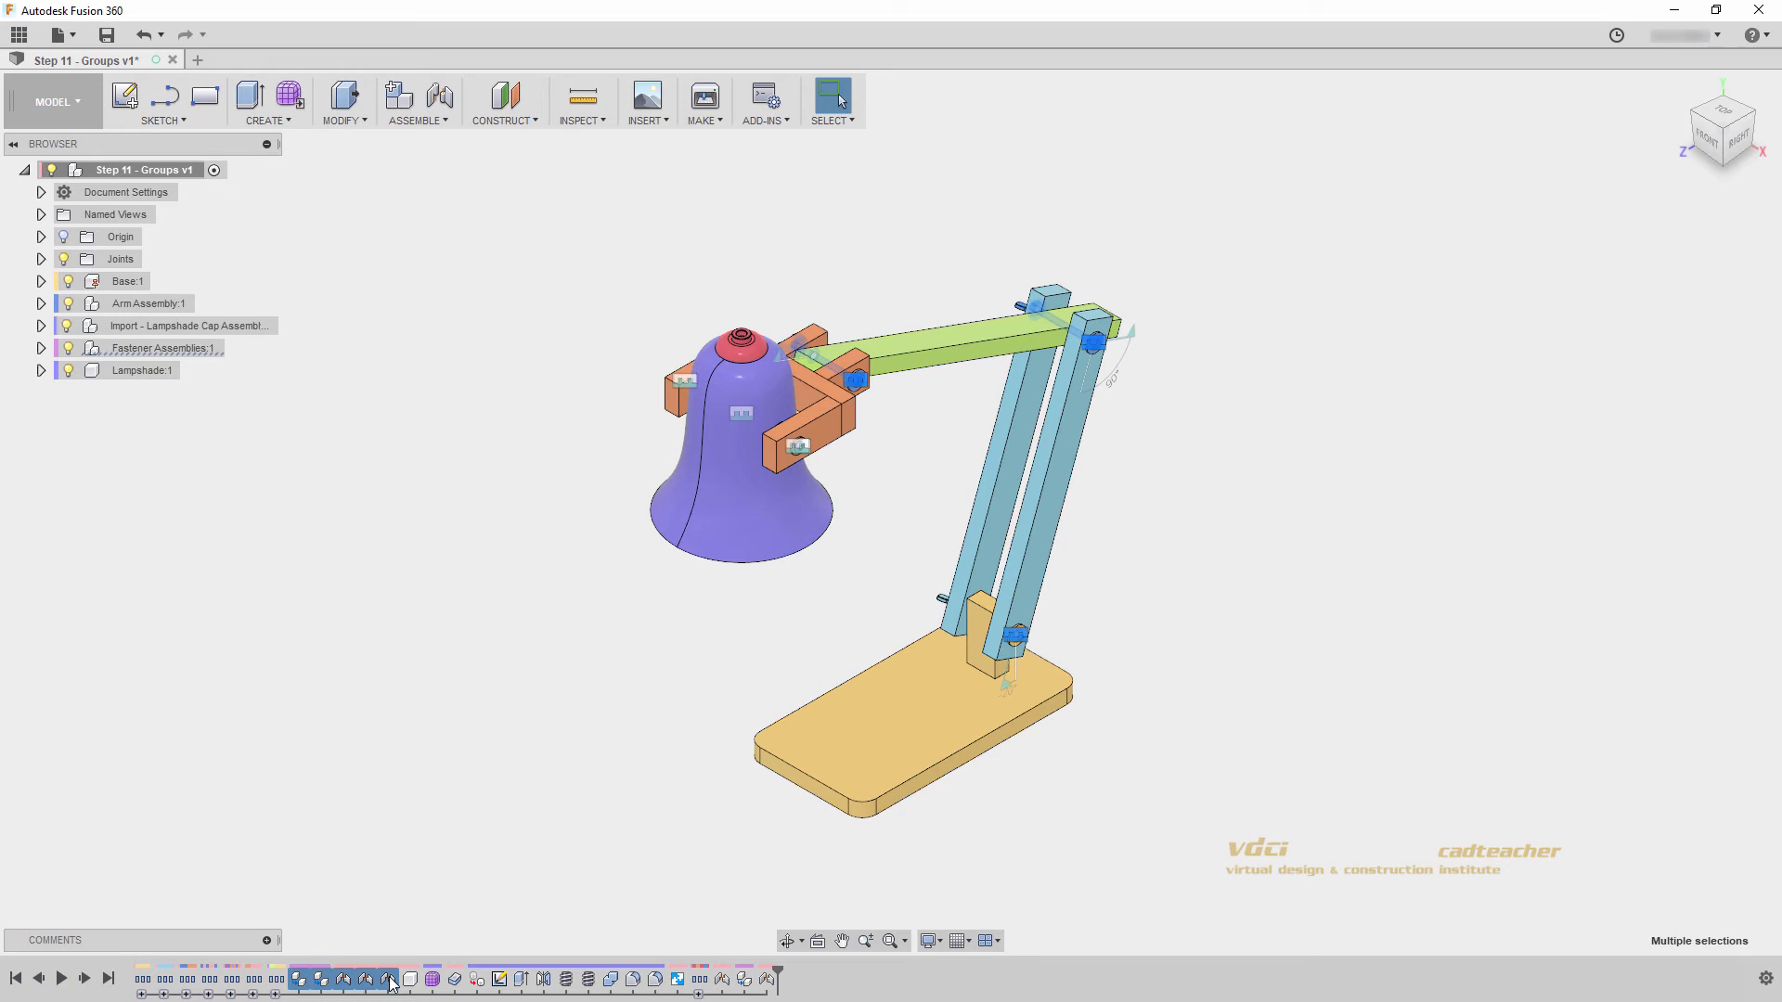
right_click(391, 984)
left_click(402, 921)
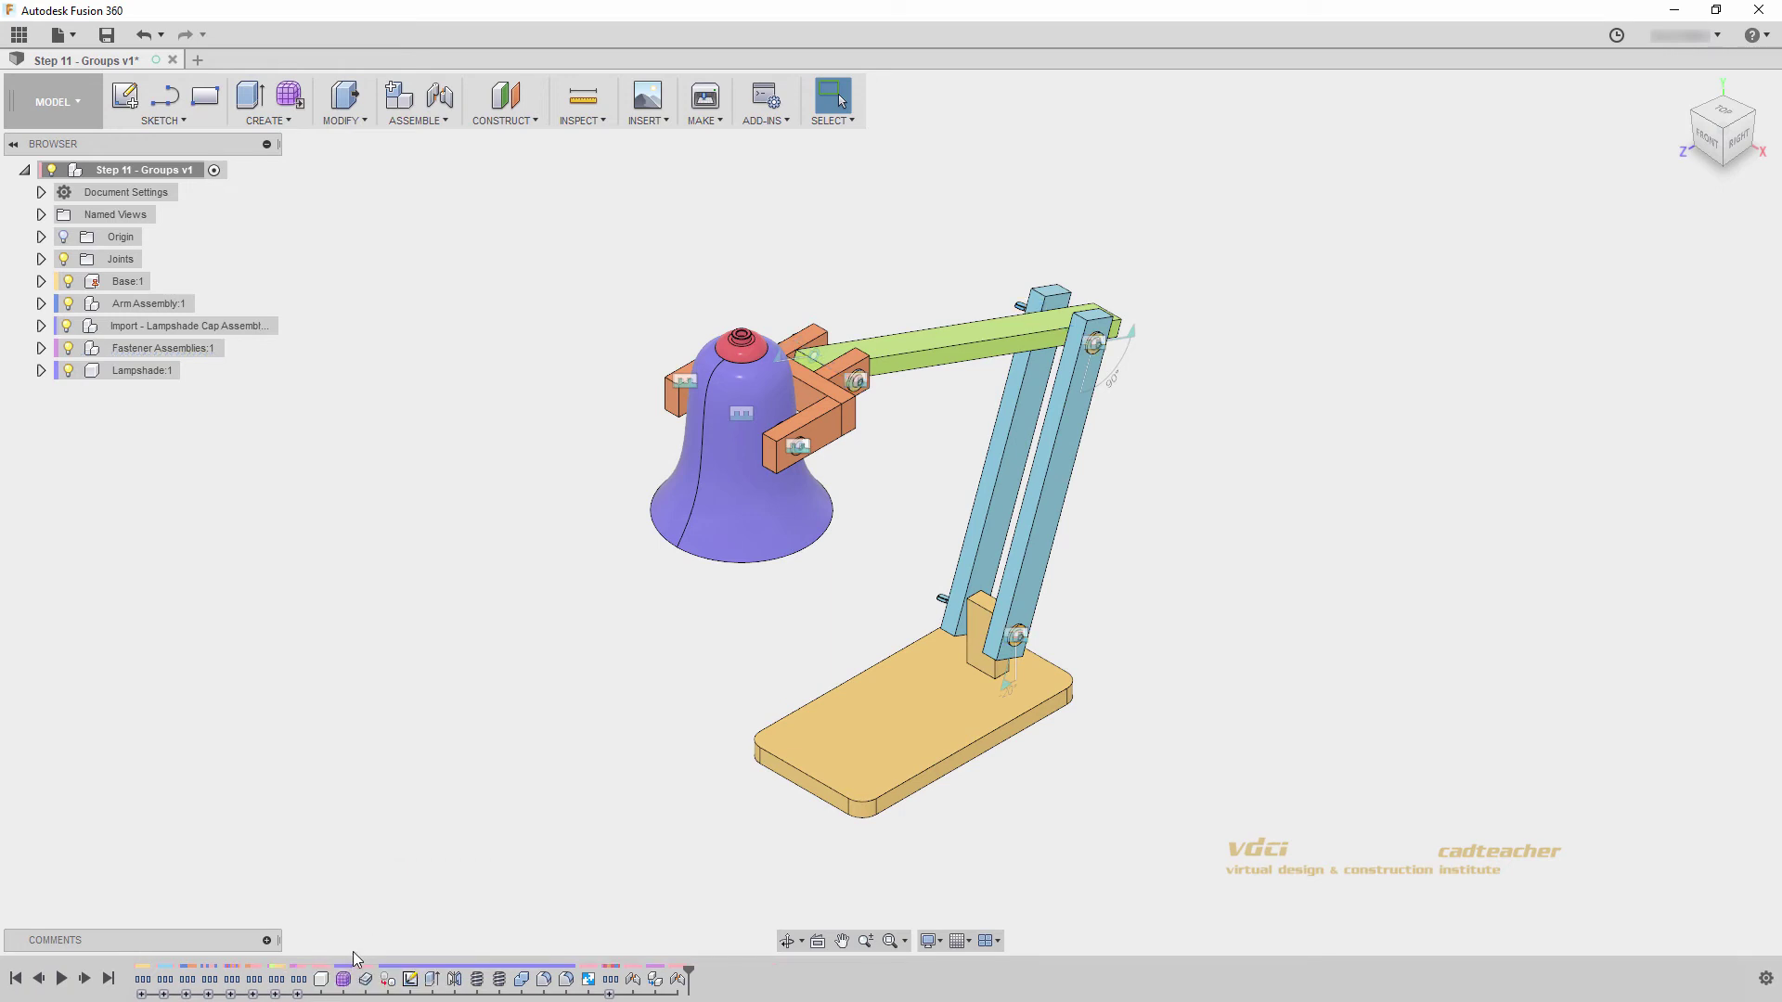
- Group the lampshade feature with the features that follow it
left_click(321, 979)
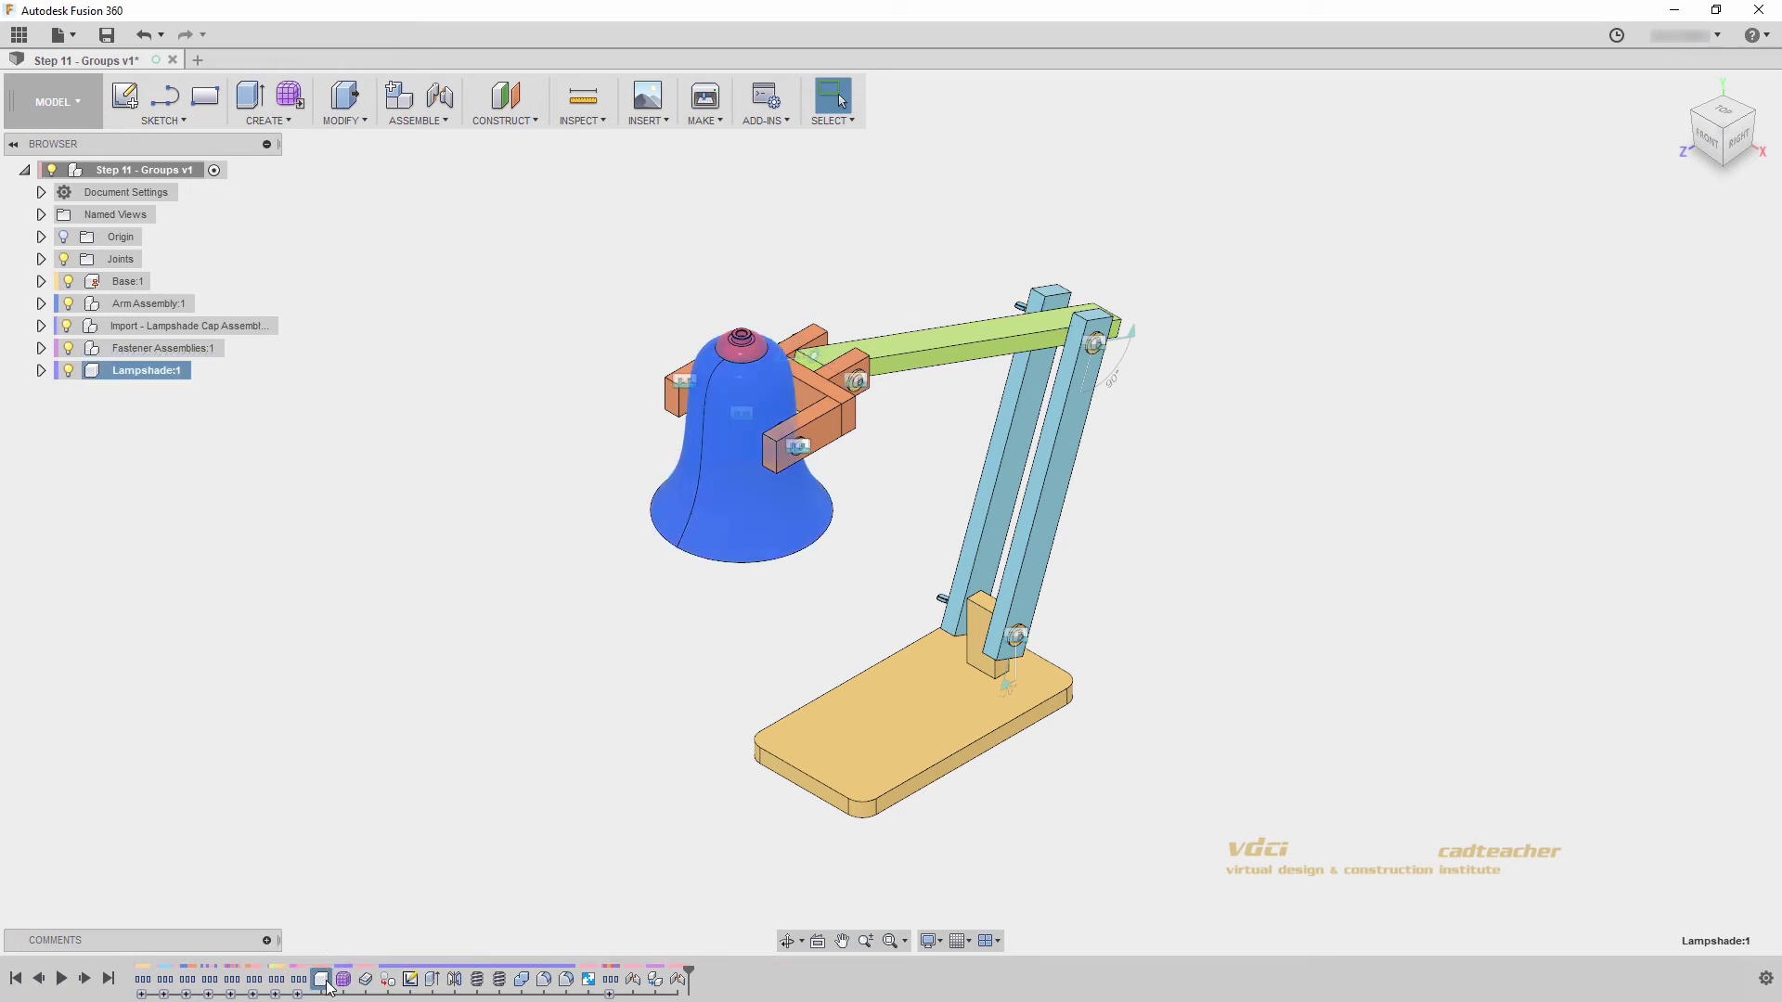
left_click(573, 981, "shift")
right_click(572, 984)
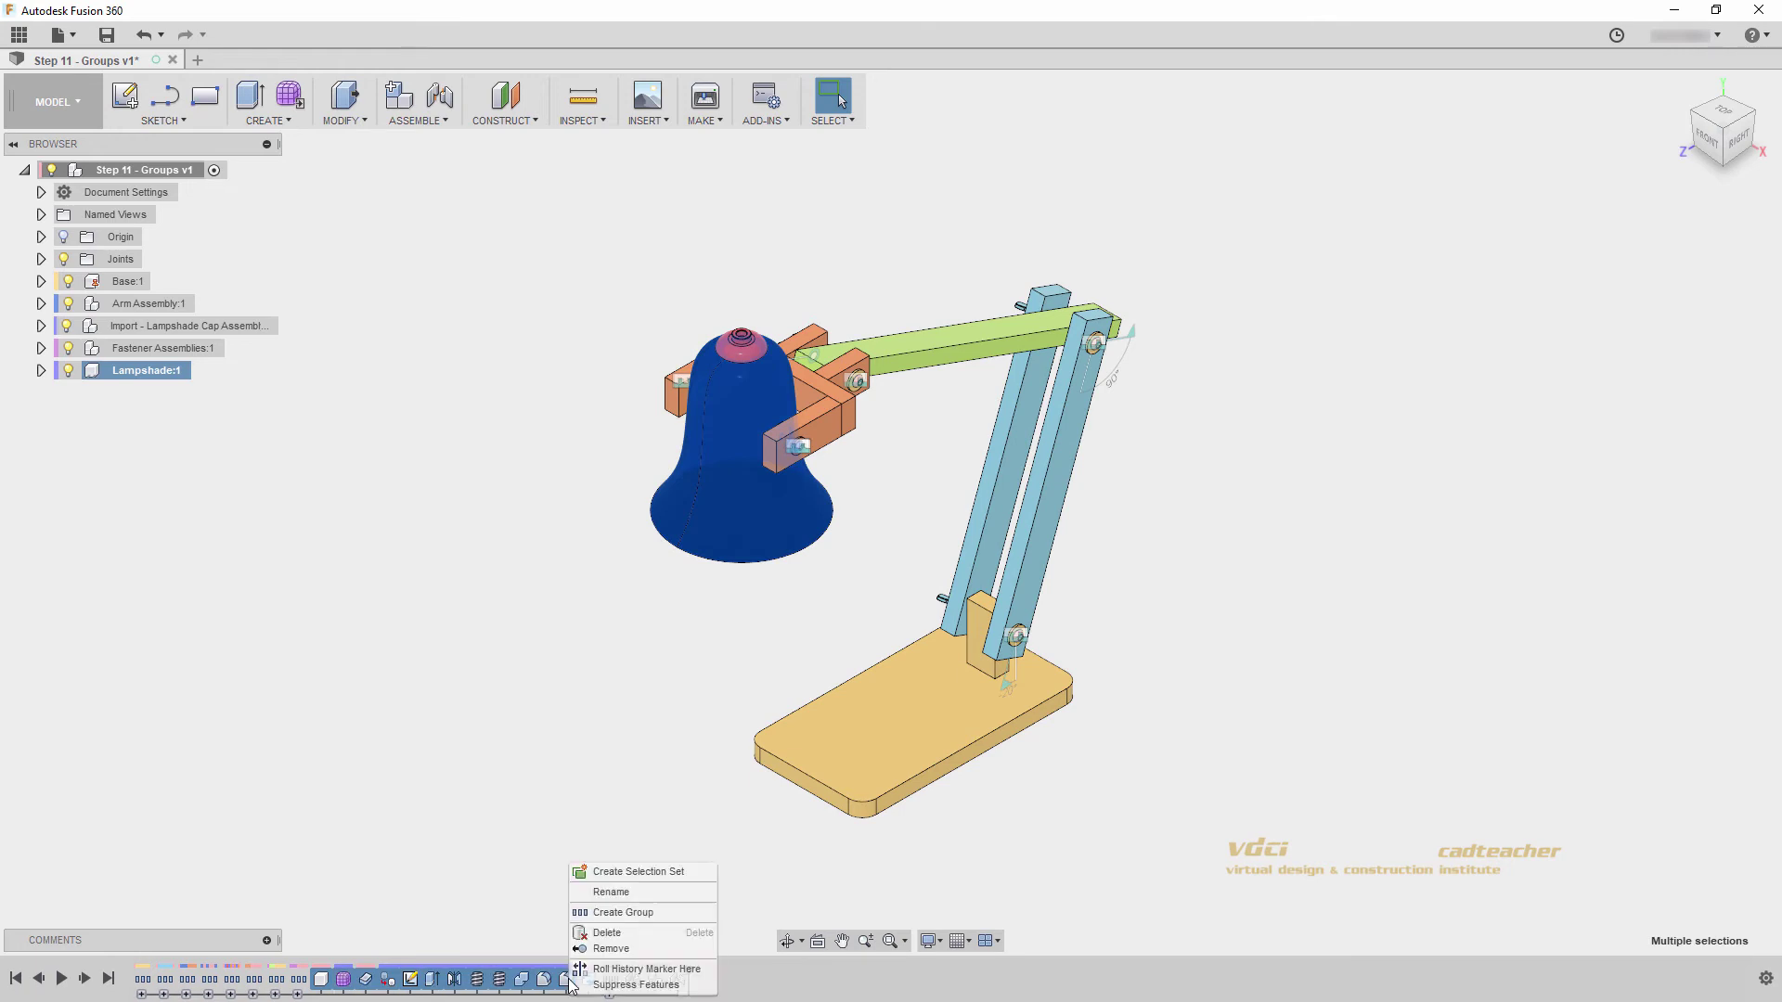
left_click(577, 919)
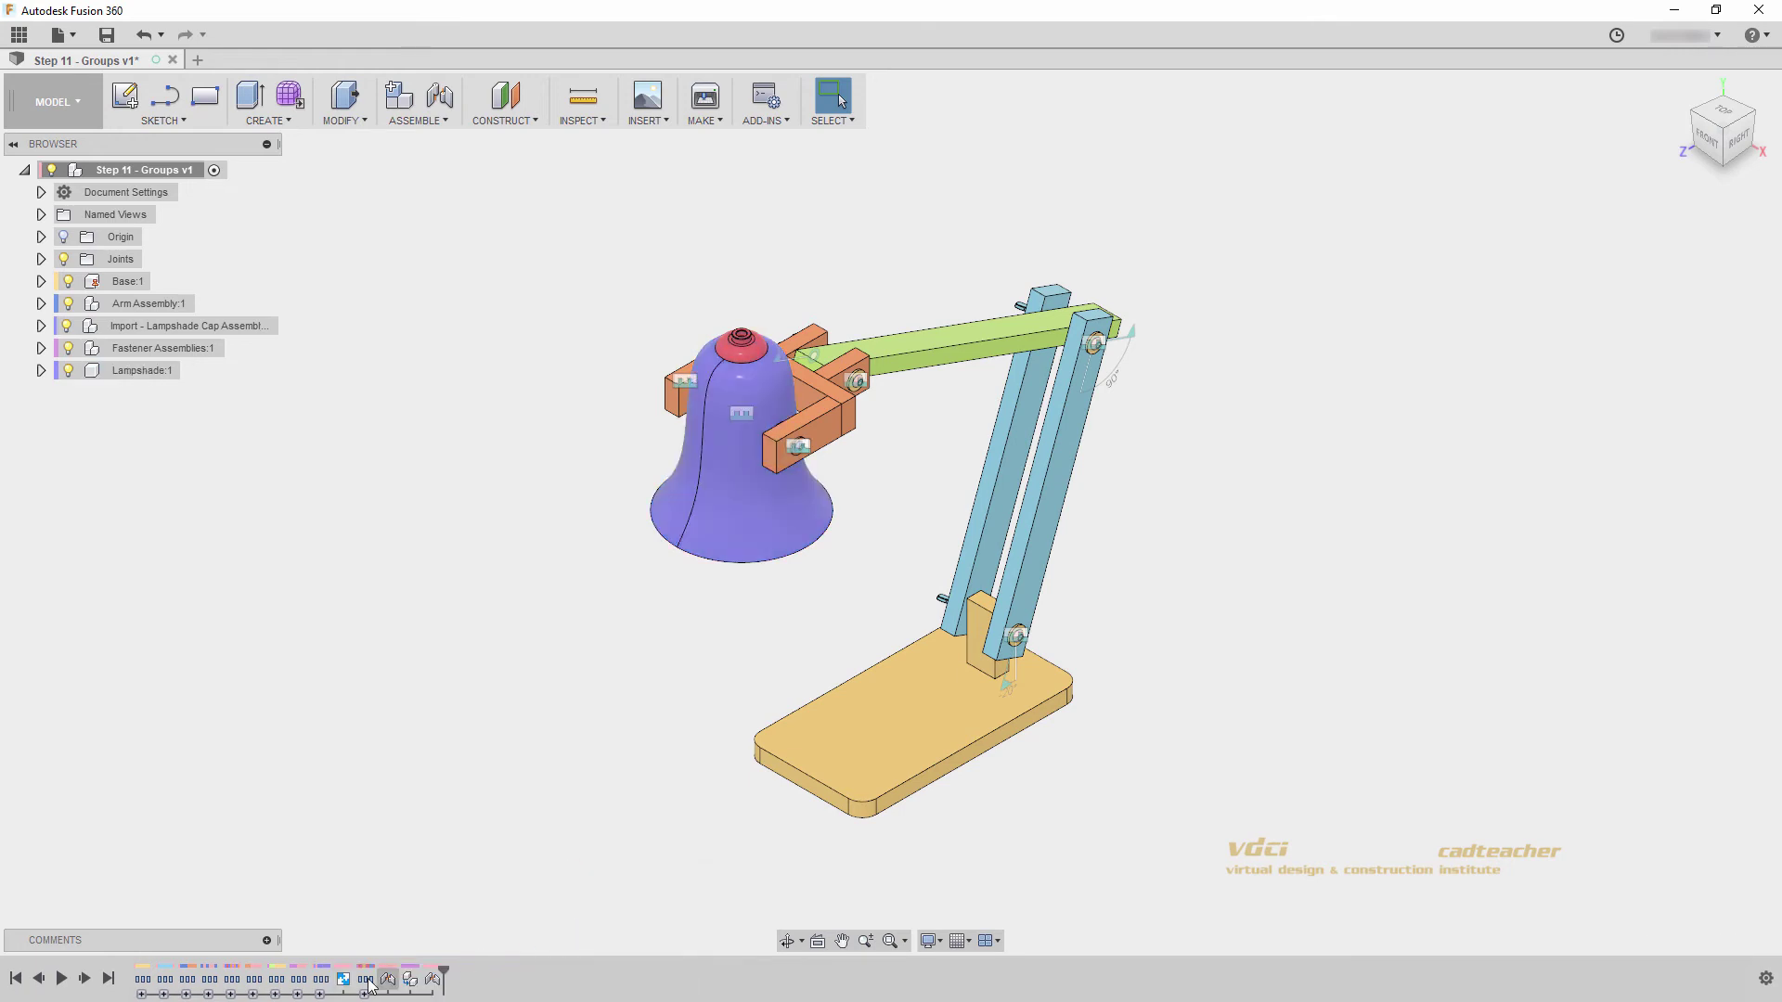
- Delete the last three timeline features and expand the remaining group
left_click_drag(371, 984, 438, 983)
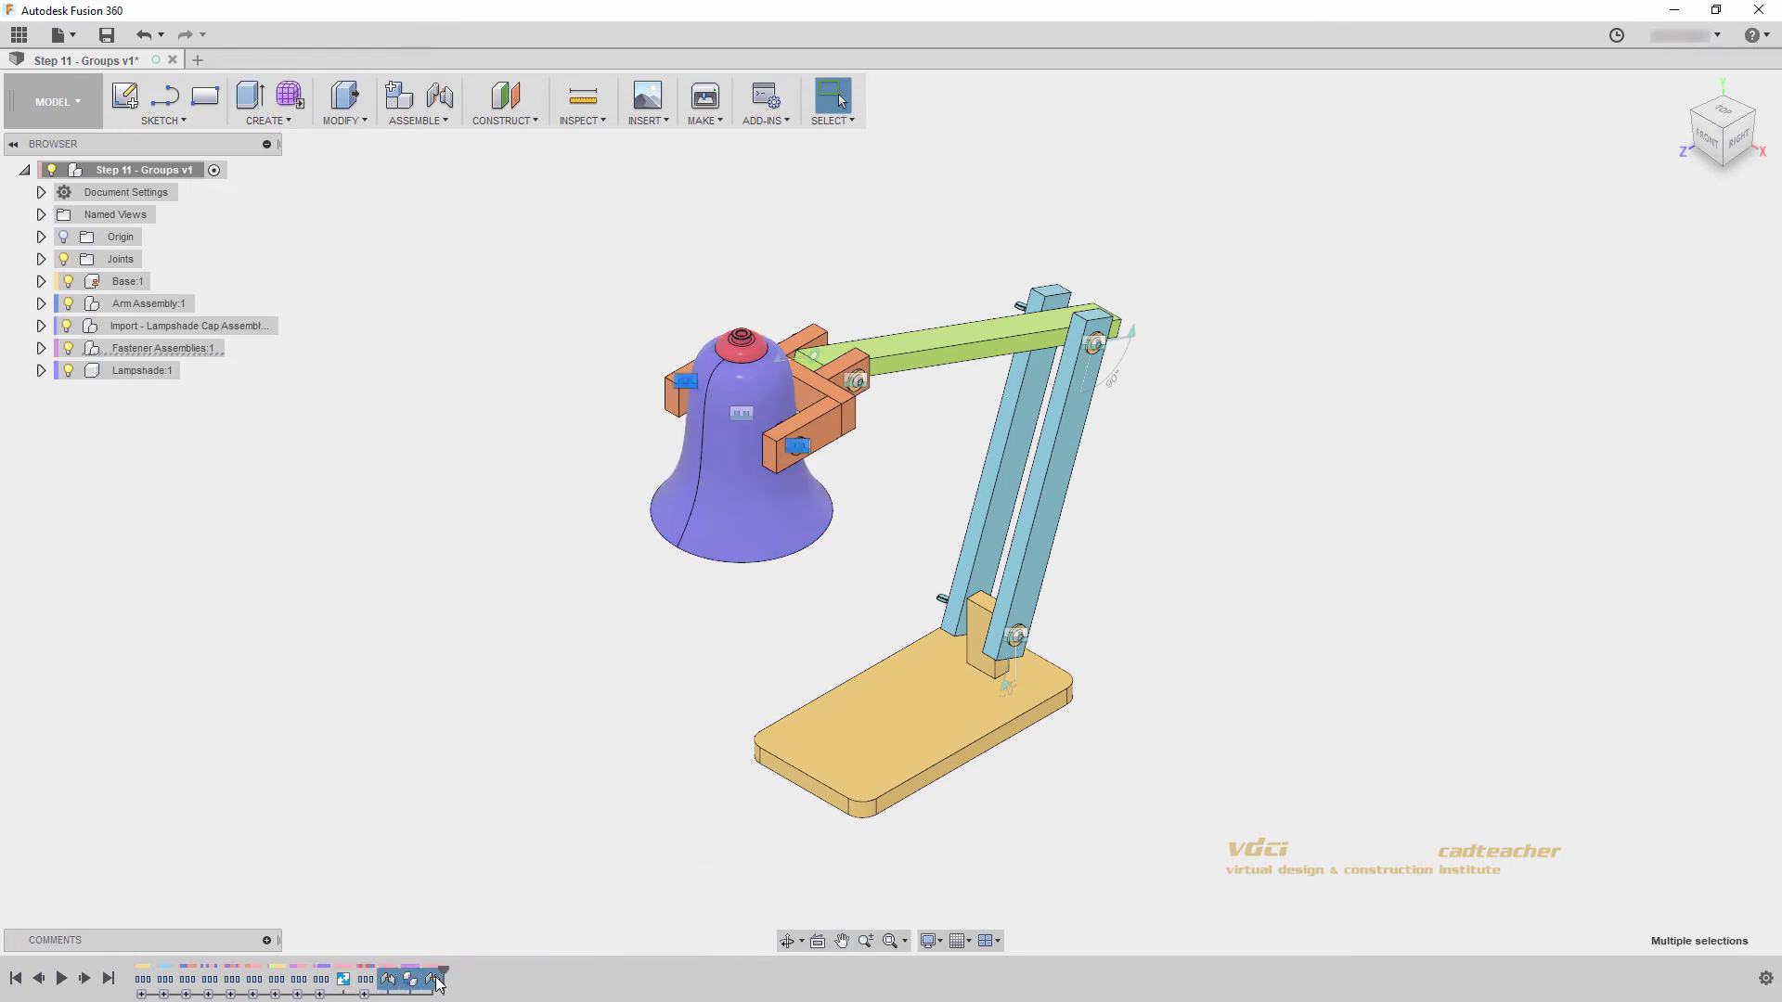
right_click(438, 982)
left_click(454, 950)
left_click(320, 994)
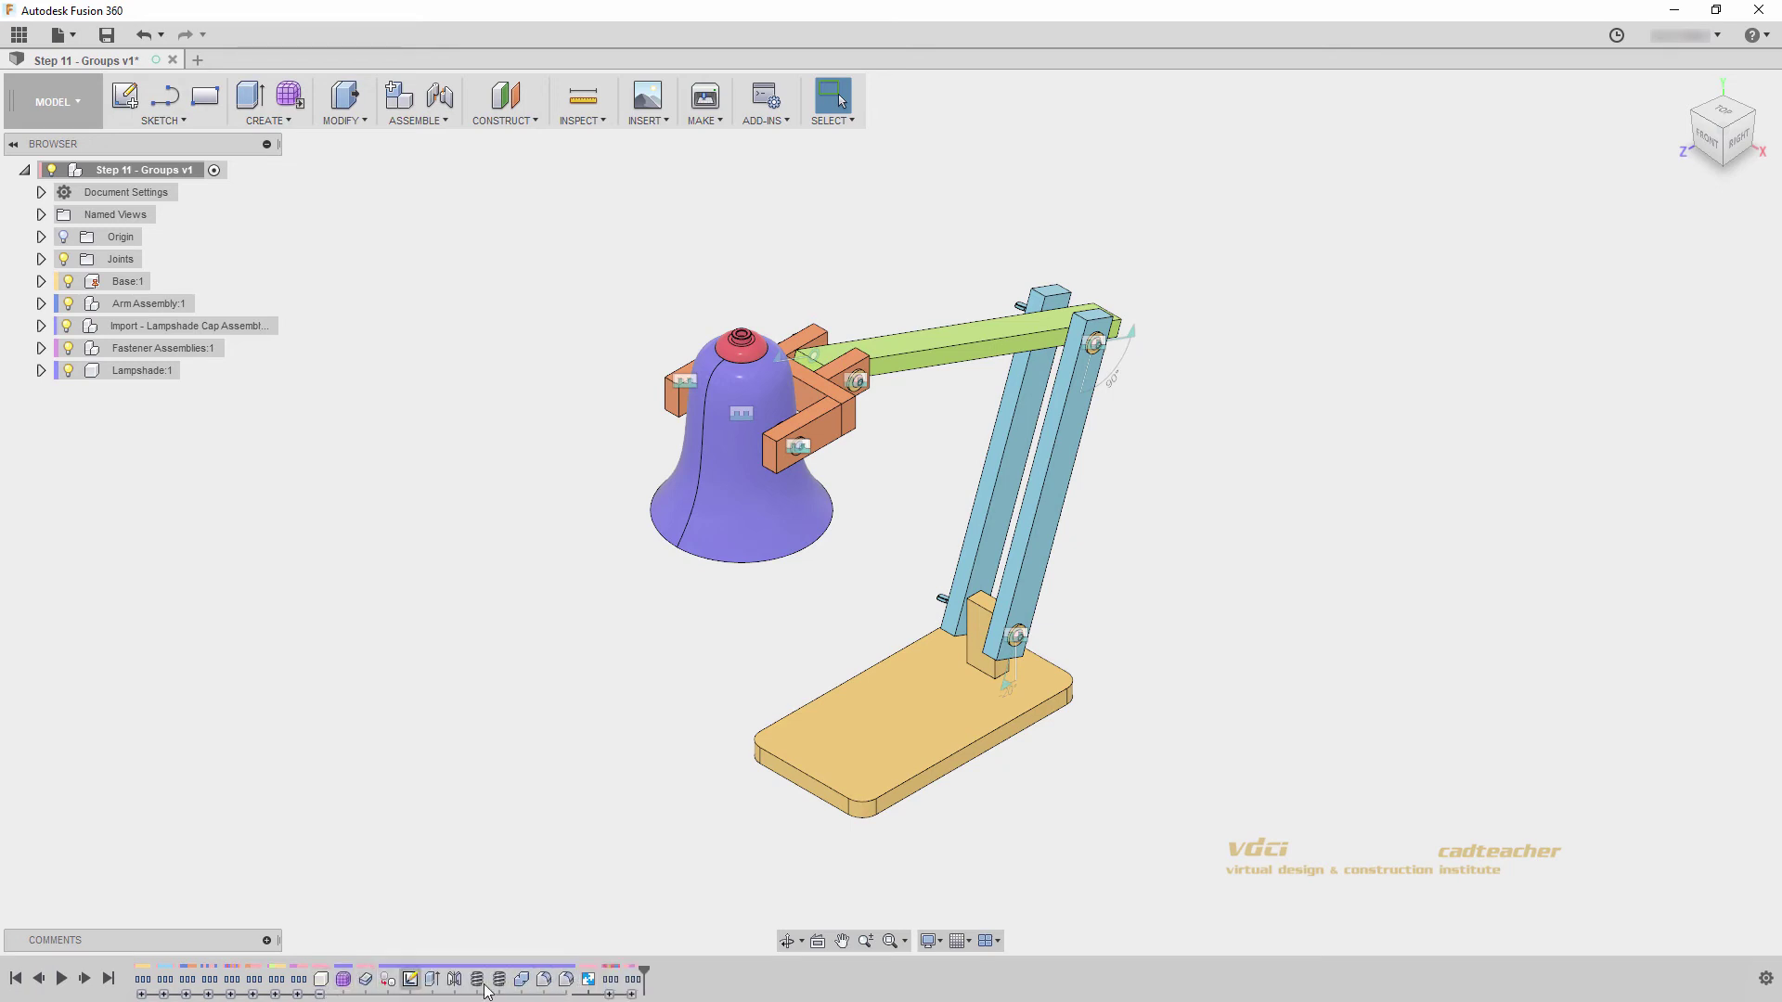
- Delete the timeline group while keeping and expanding its contents
left_click(320, 994)
right_click(321, 982)
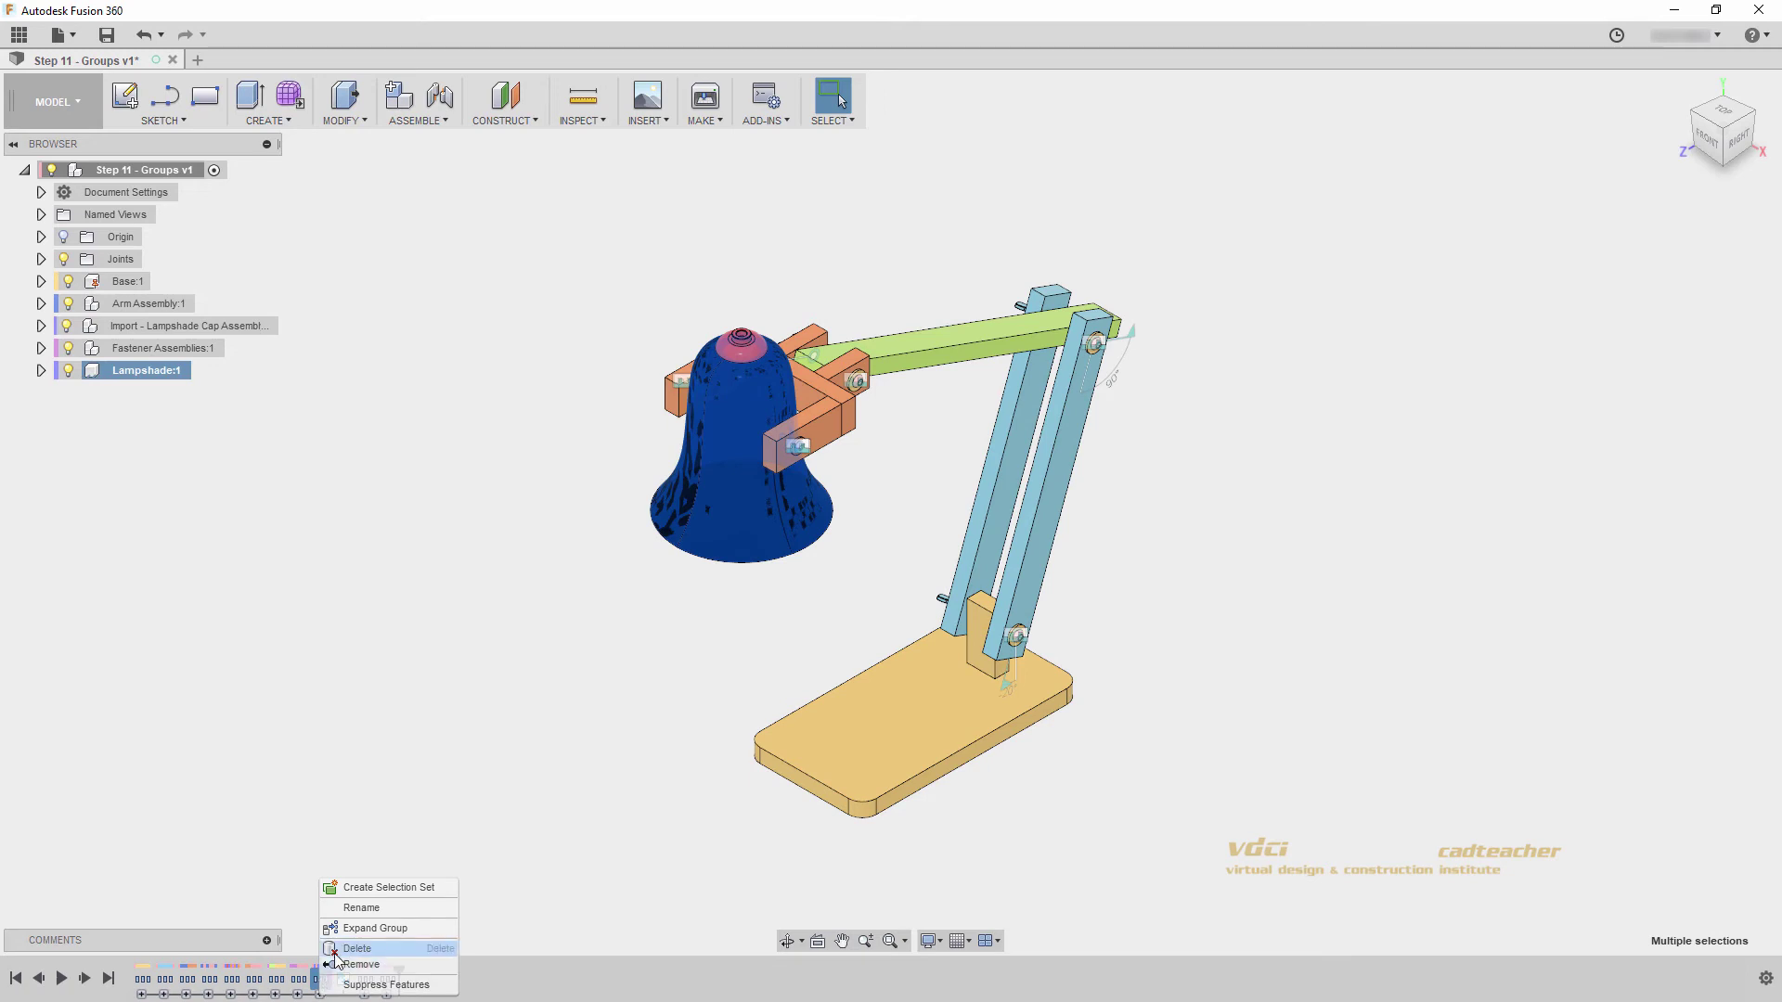
left_click(335, 947)
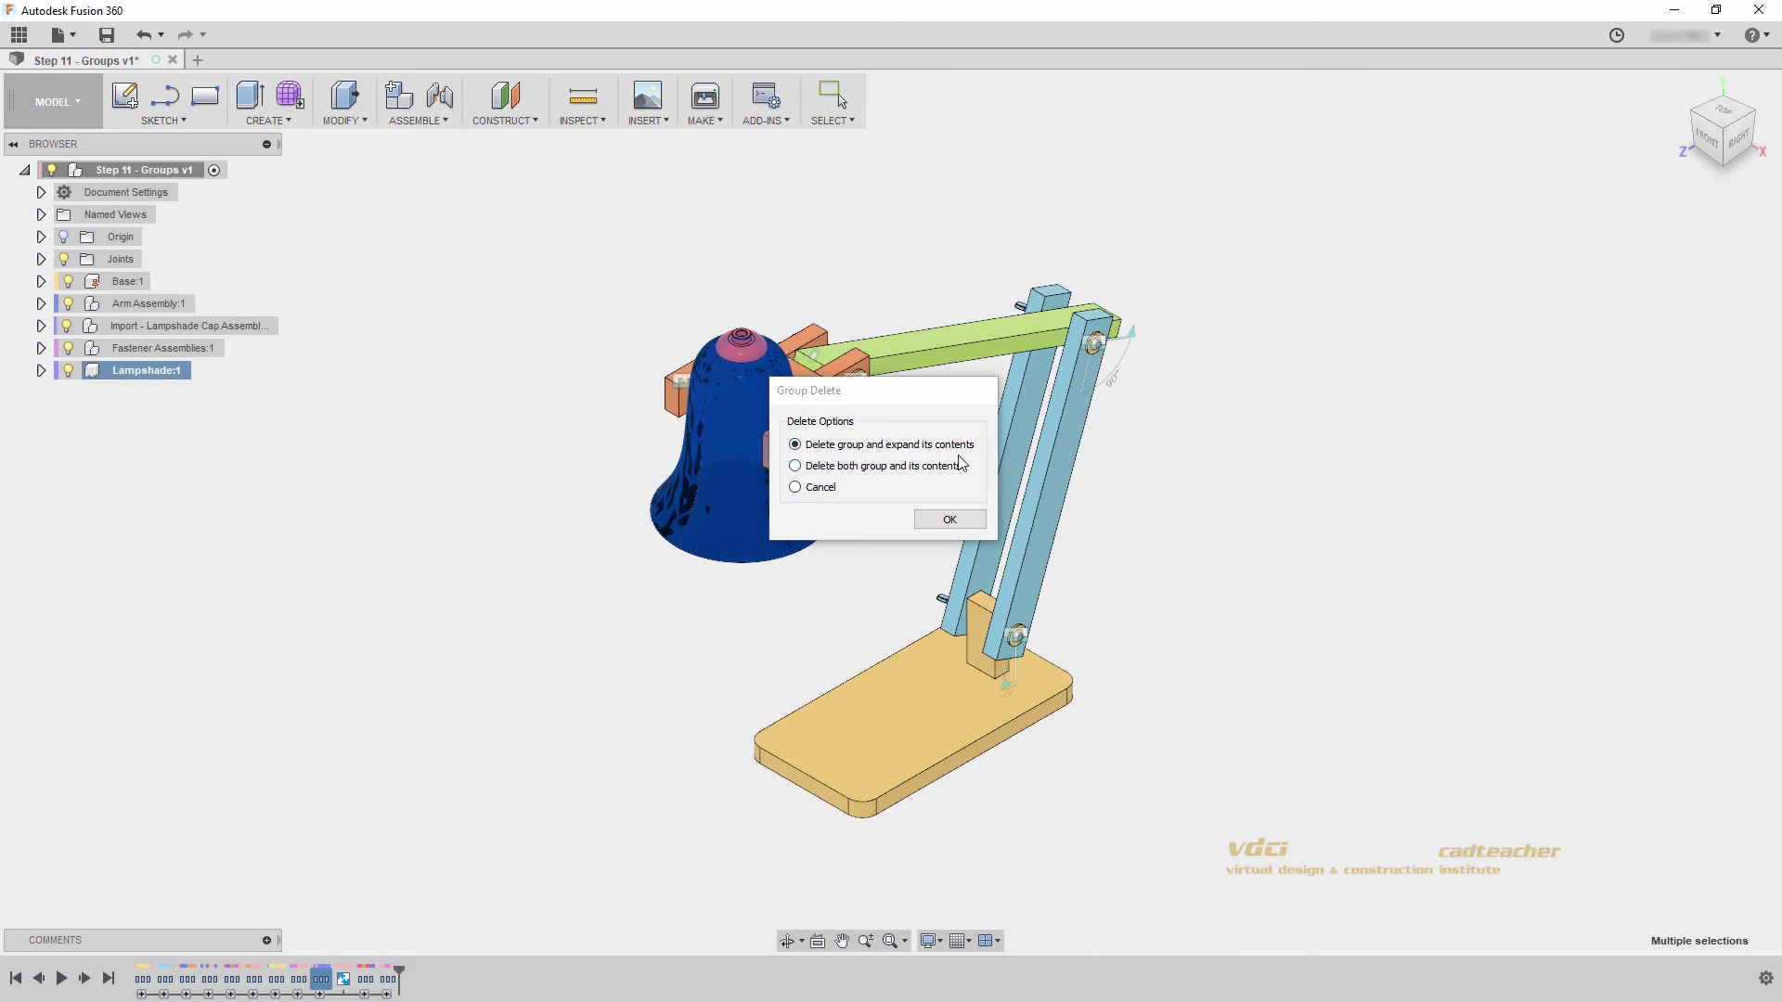
left_click(943, 519)
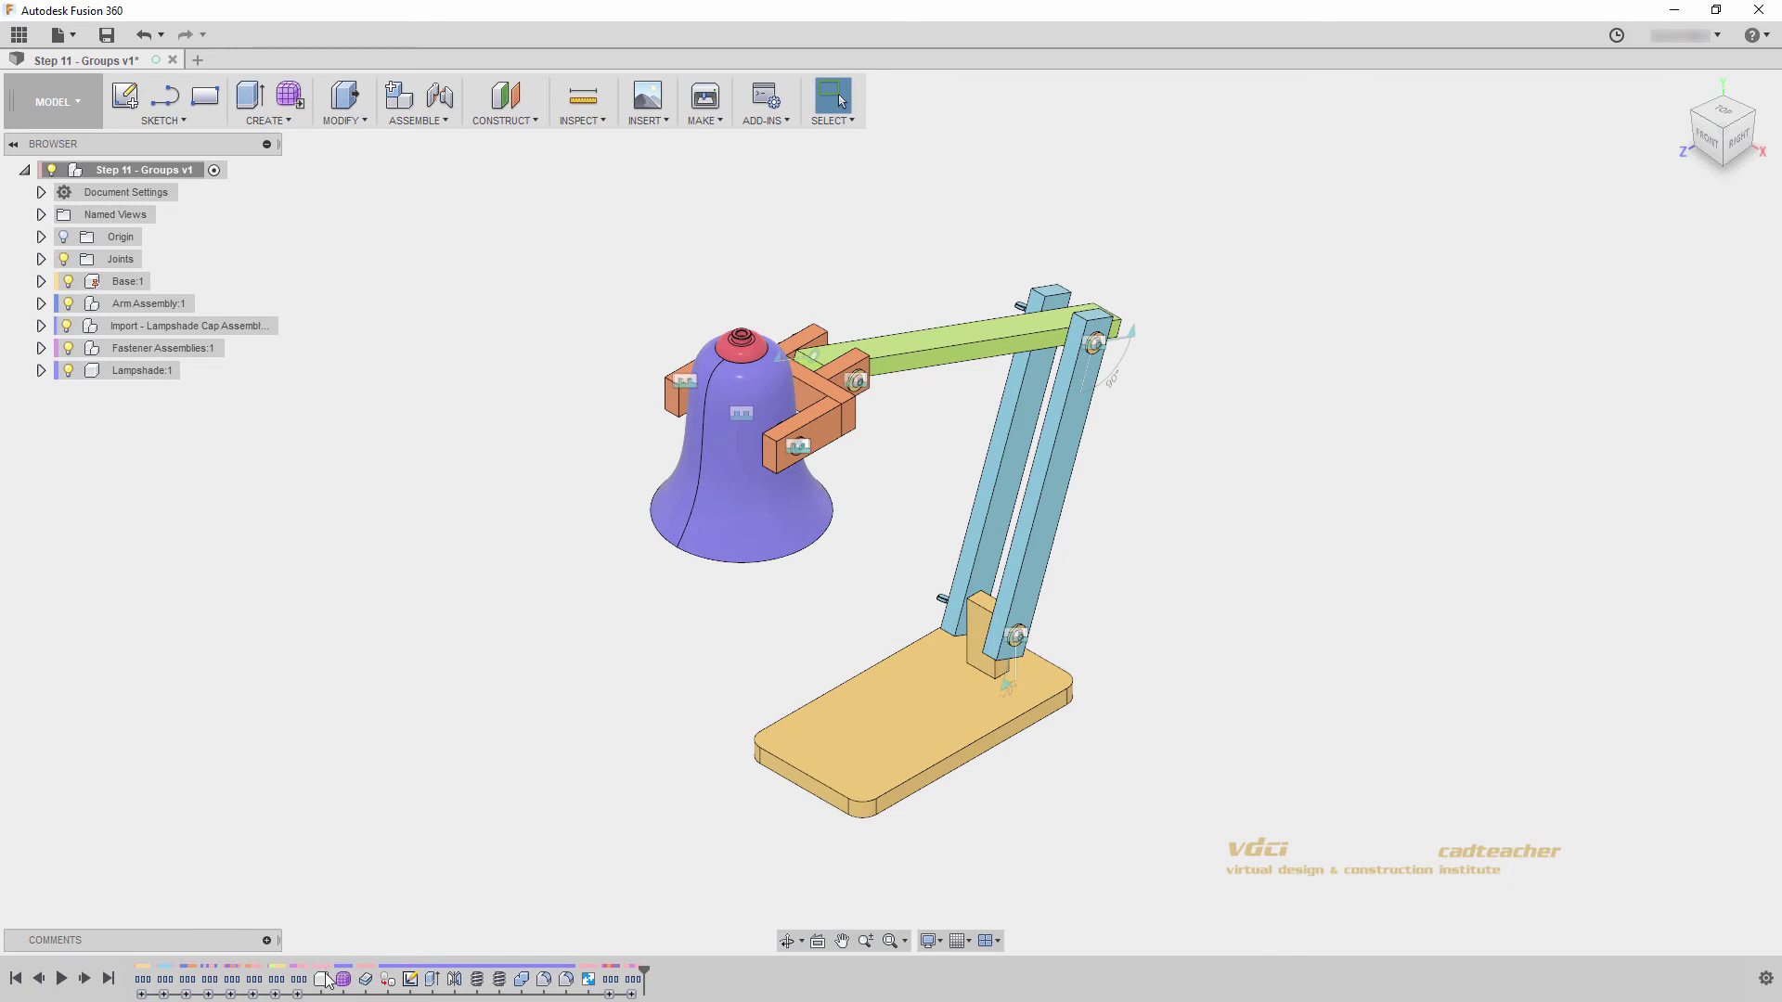
- Regroup that whole feature range into a single collapsed group
left_click(322, 979)
left_click(589, 980, "shift")
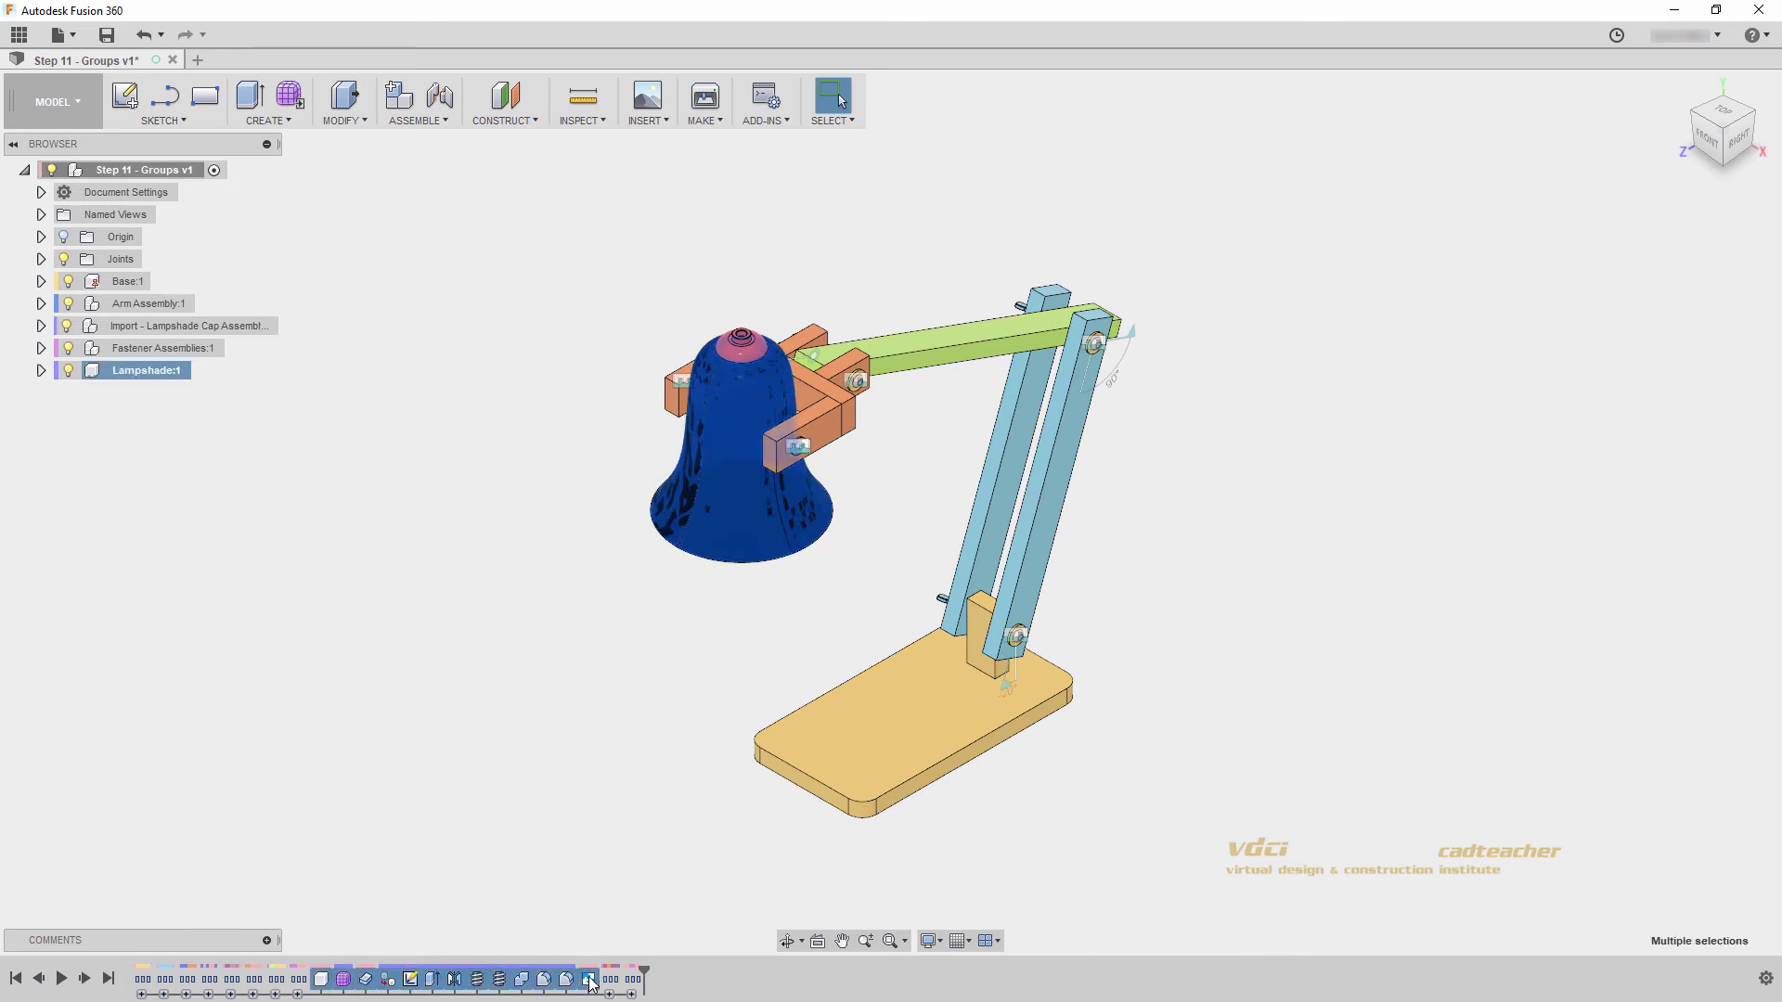
right_click(589, 980)
left_click(605, 914)
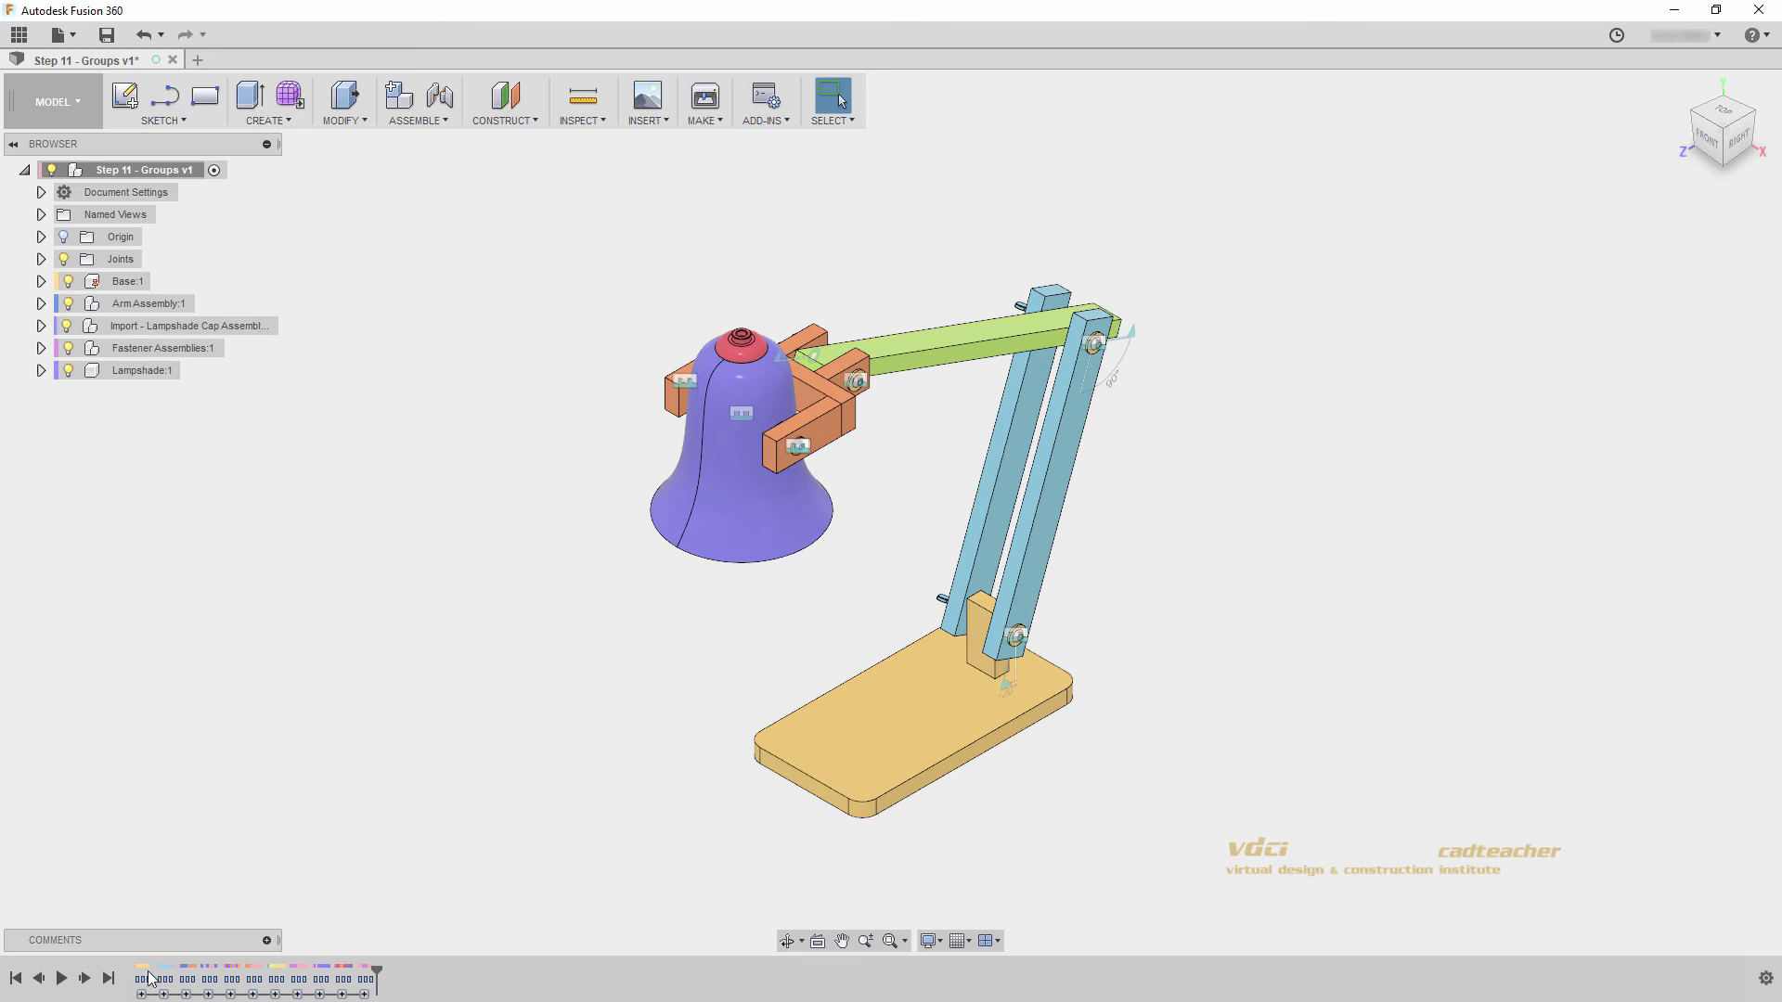
mouse_move(148, 979)
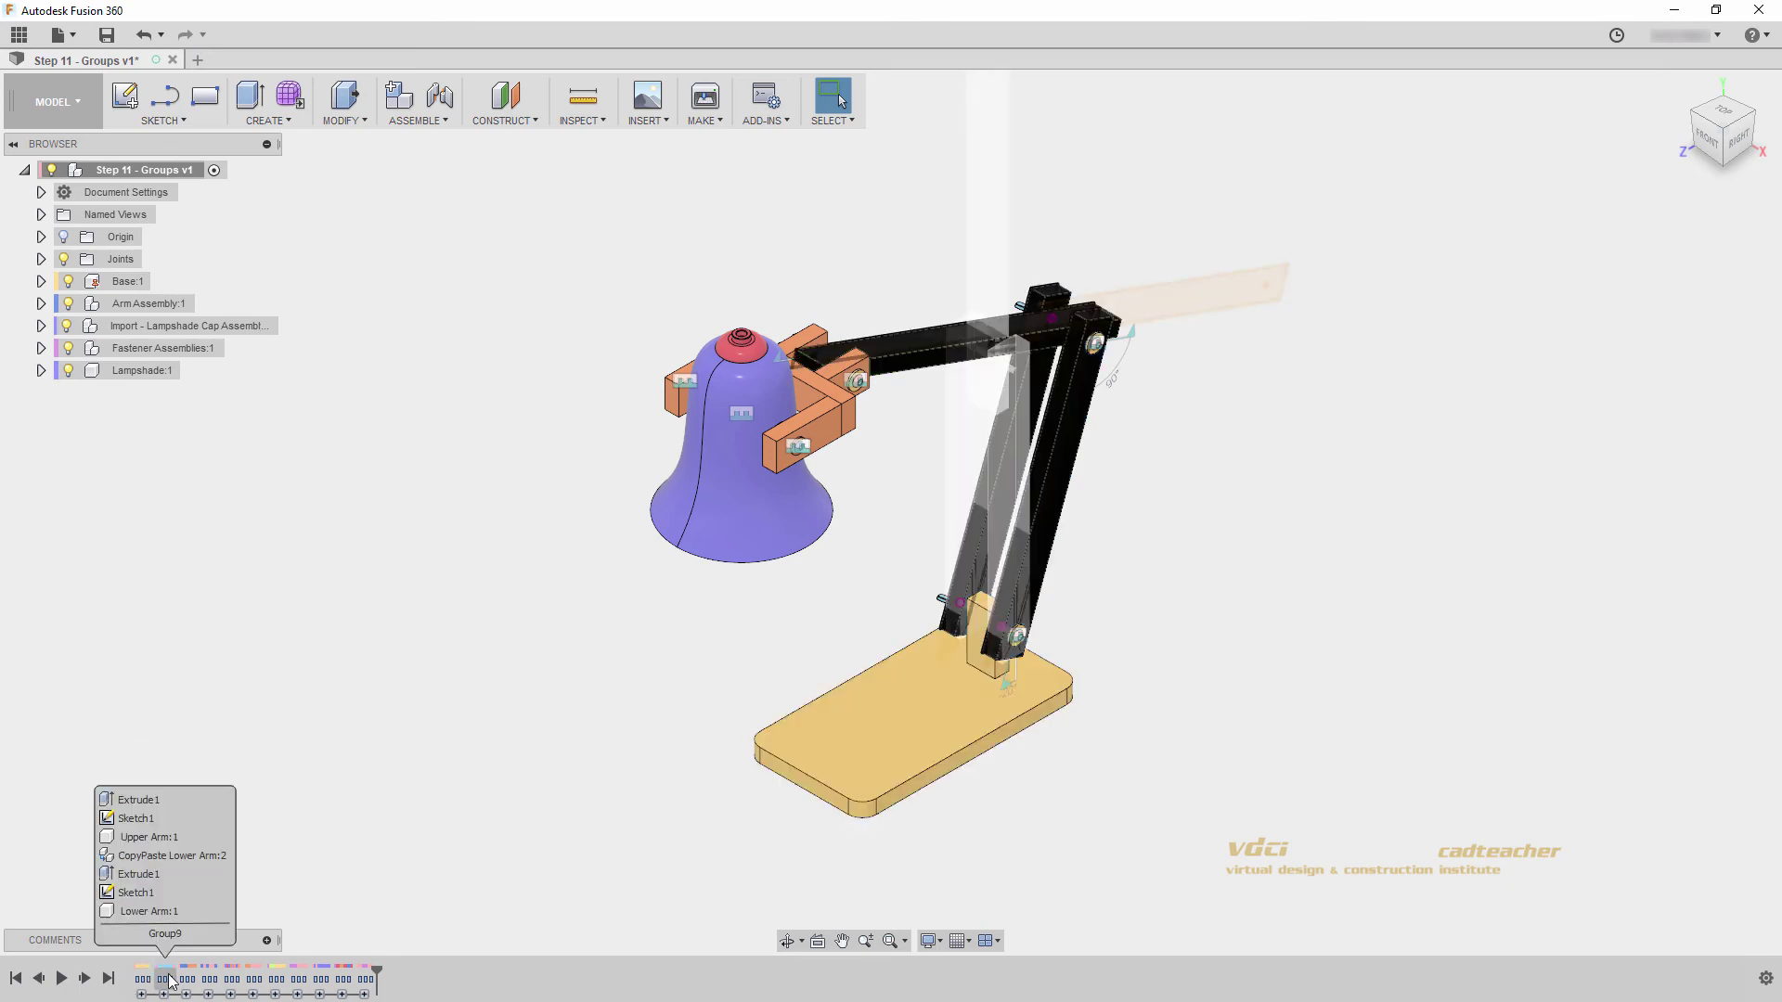
left_click(193, 981)
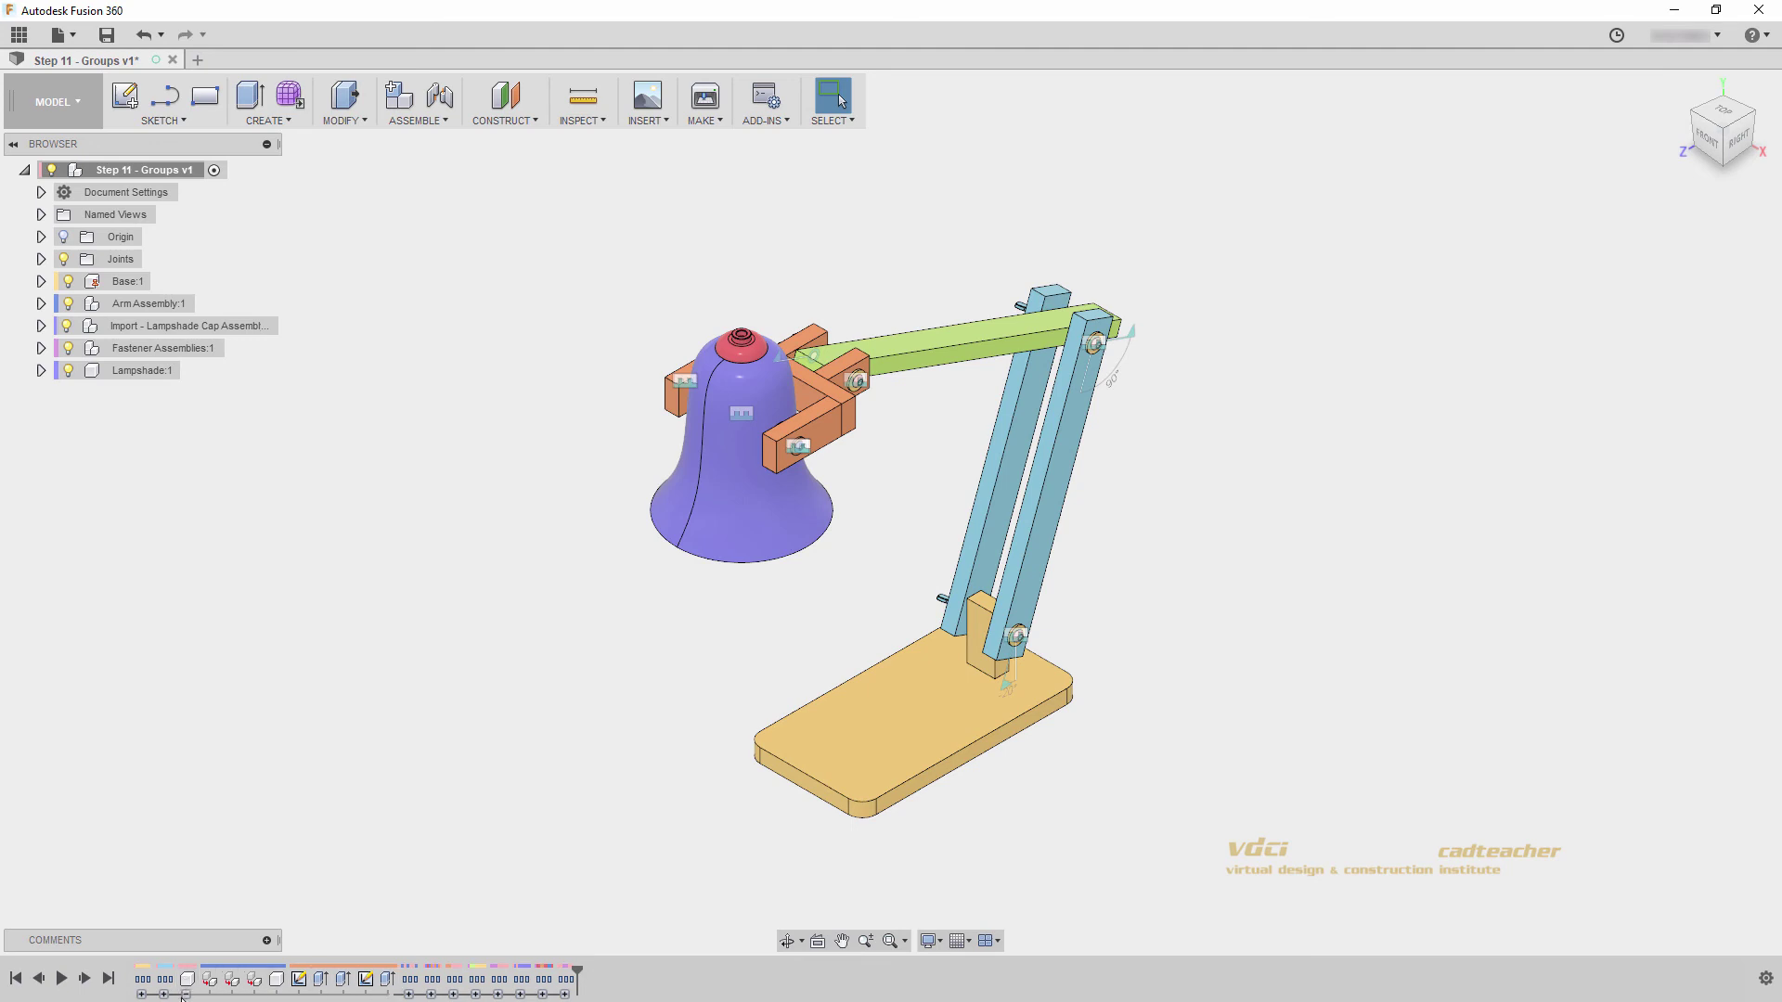
left_click(187, 994)
mouse_move(258, 984)
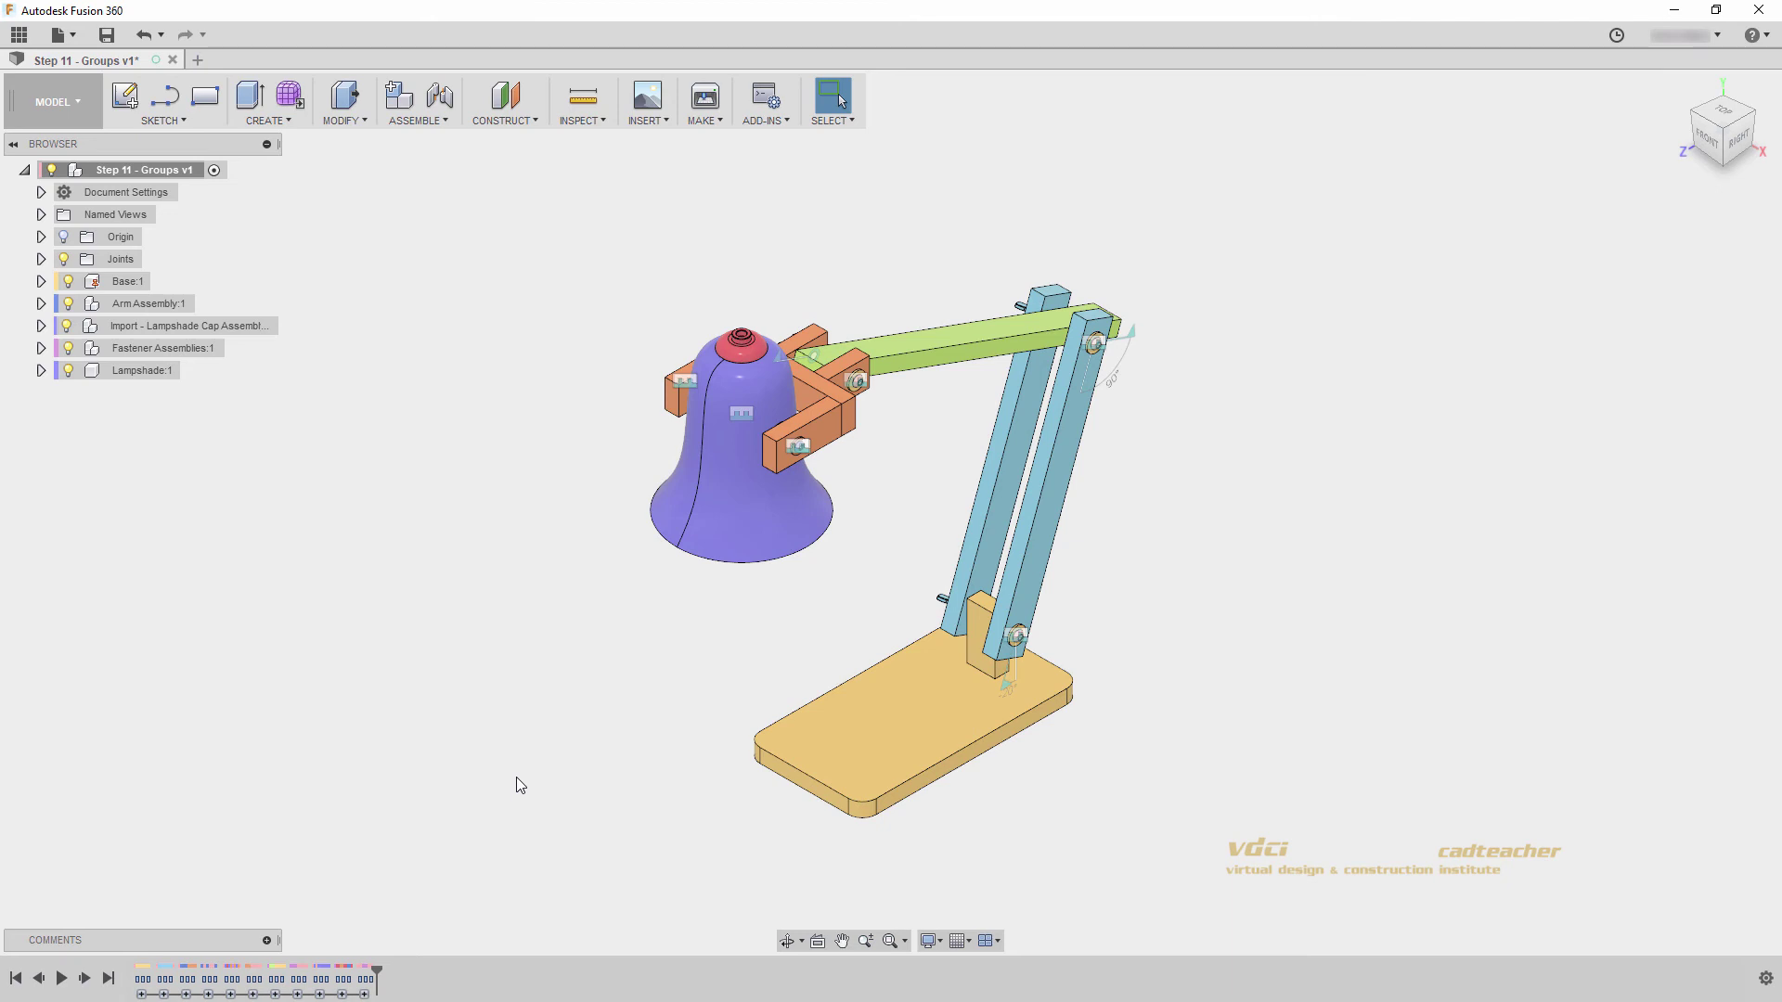
- Turn off Component Color Cycling, save as version 2, and show the Data Panel
left_click(581, 121)
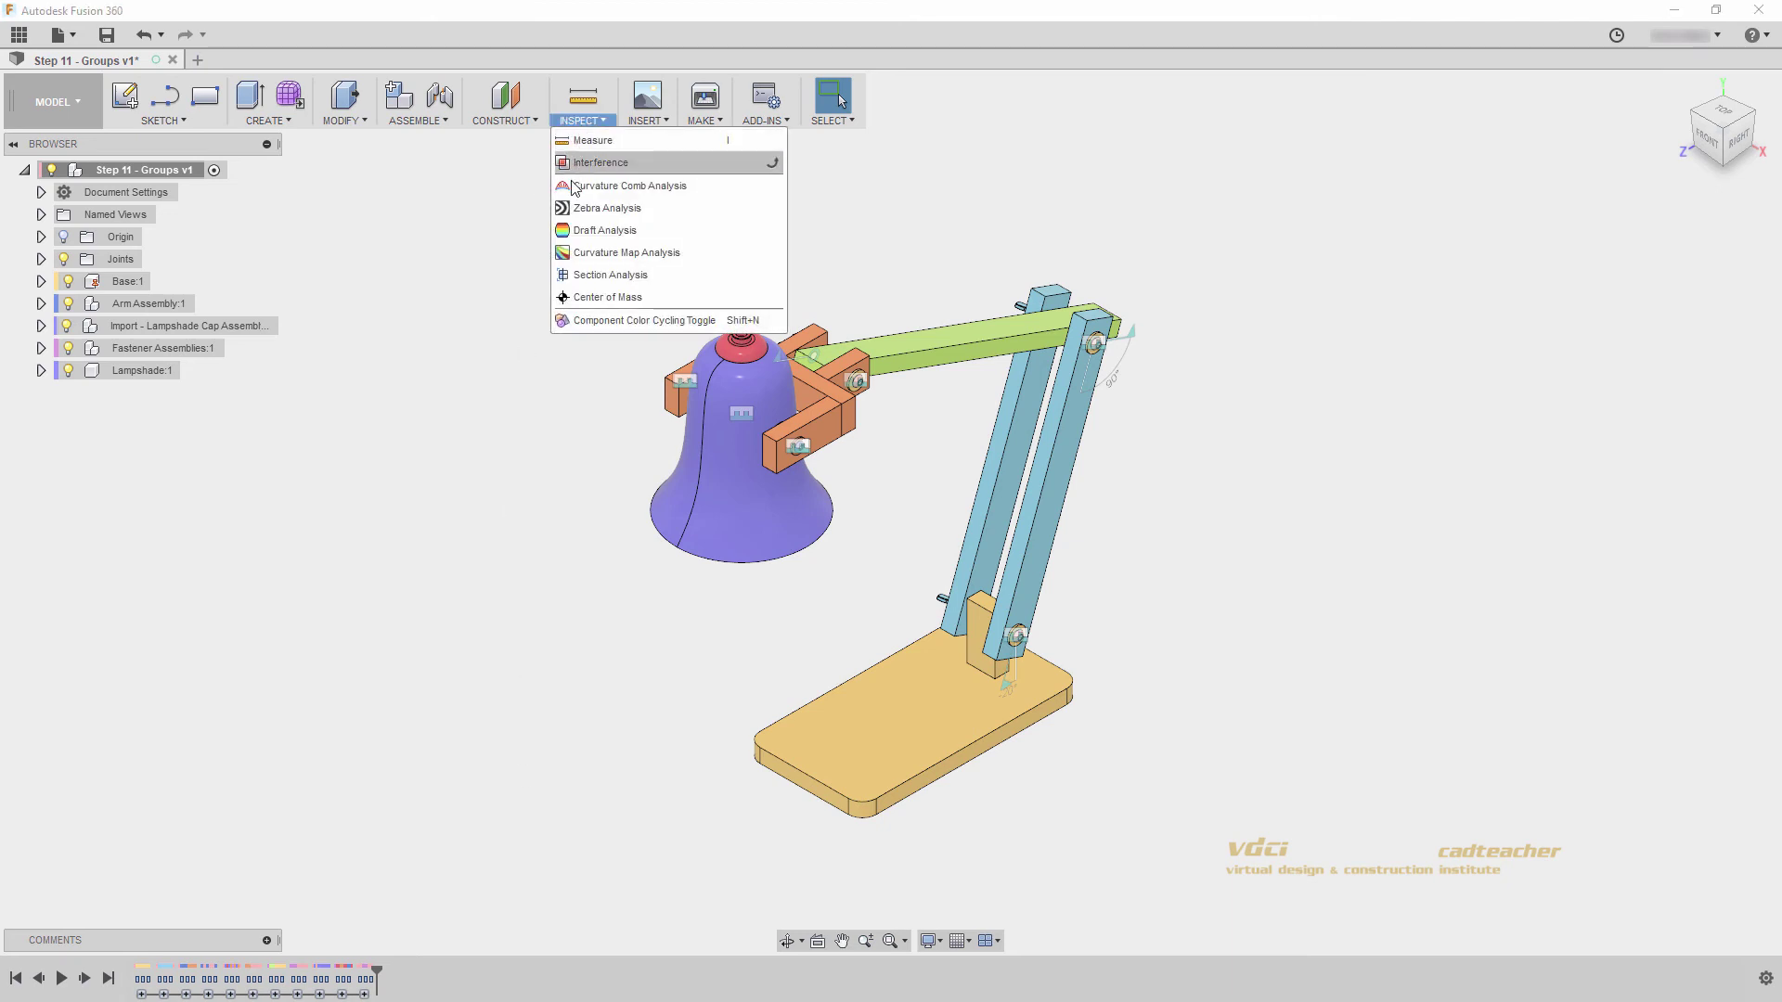
left_click(581, 319)
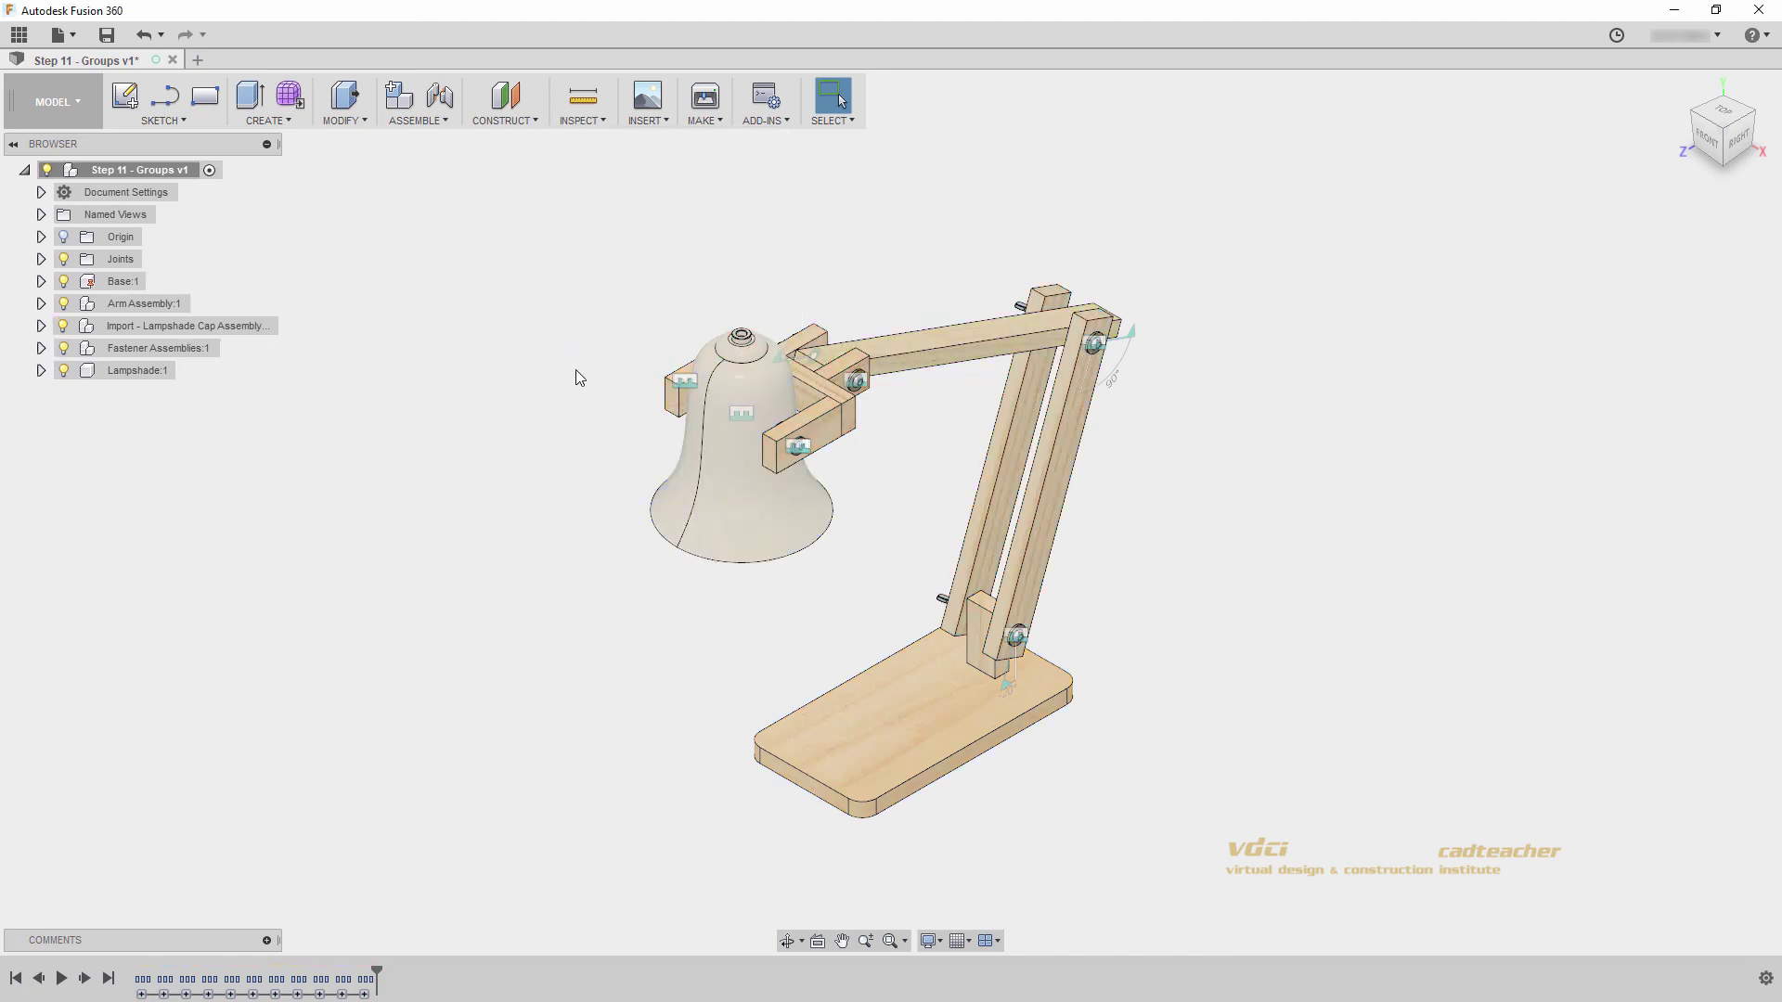
key("ctrl+s")
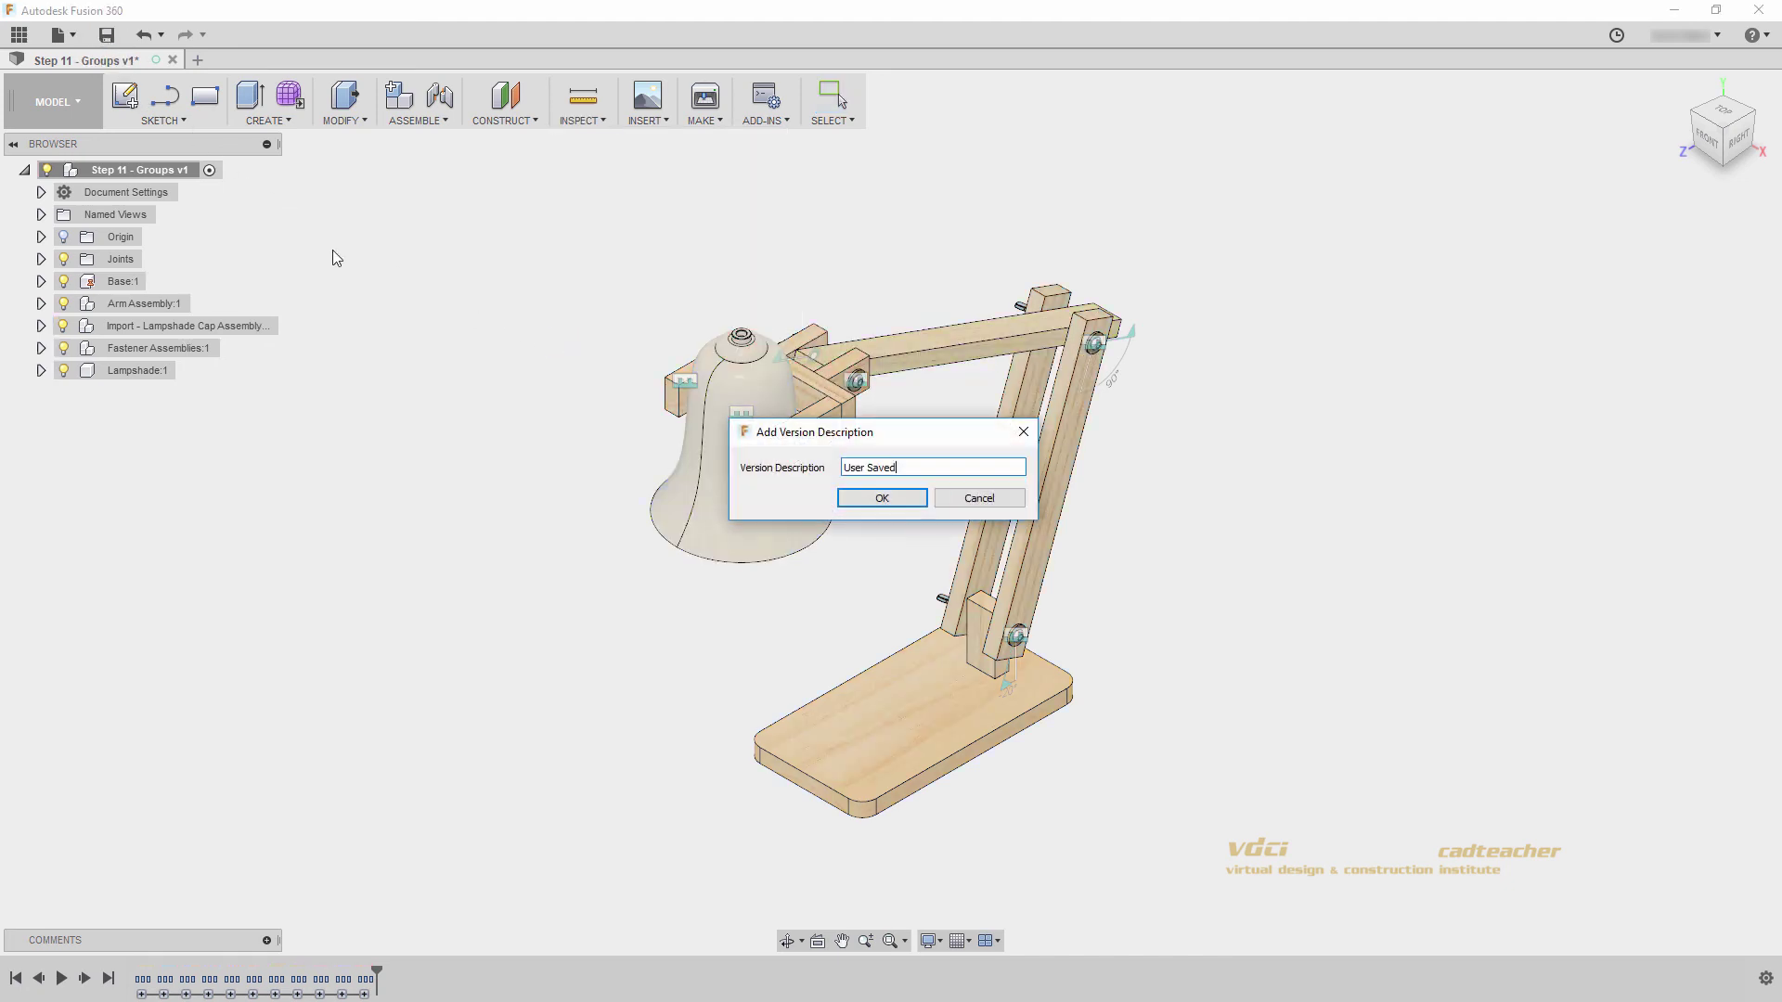
left_click(882, 498)
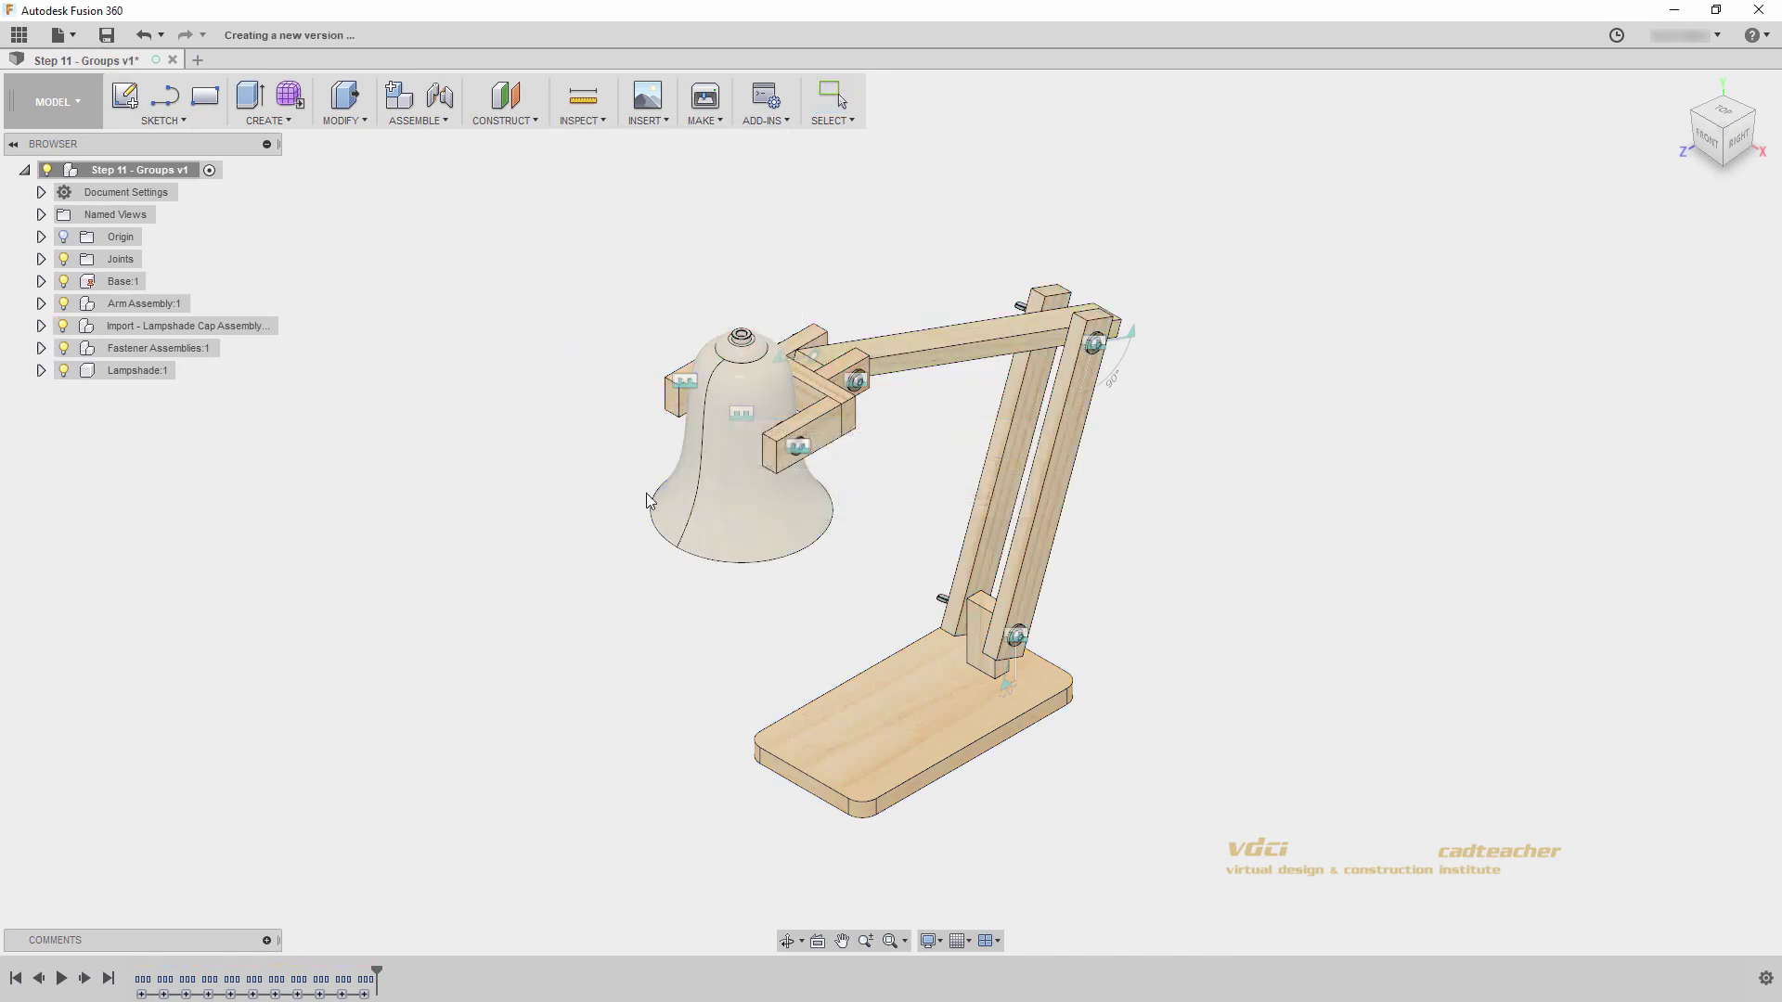
left_click(18, 34)
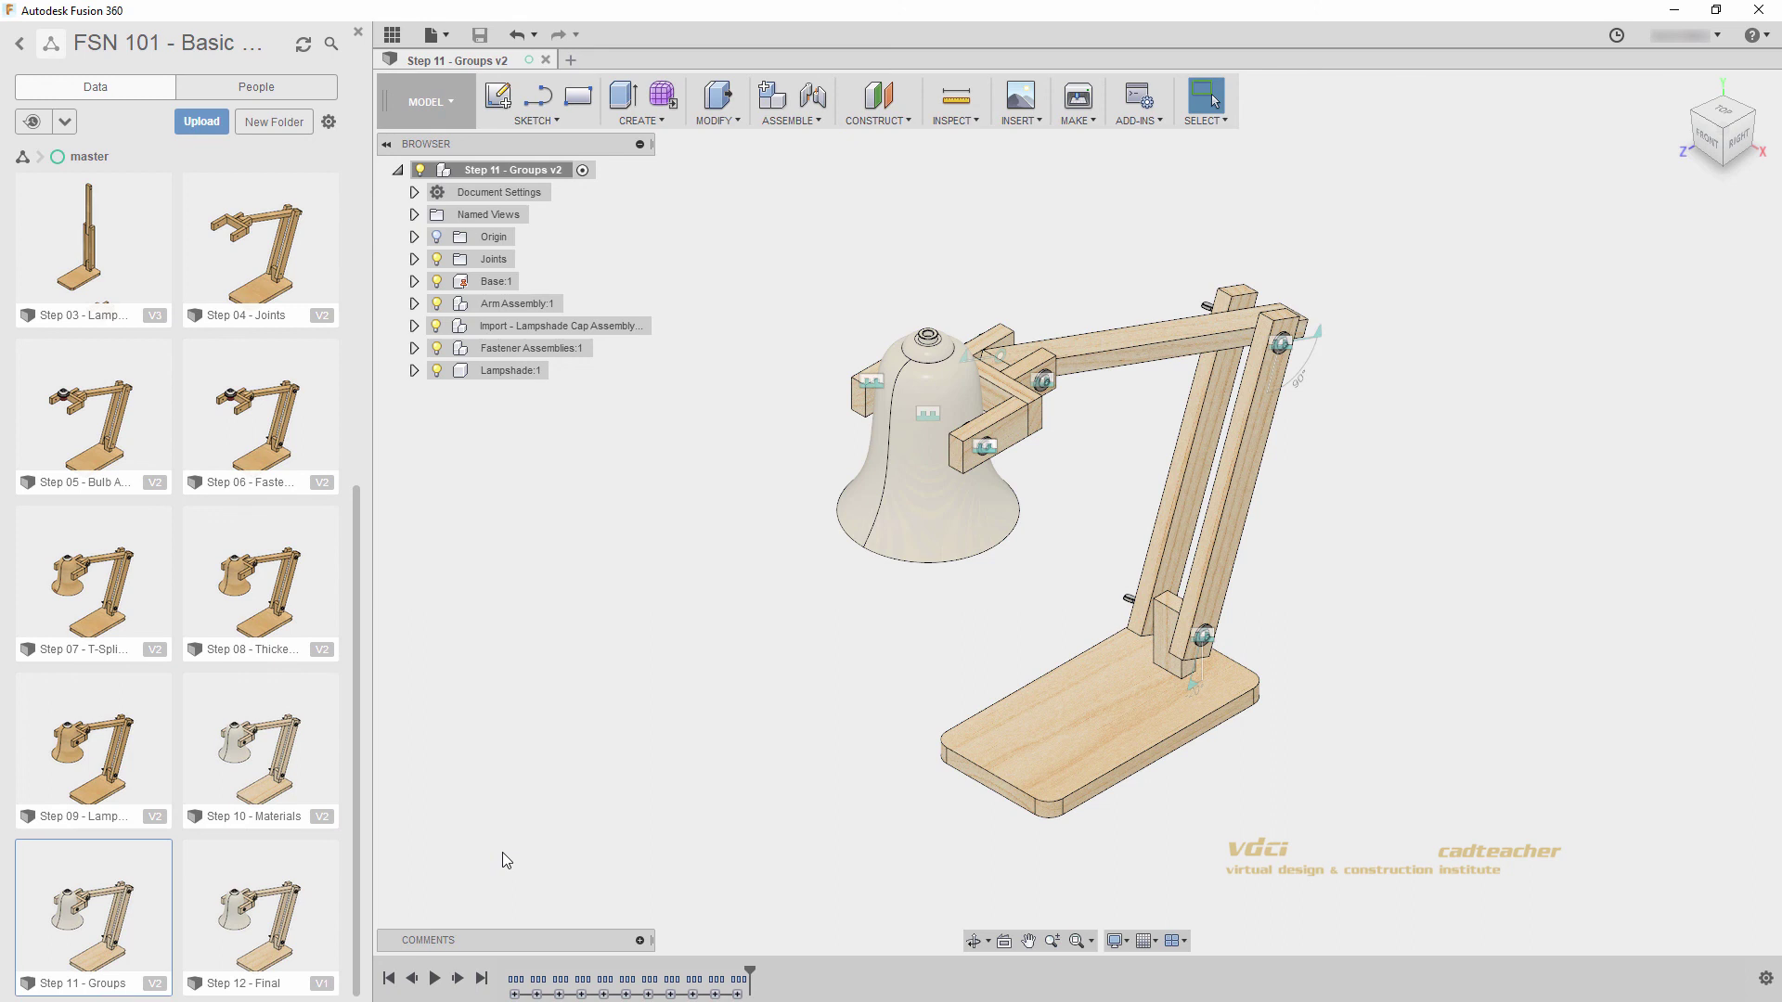
- Open the Step 12 - Final lamp design from the Data Panel into a new tab
double_click(262, 893)
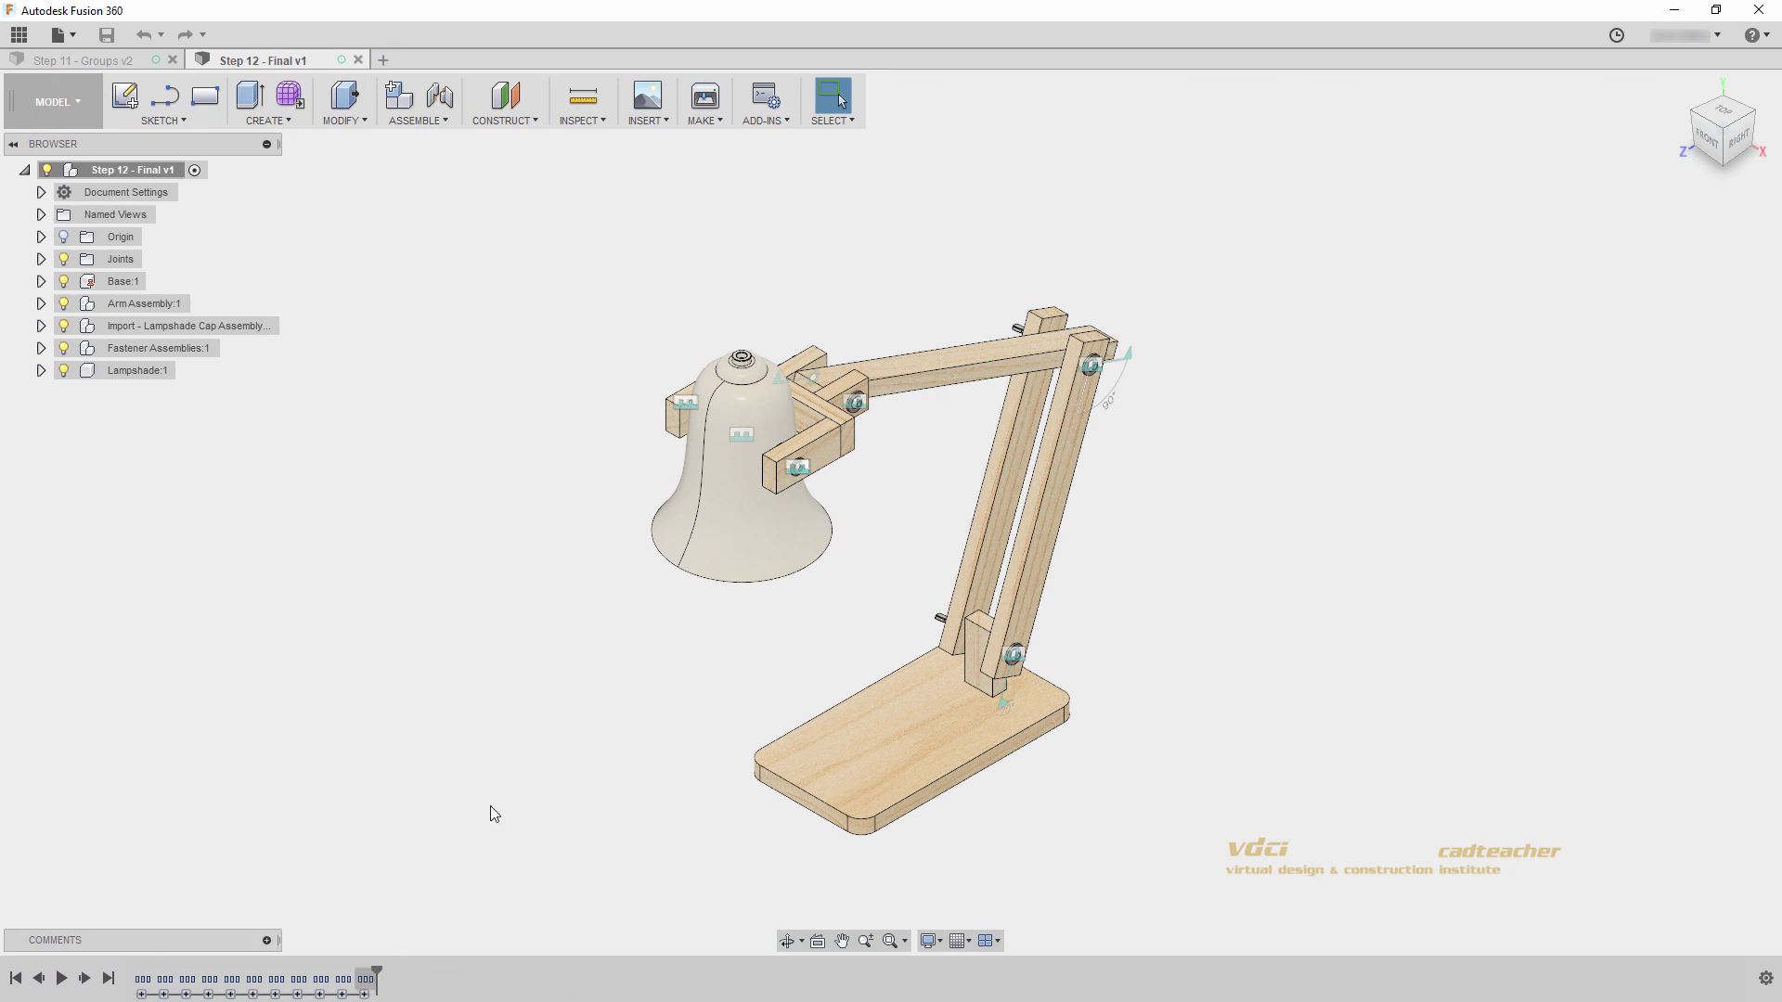
mouse_move(800, 461)
left_mouse_down()
mouse_move(757, 398)
mouse_move(750, 458)
mouse_move(843, 338)
mouse_move(842, 419)
mouse_move(814, 442)
left_mouse_up()
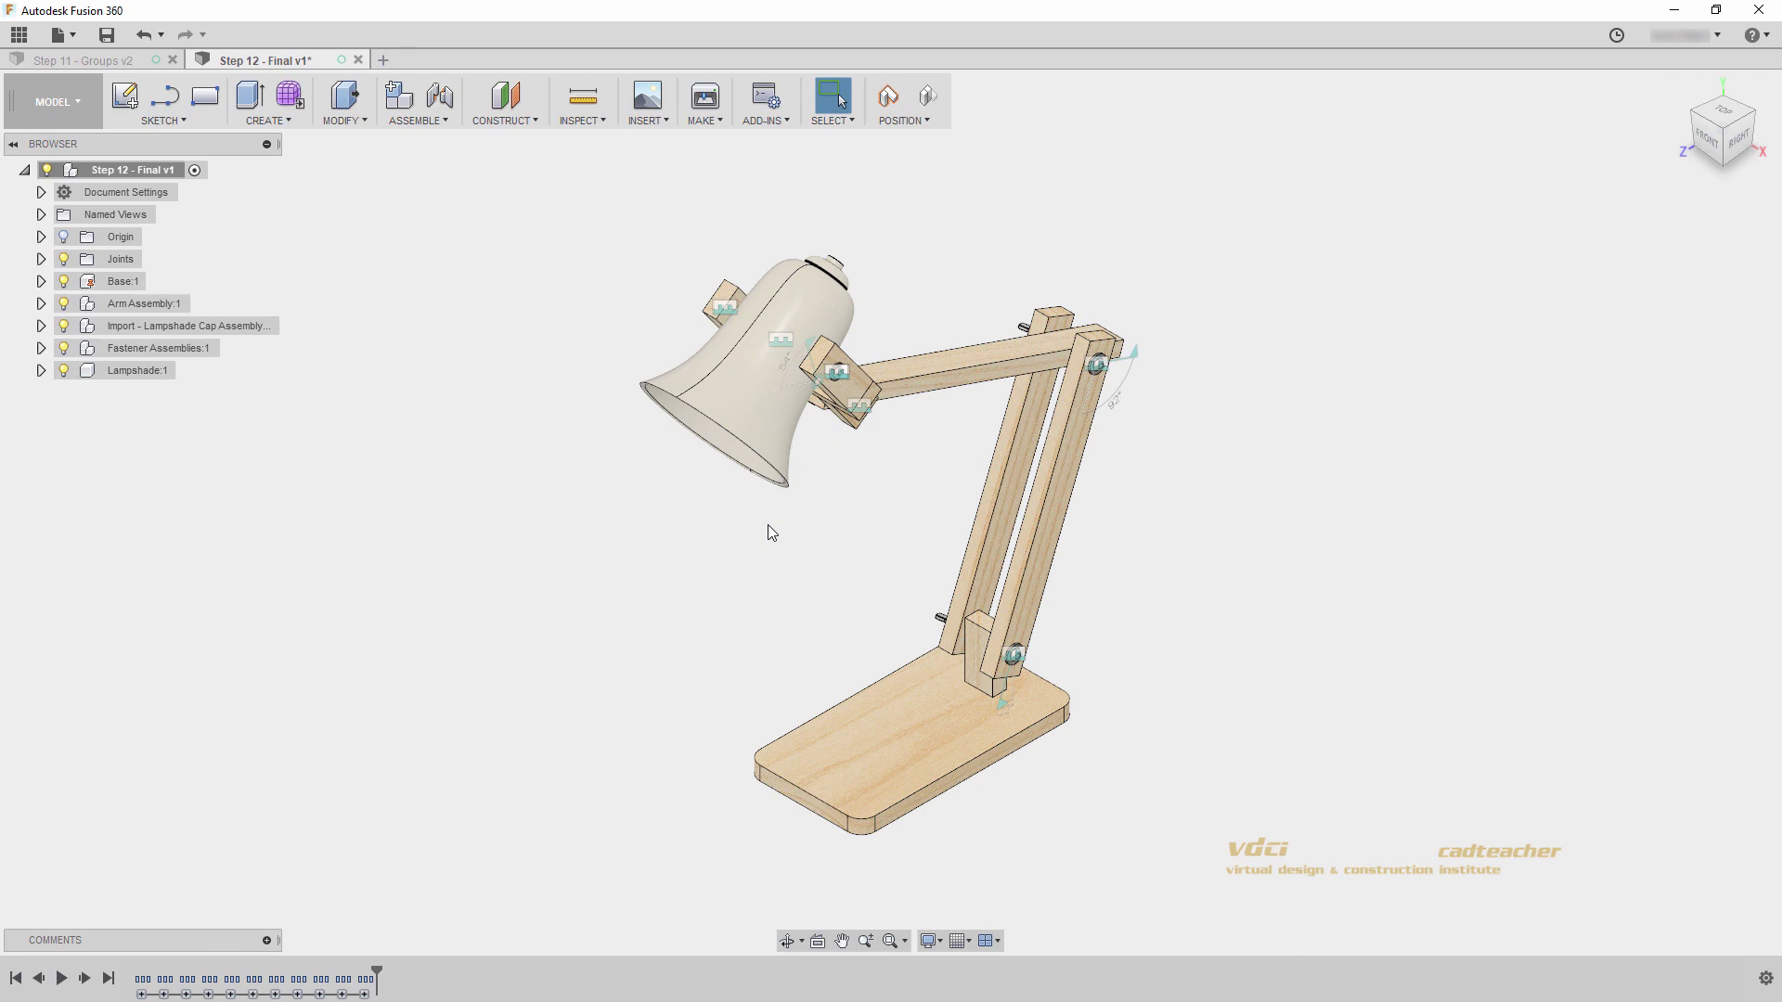
left_click(19, 34)
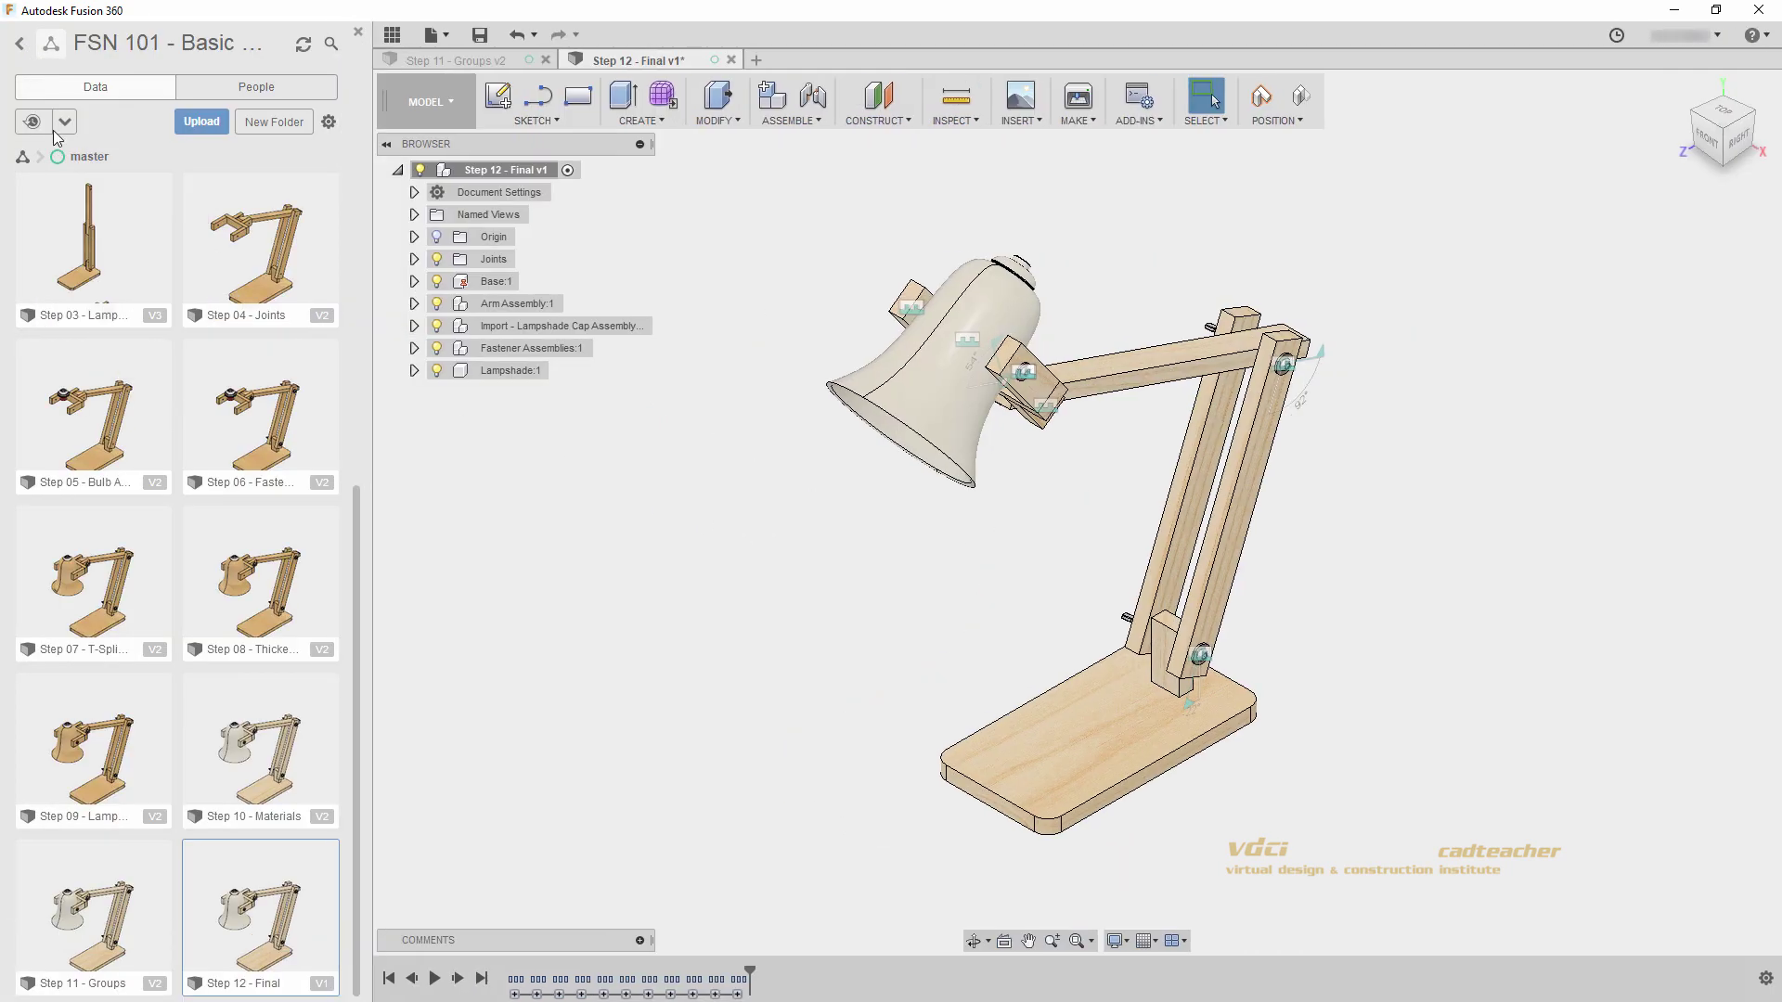
scroll(220, 575, "up", 4)
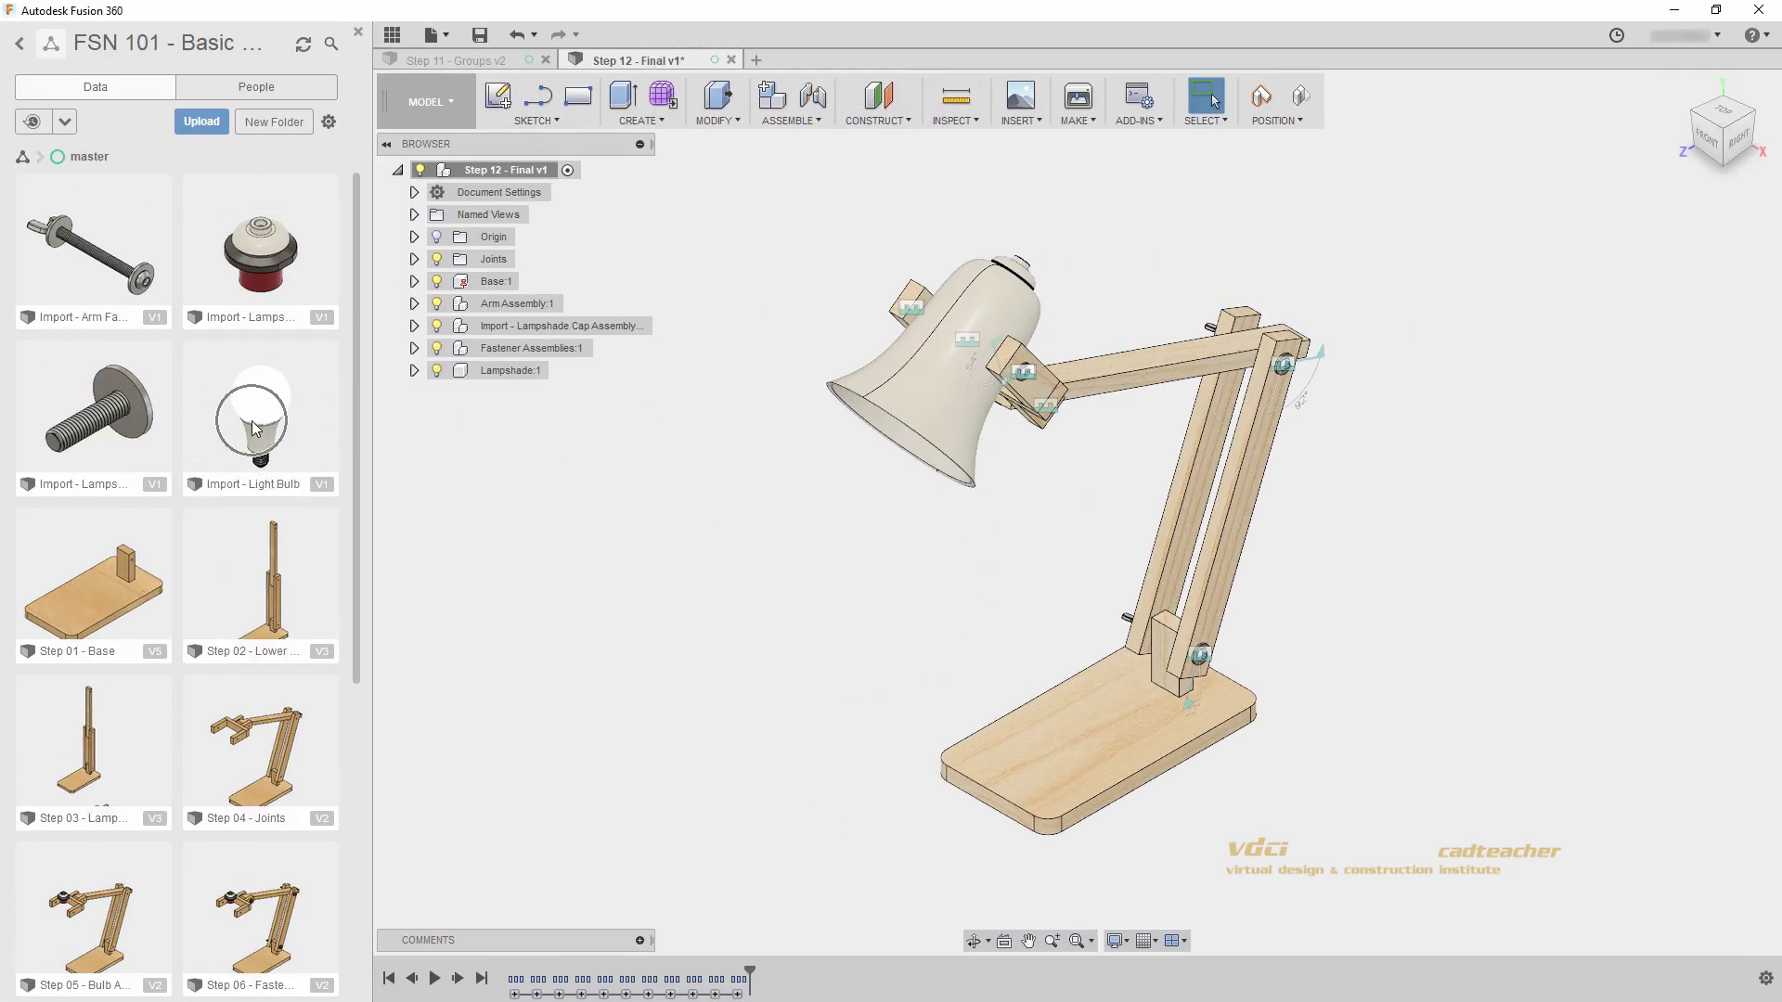
middle_click_drag(880, 555, 926, 456, "shift")
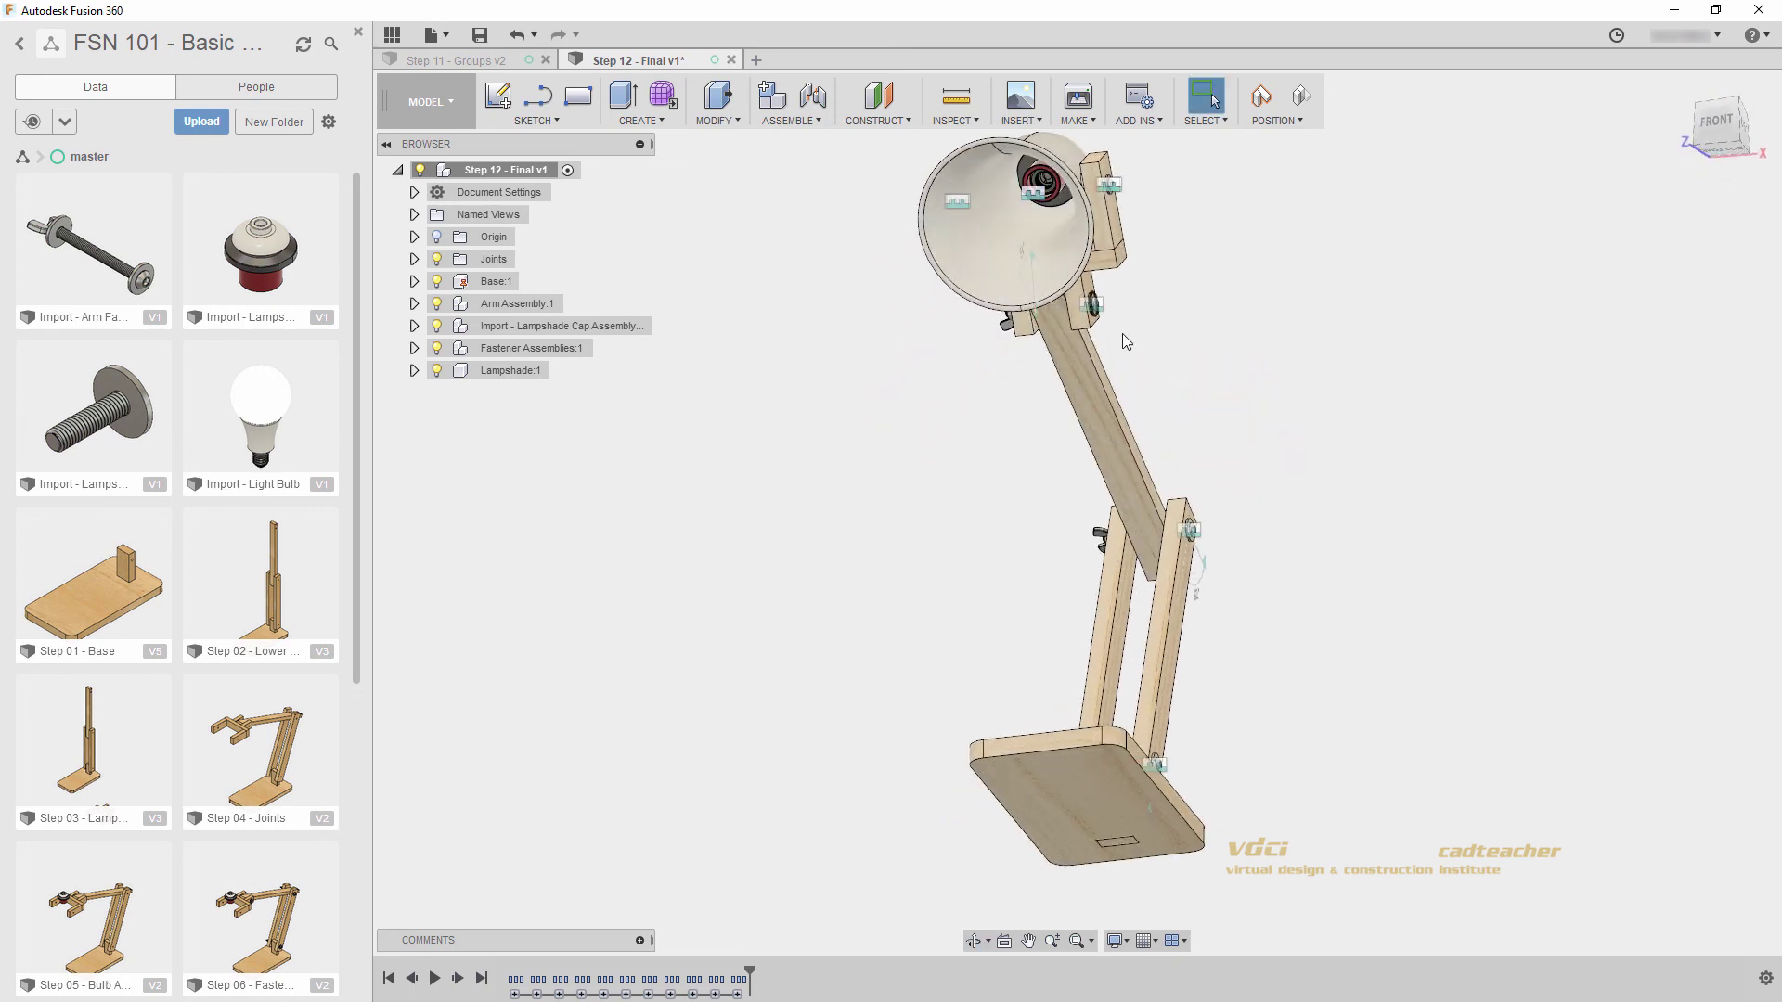
middle_click_drag(1122, 338, 1099, 402)
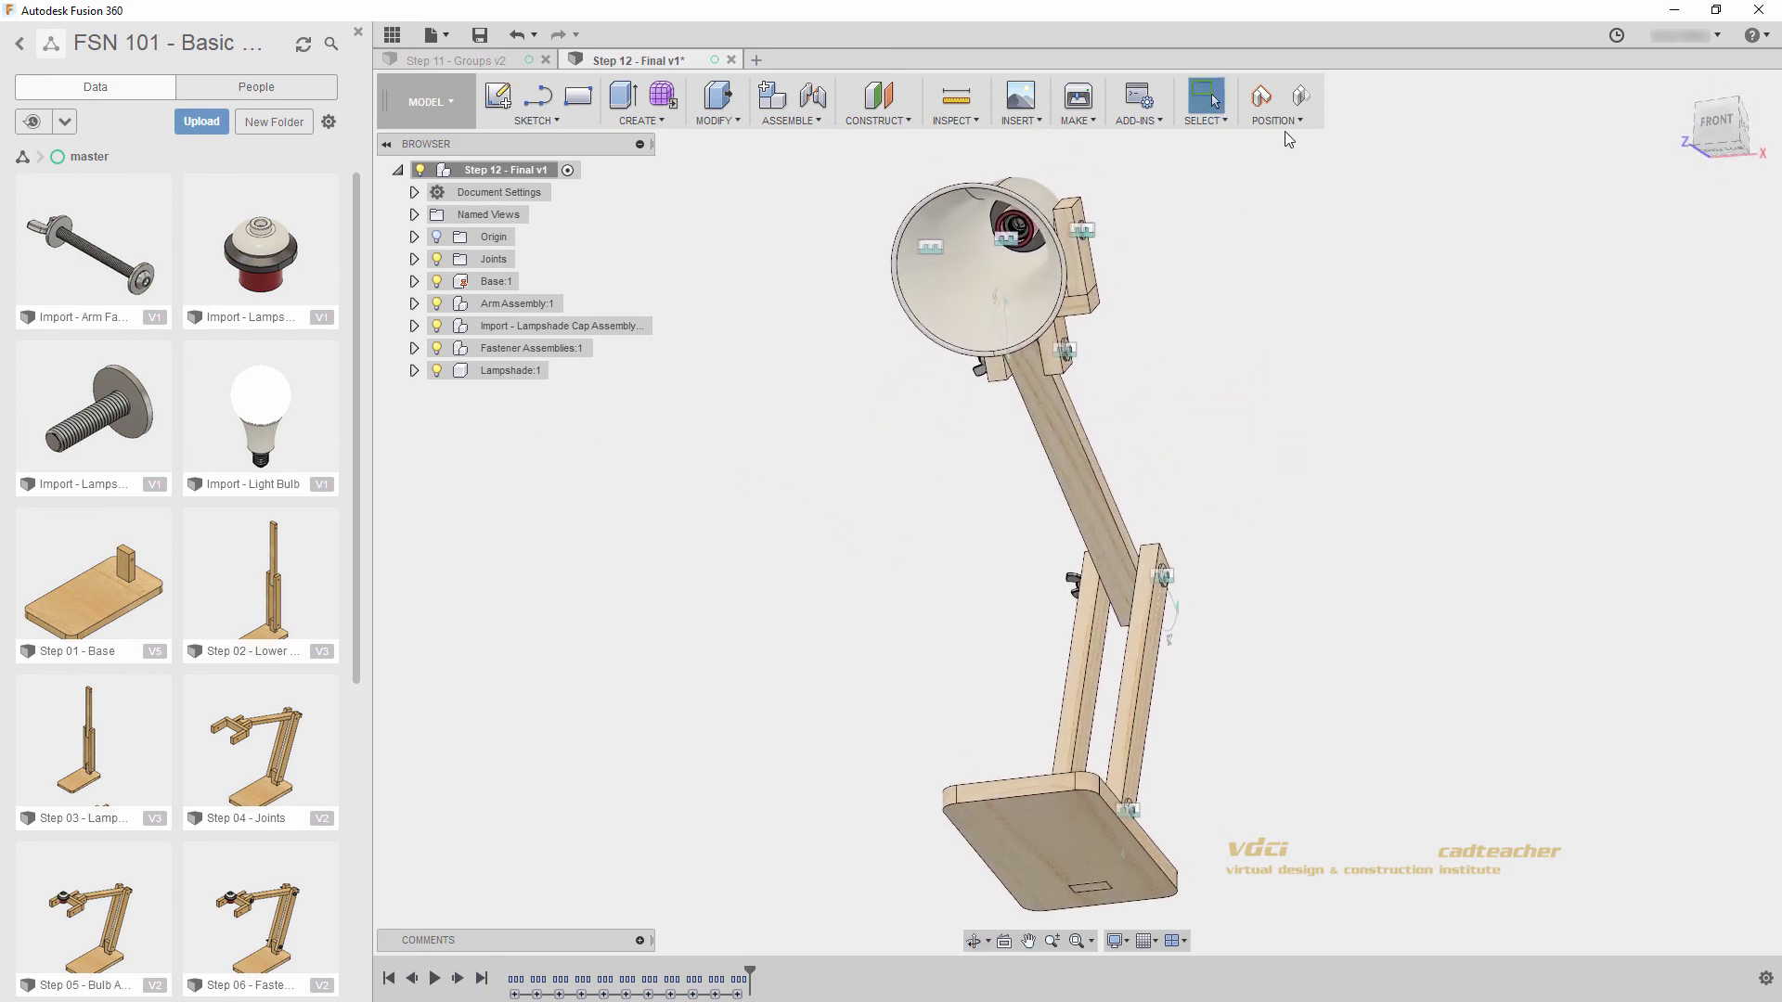
left_click(1306, 109)
left_click(1681, 93)
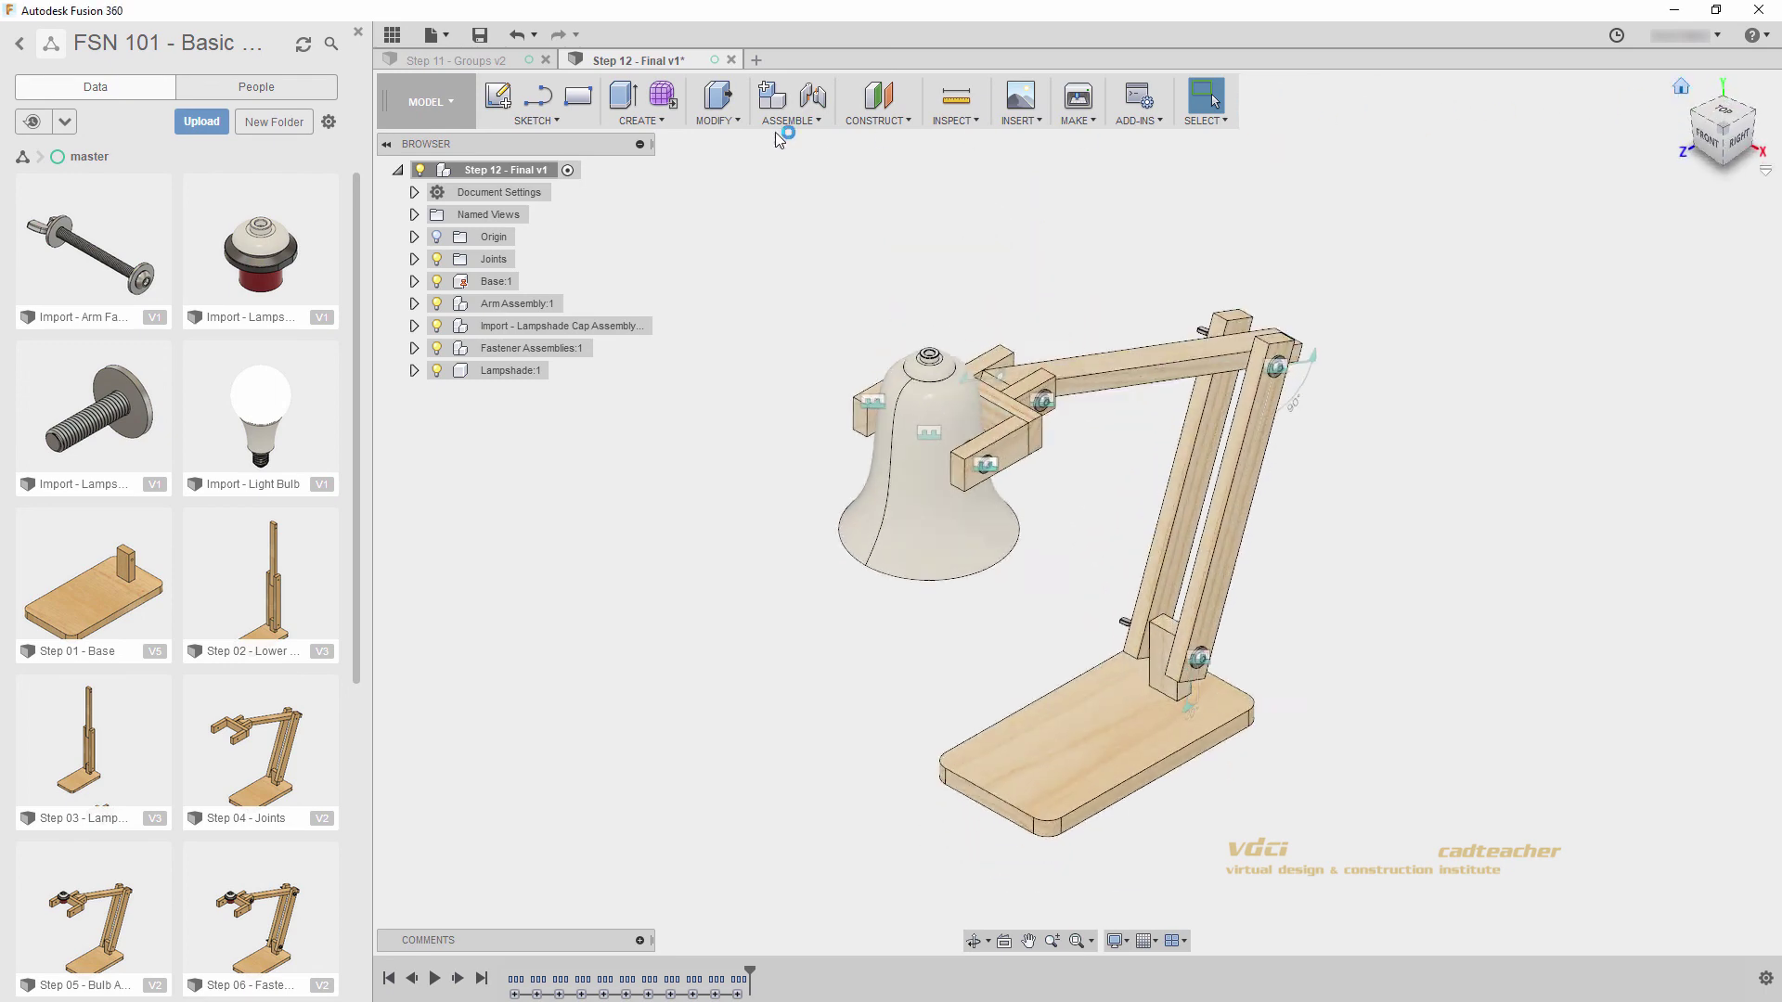
left_click(391, 34)
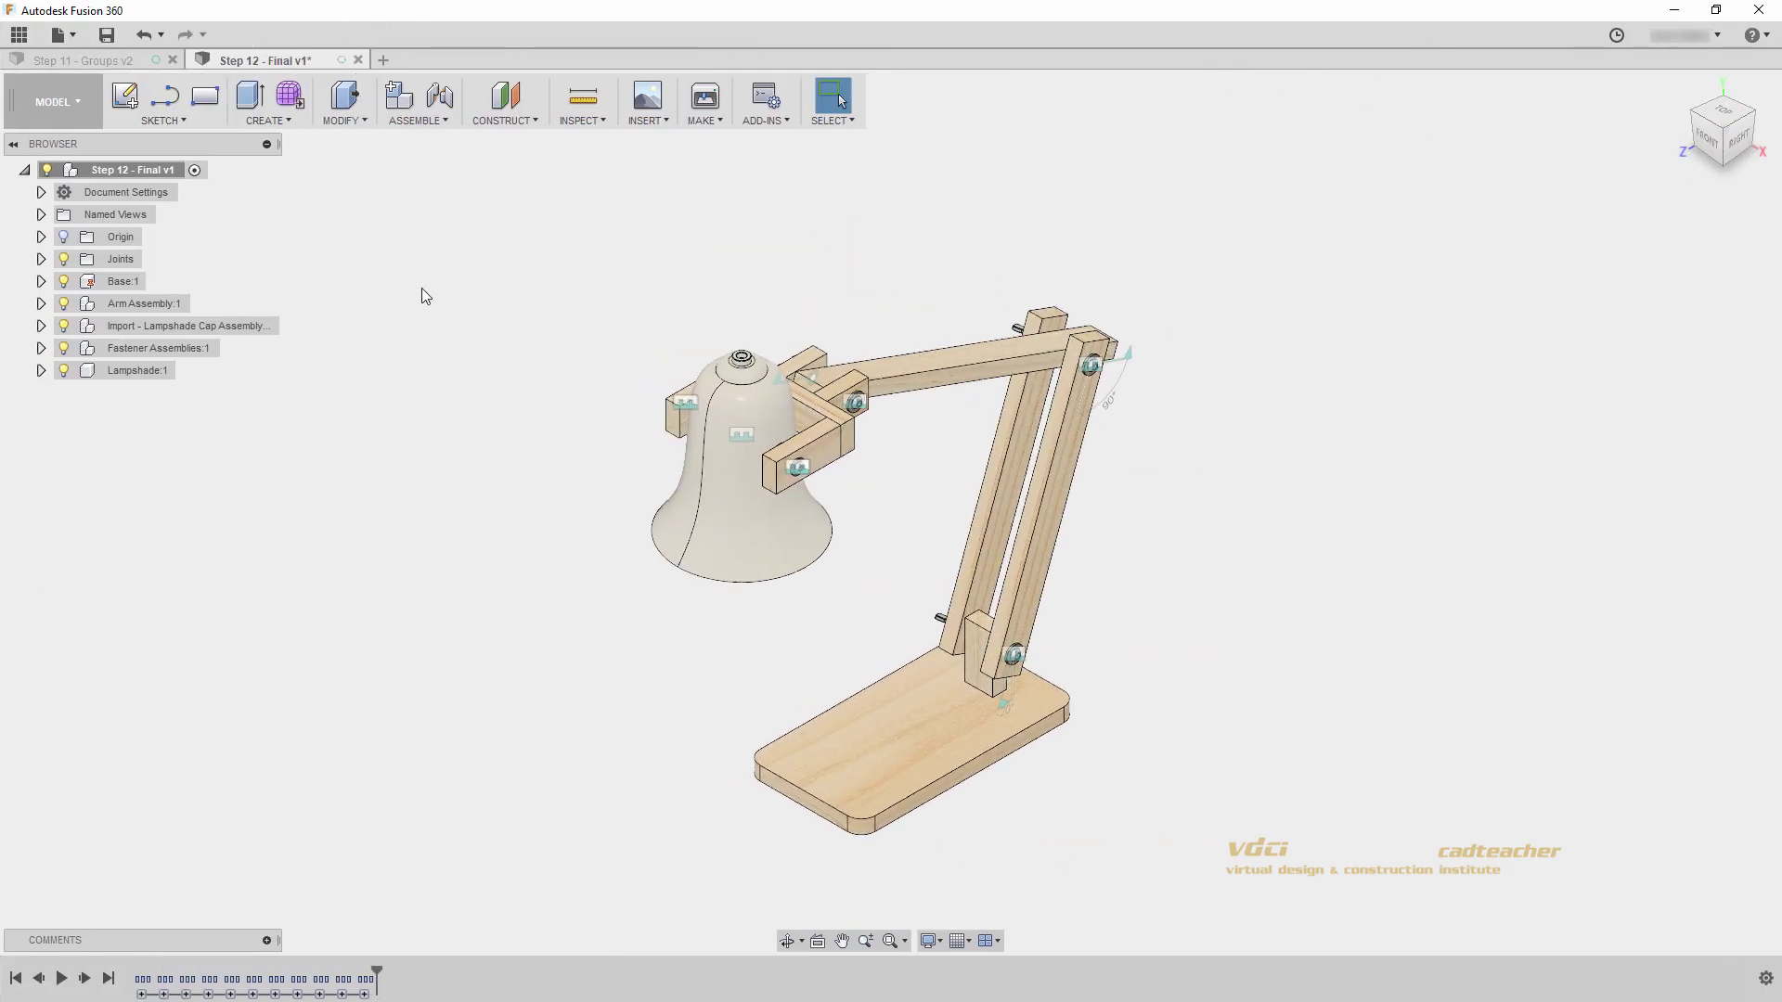